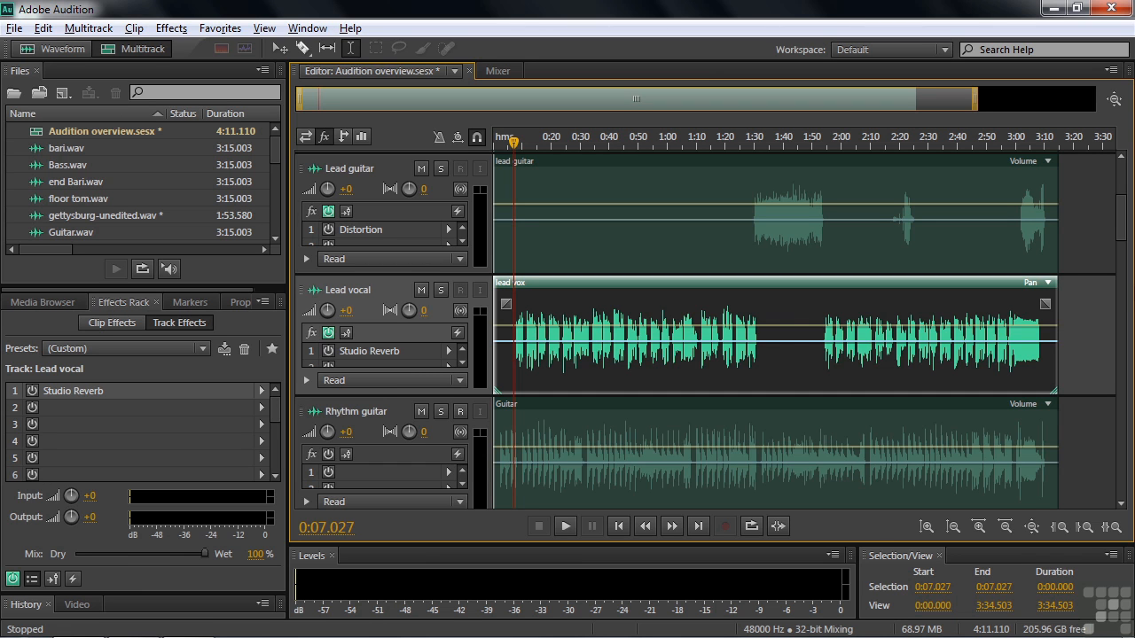
Step: Review the supported media formats in the file import dialog, then cancel the import
click(14, 28)
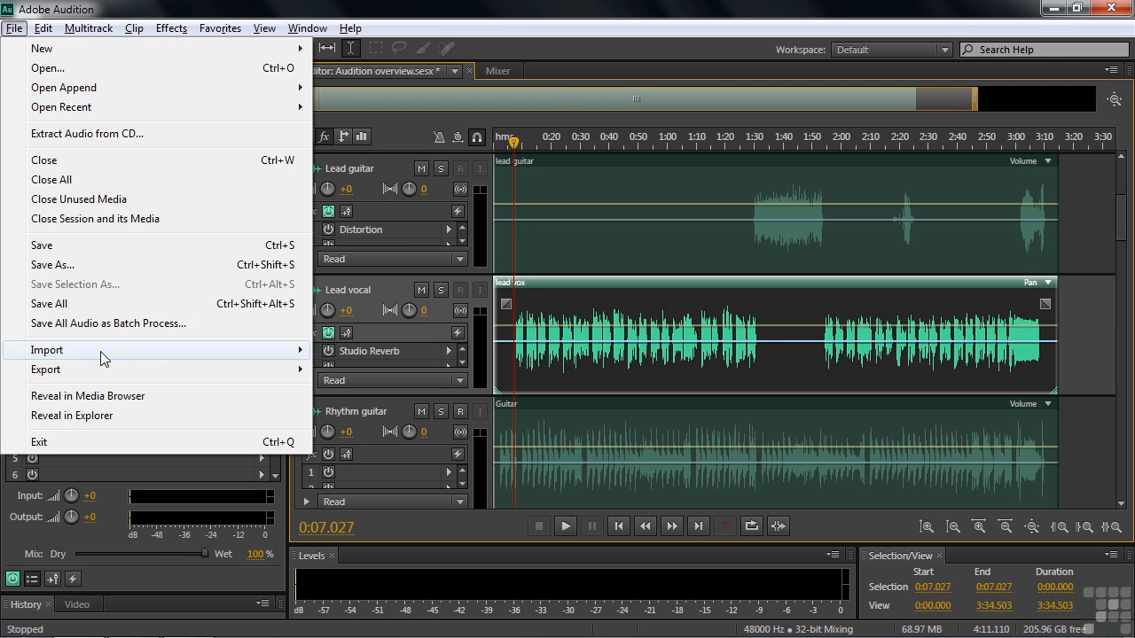
mouse_move(101, 351)
click(362, 350)
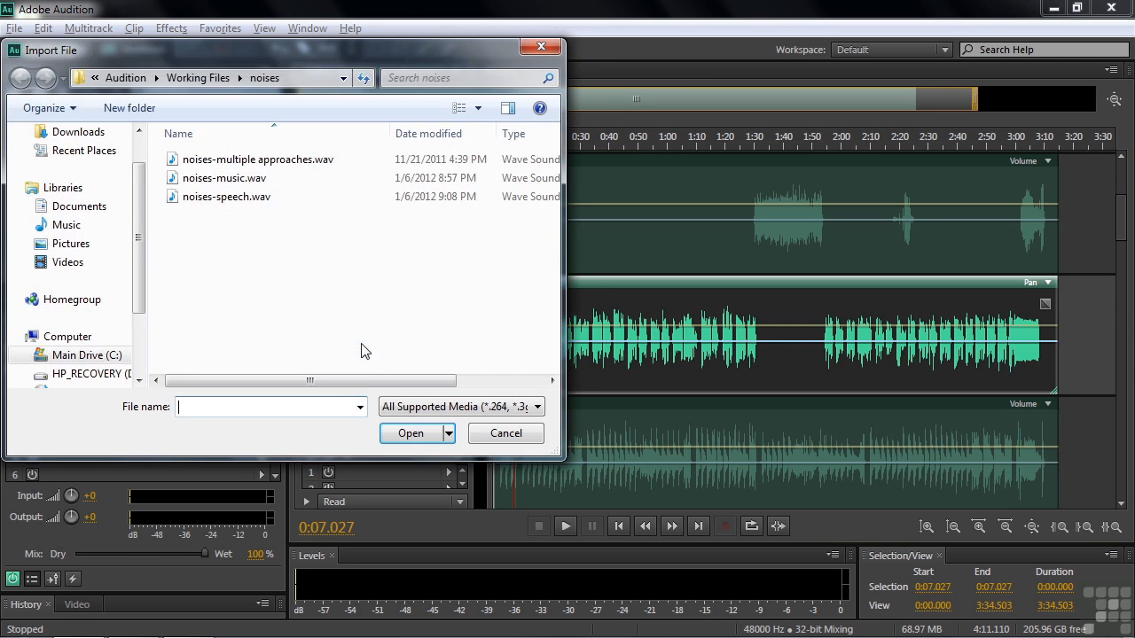
click(448, 408)
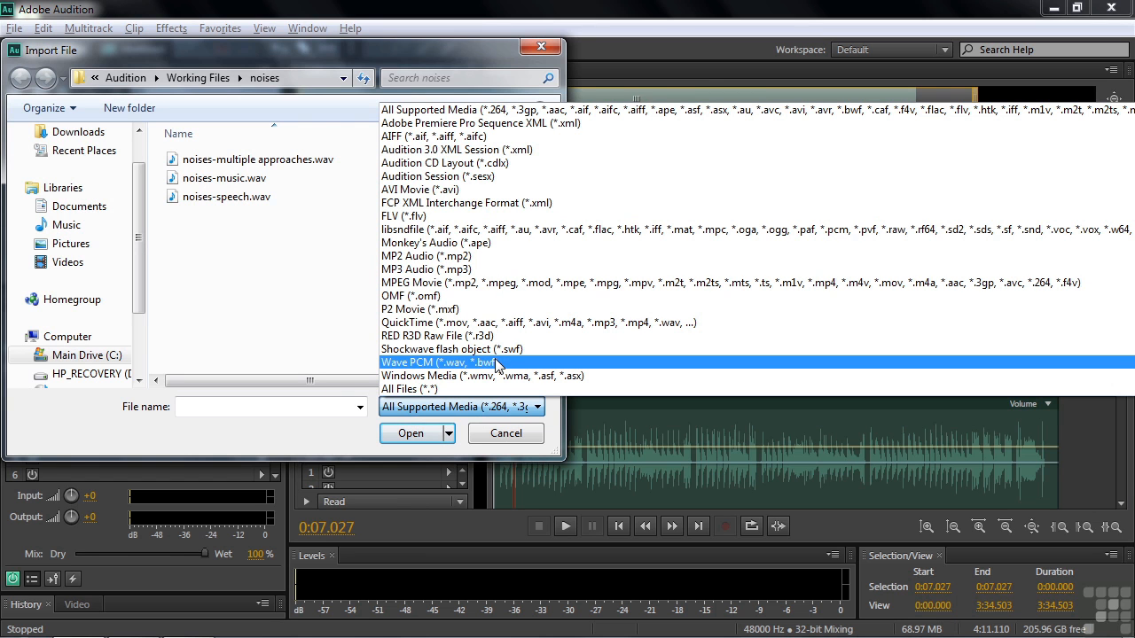
click(506, 433)
click(506, 433)
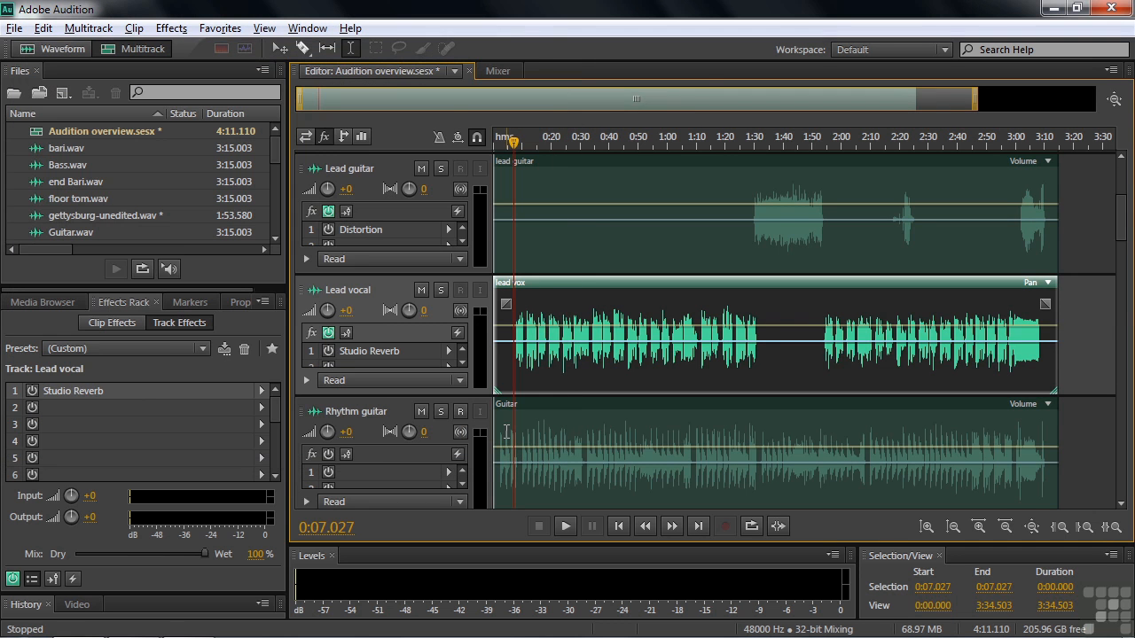
Step: Look at the CD drive, speed and track options for extracting audio from a CD, then cancel
click(14, 27)
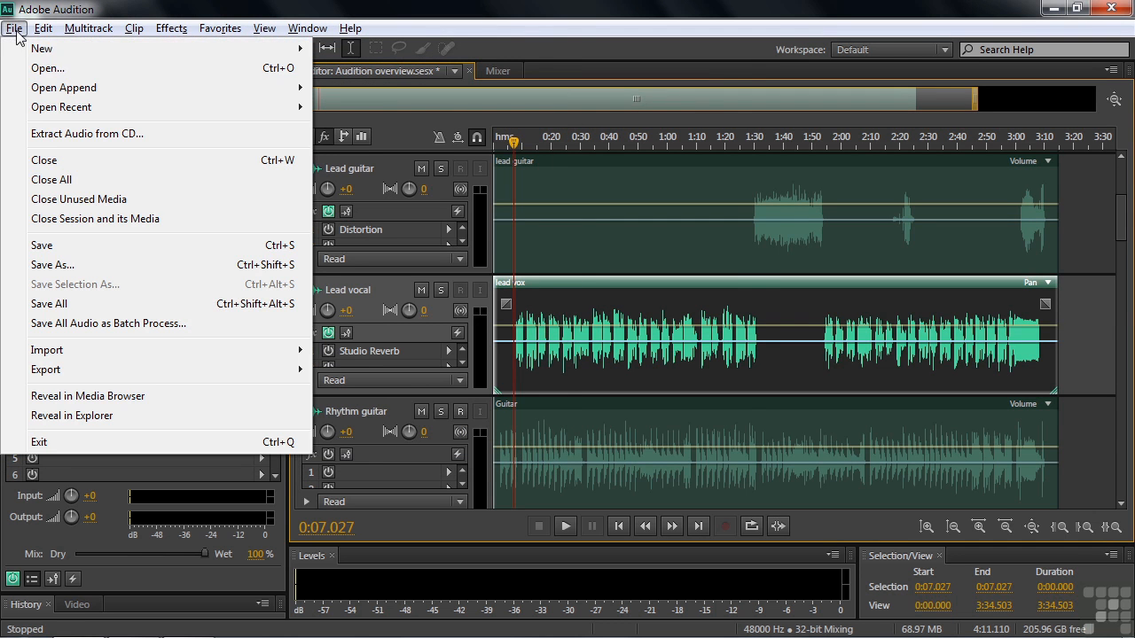
click(50, 133)
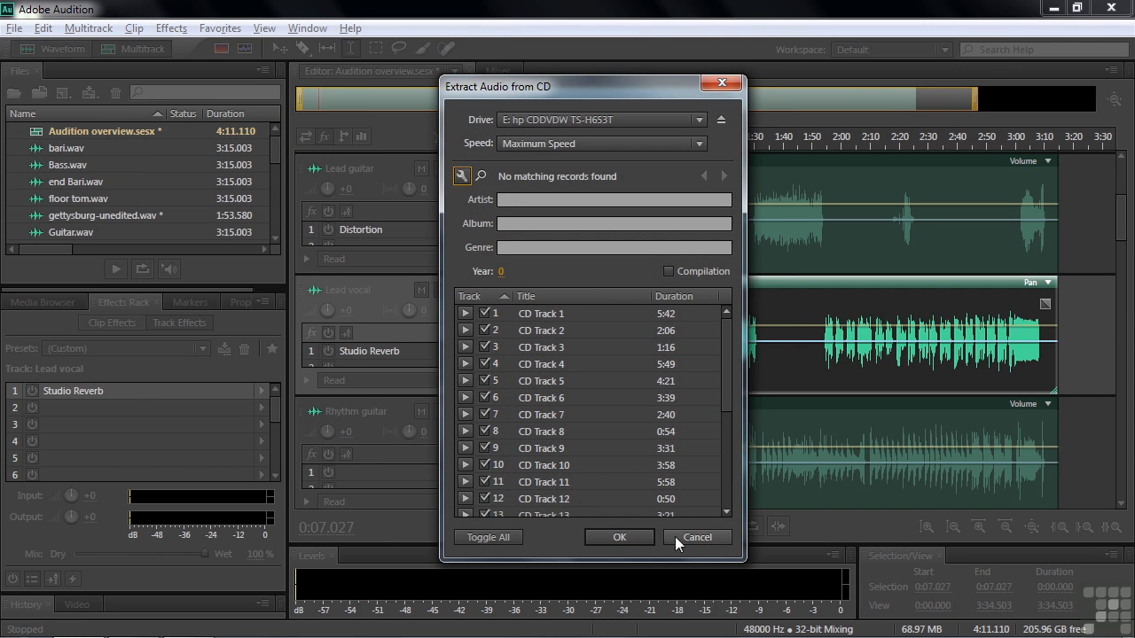
click(677, 538)
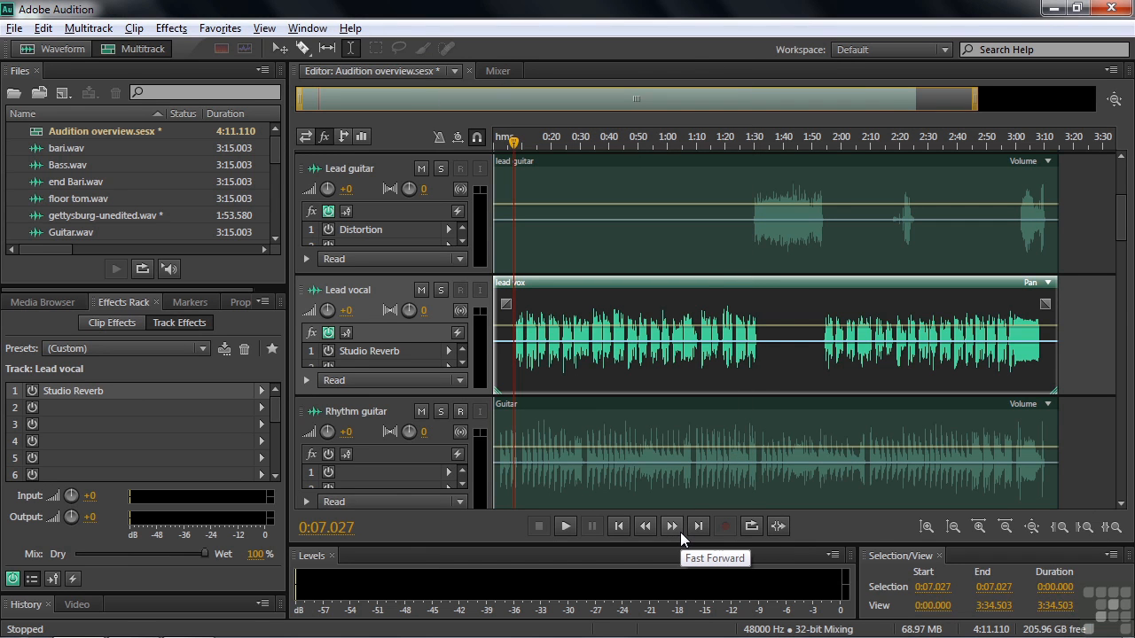
Step: Open the Test audio file in the editor and record a voice take about 4.8 seconds long
click(452, 73)
click(381, 593)
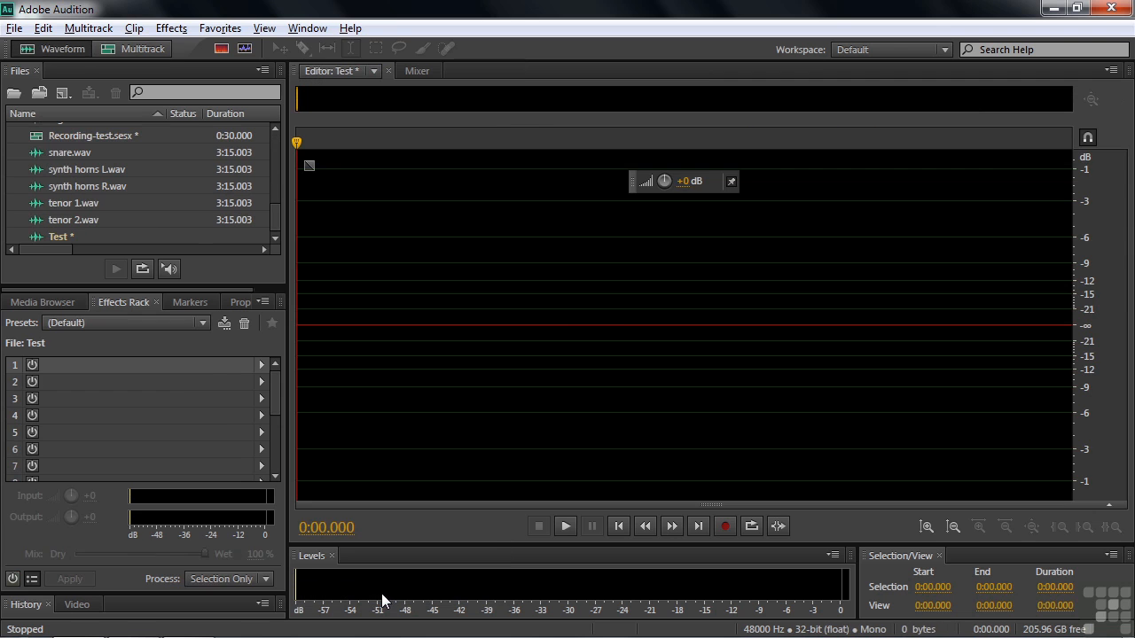
click(723, 528)
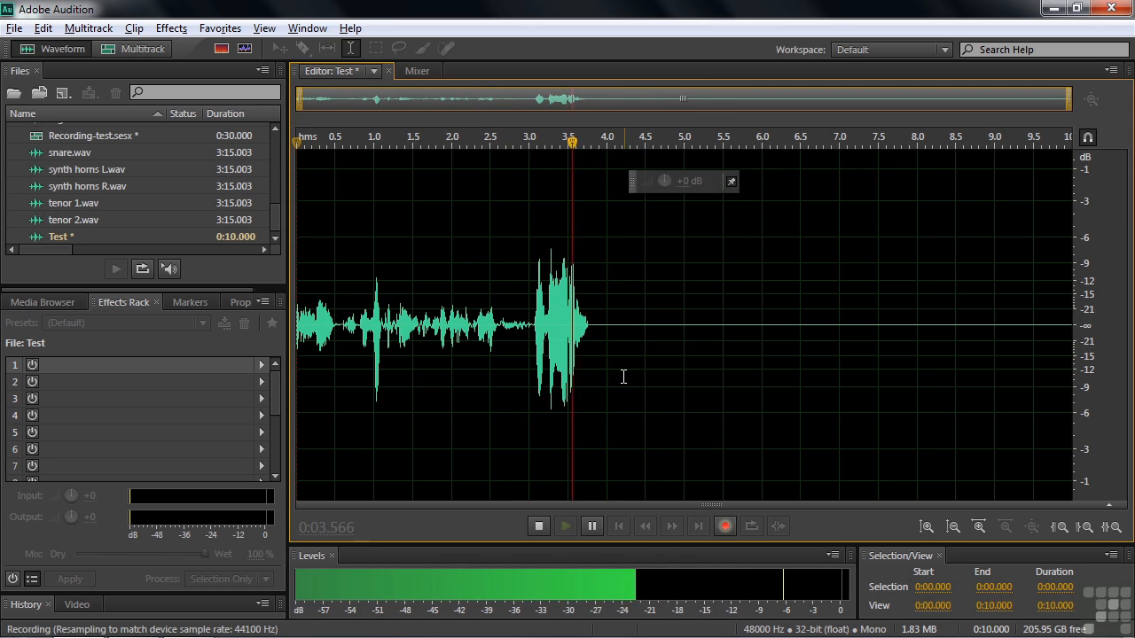
click(539, 526)
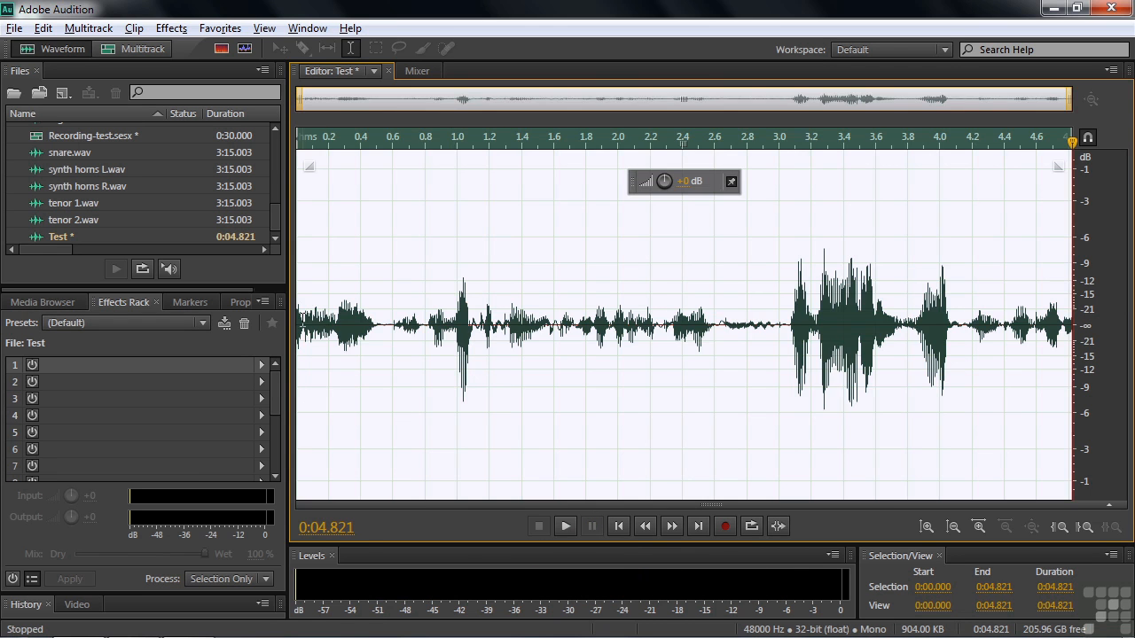
Step: Play back the beginning of the Test recording and delete all of its audio
key(space)
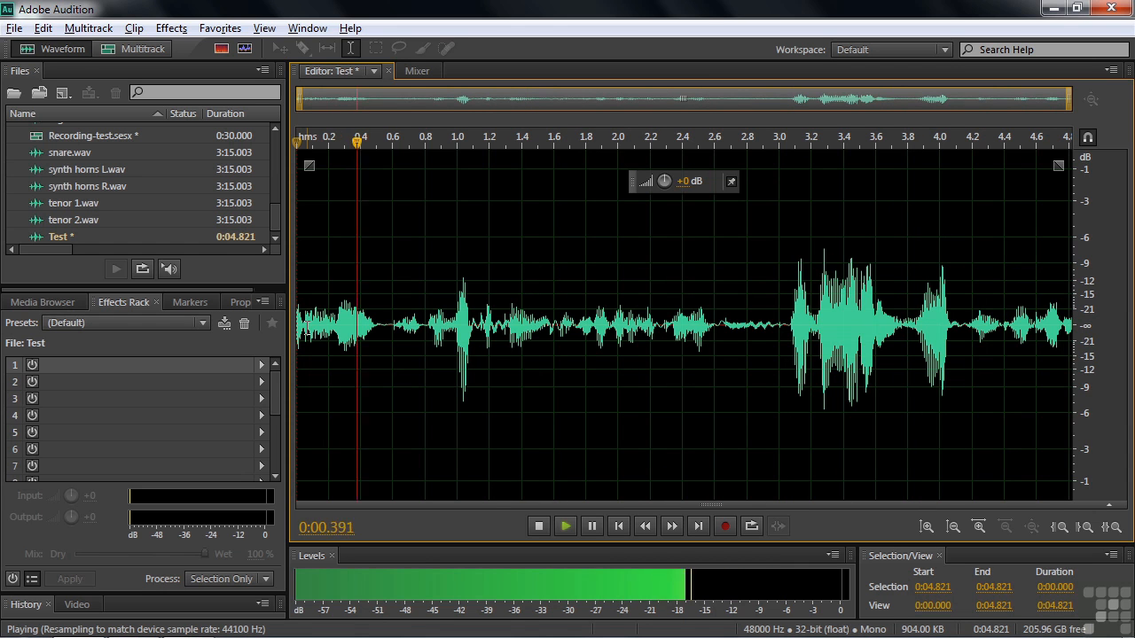
key(space)
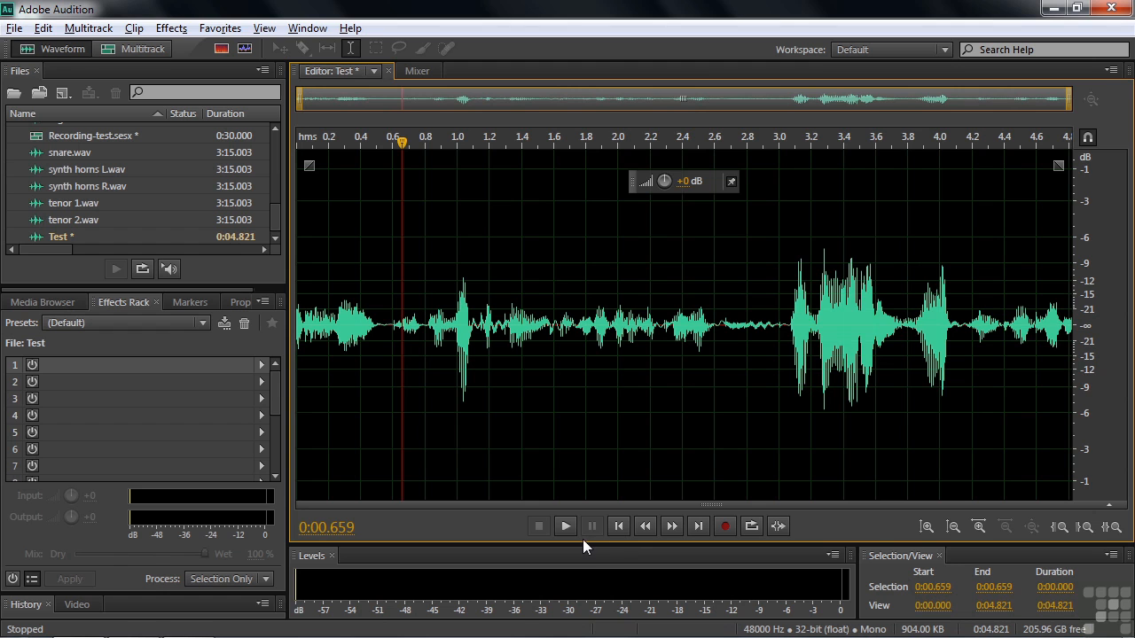
key(ctrl+a)
key(Delete)
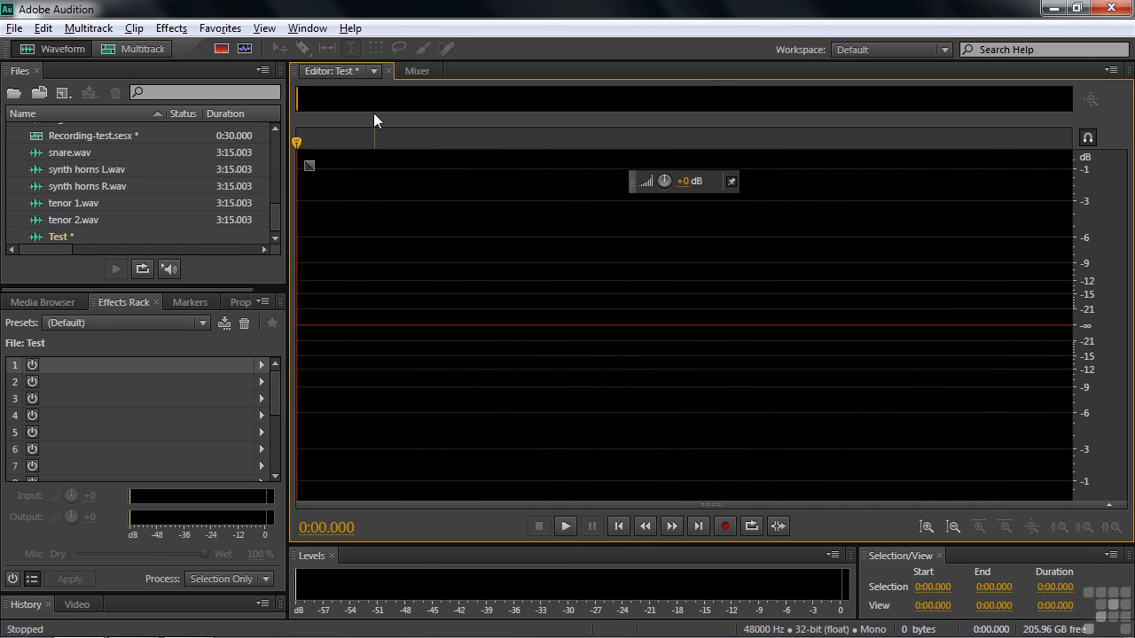
Step: Open the Recording-test.sesx session and record about 6.3 seconds onto the armed Mic-left and Mic-right tracks
click(374, 71)
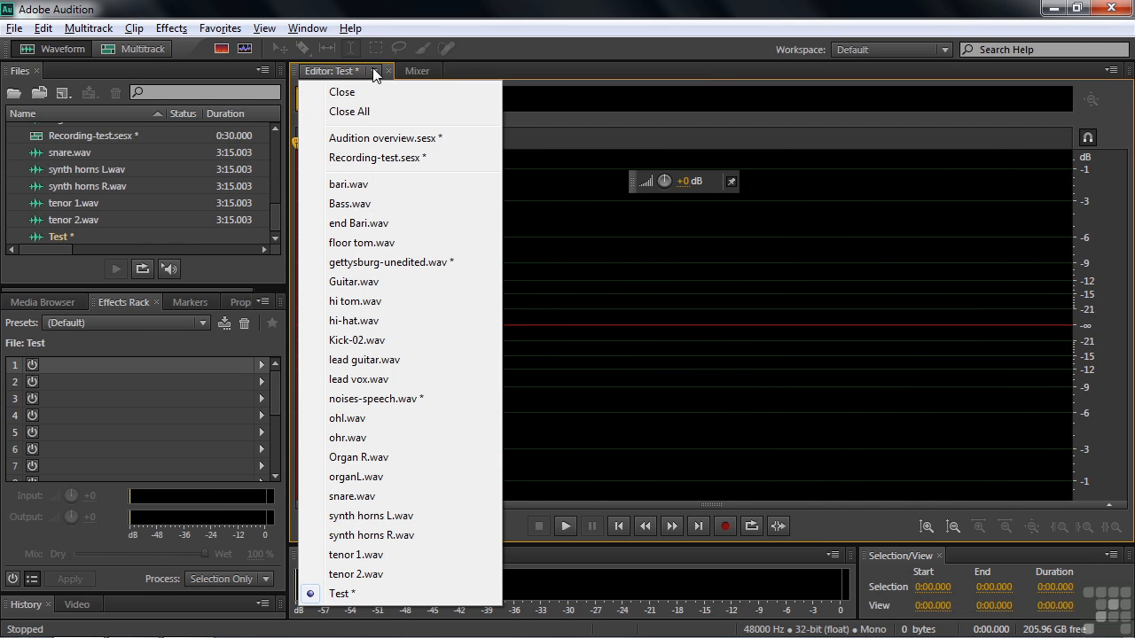
click(361, 157)
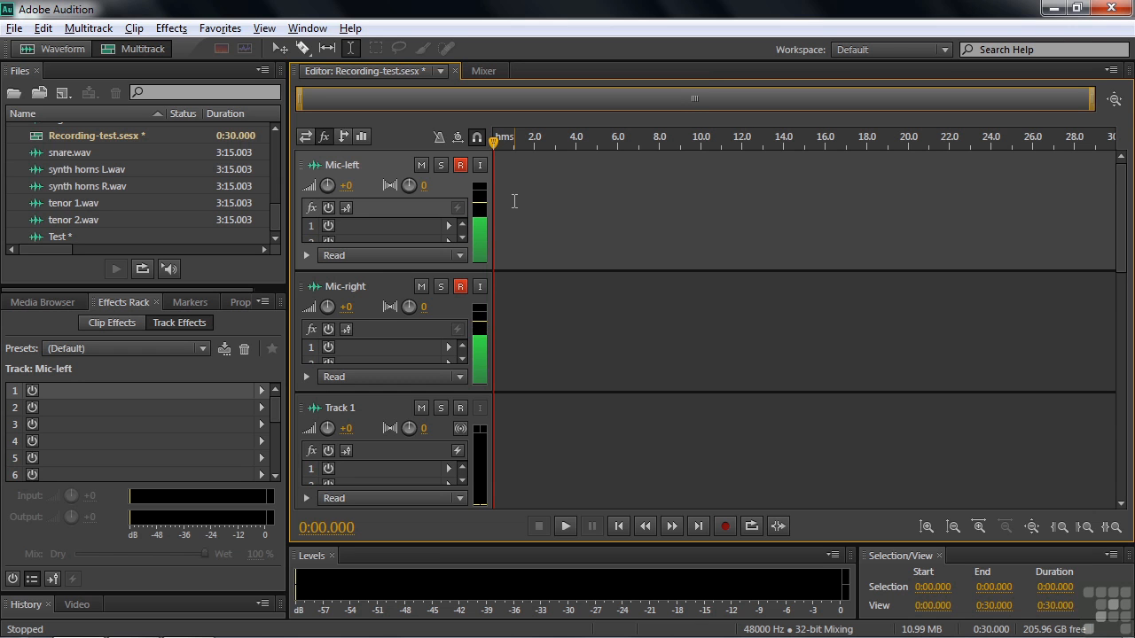
click(727, 527)
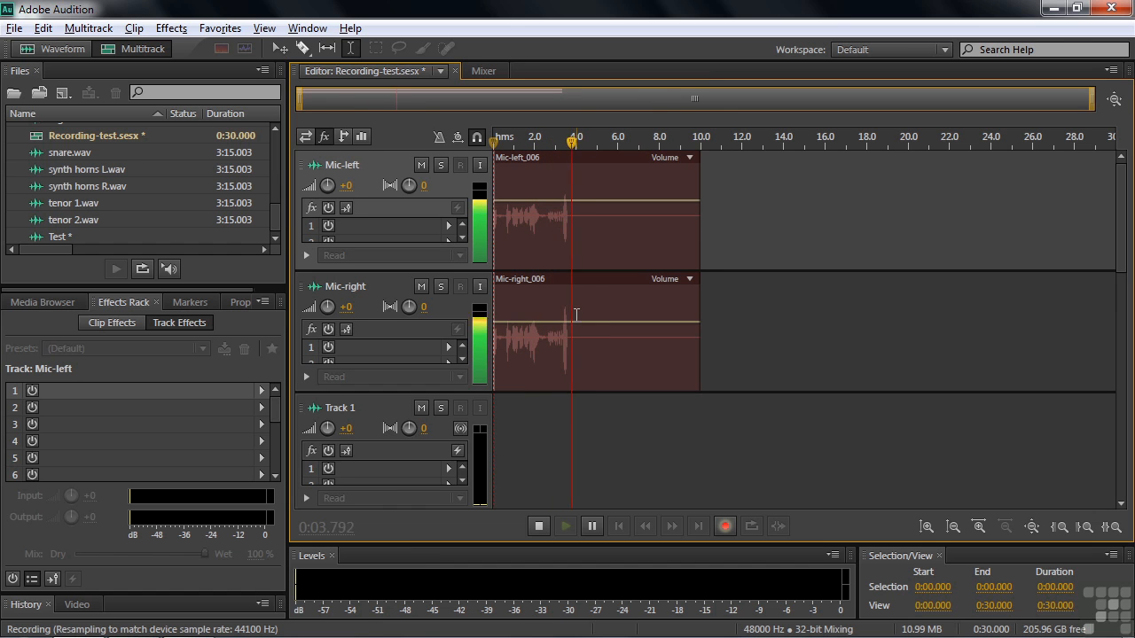
click(537, 527)
Step: Open gettysburg-unedited.wav in the waveform editor and play a couple of seconds from about 0:02.5
click(274, 206)
drag(274, 207, 276, 186)
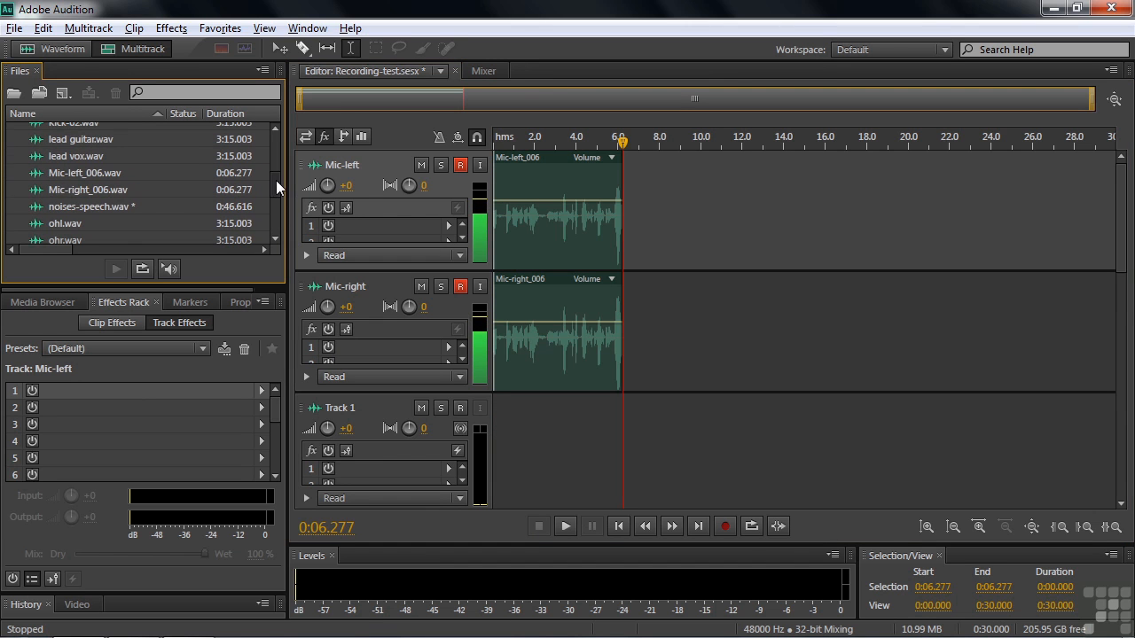
drag(272, 189, 275, 164)
click(58, 170)
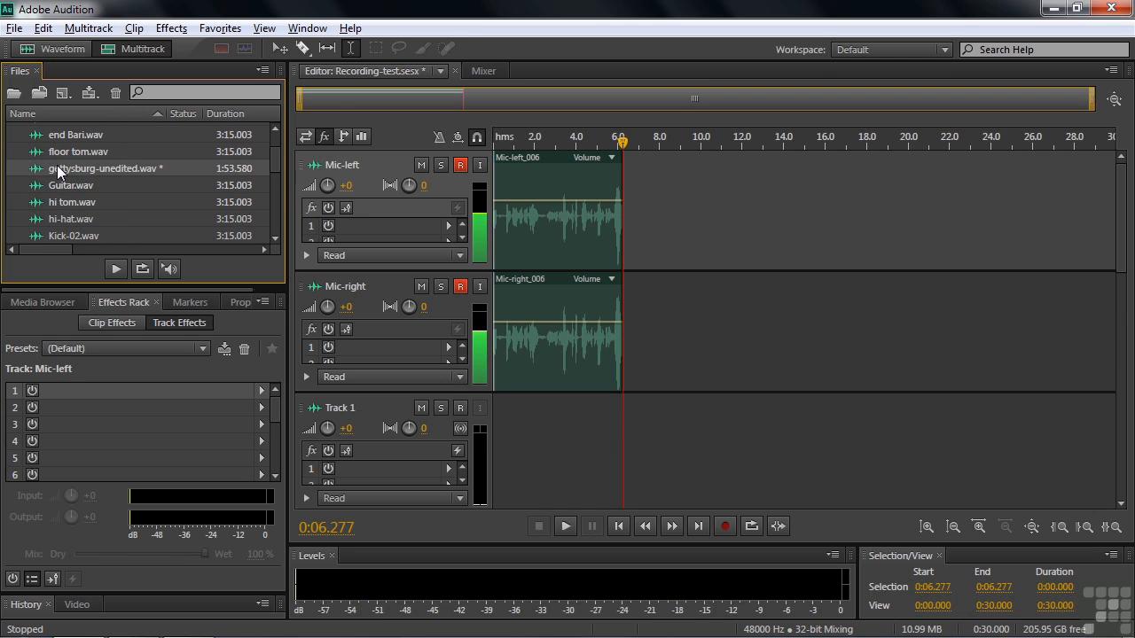
double_click(58, 170)
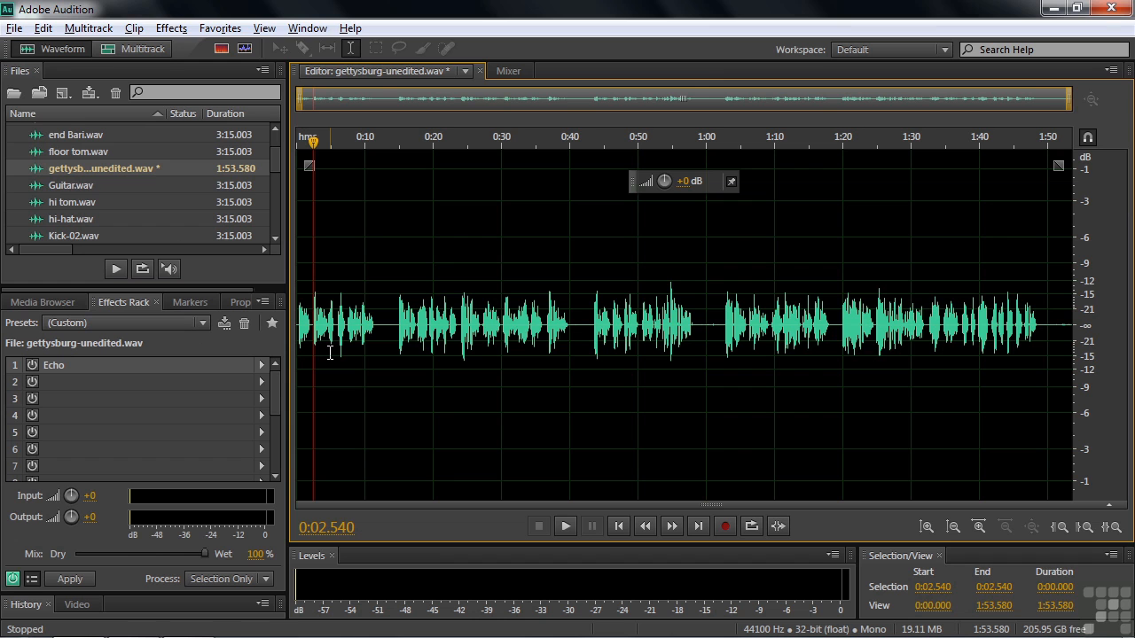
key(space)
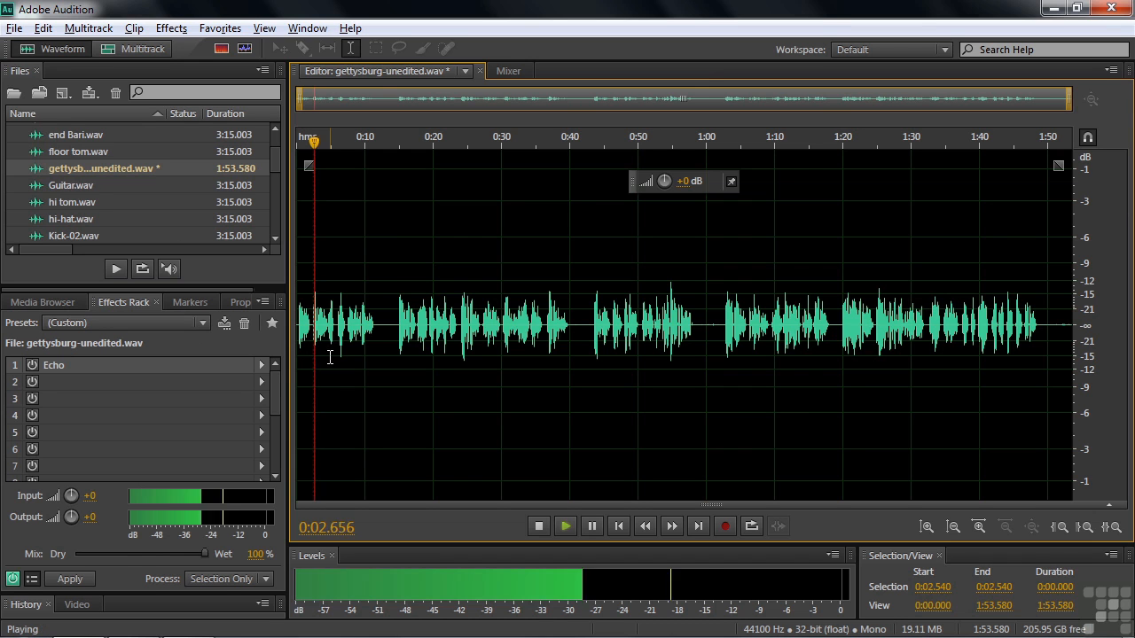
key(space)
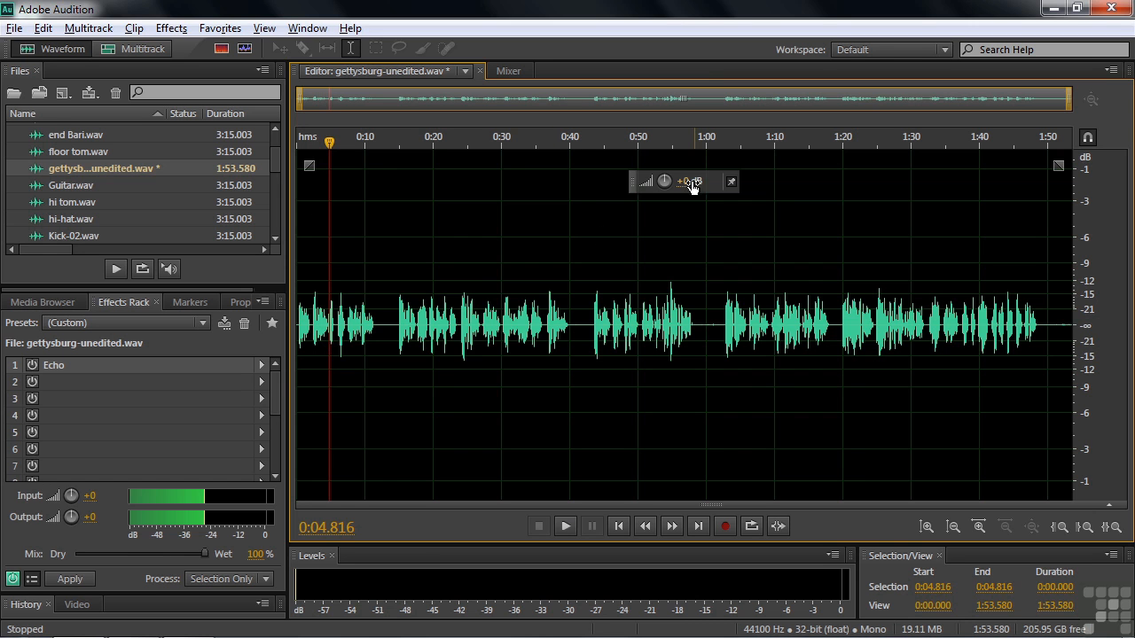
Step: Try amplifying the whole speech file, audition it from about 0:02.5, and undo the amplification
drag(663, 183, 701, 180)
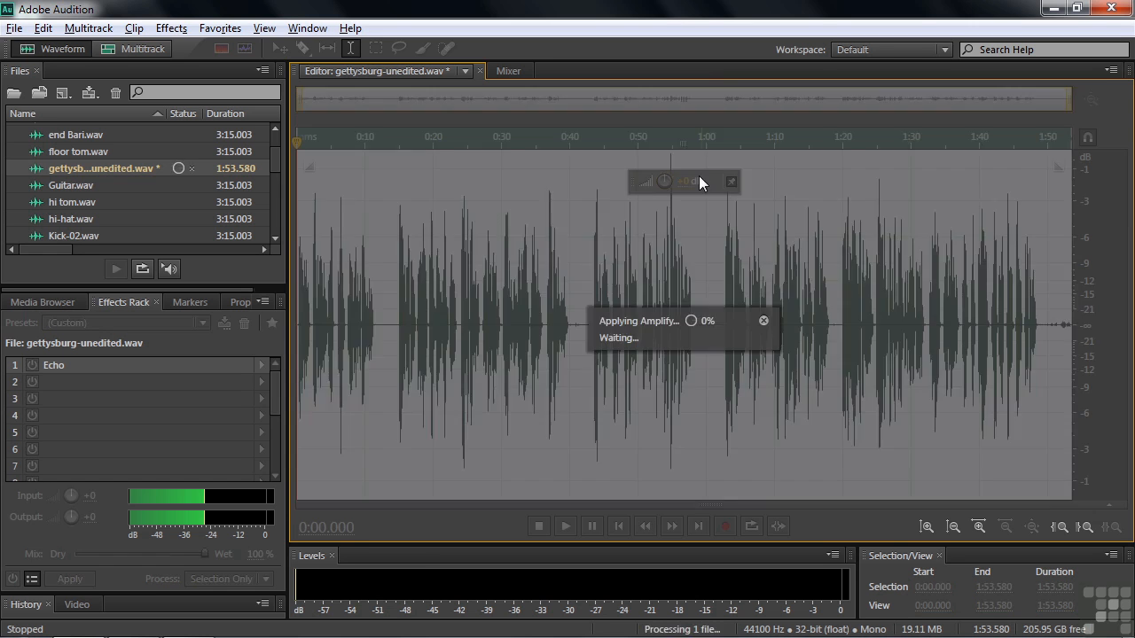
click(314, 325)
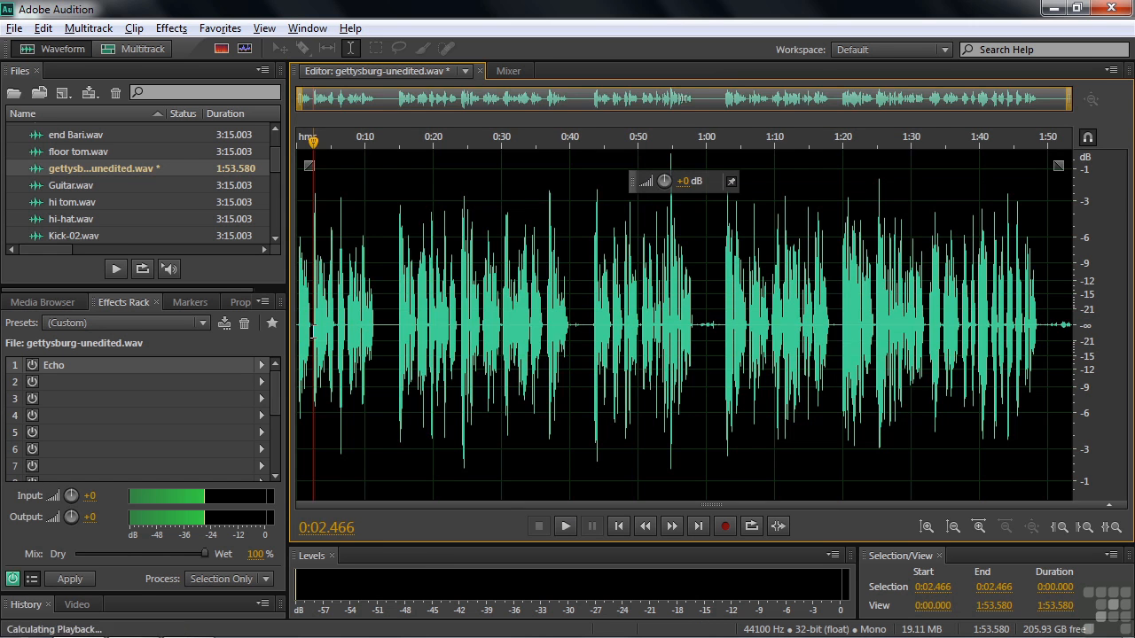
key(space)
key(space)
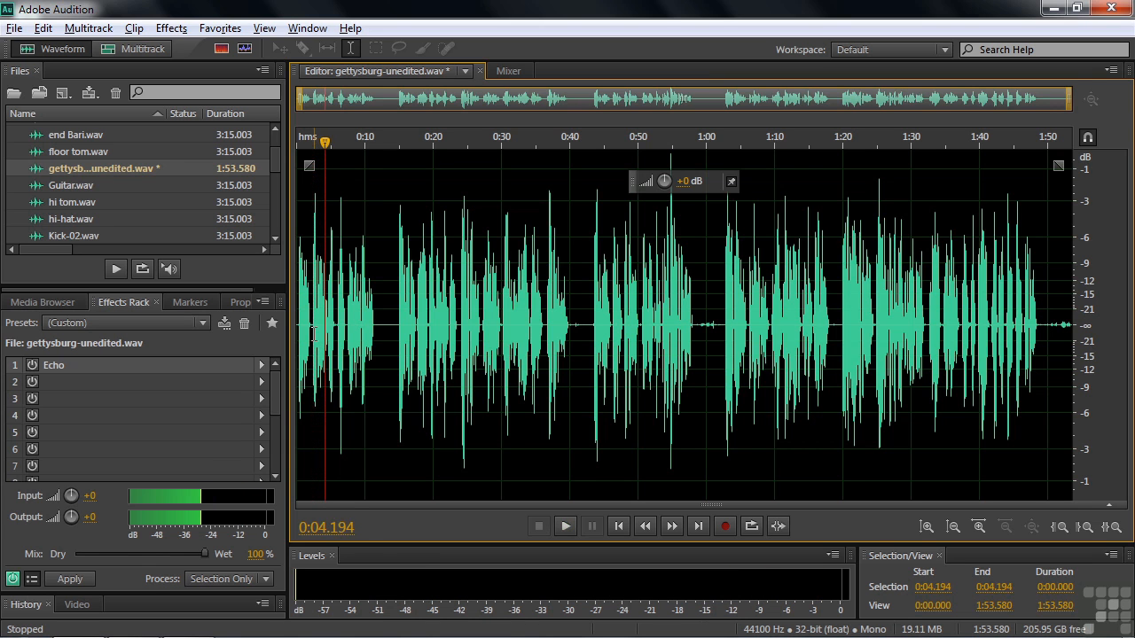
key(ctrl+z)
Step: Try amplifying only the section from about 0:05.7 to 0:10, audition its start, and undo the change
drag(335, 325, 364, 324)
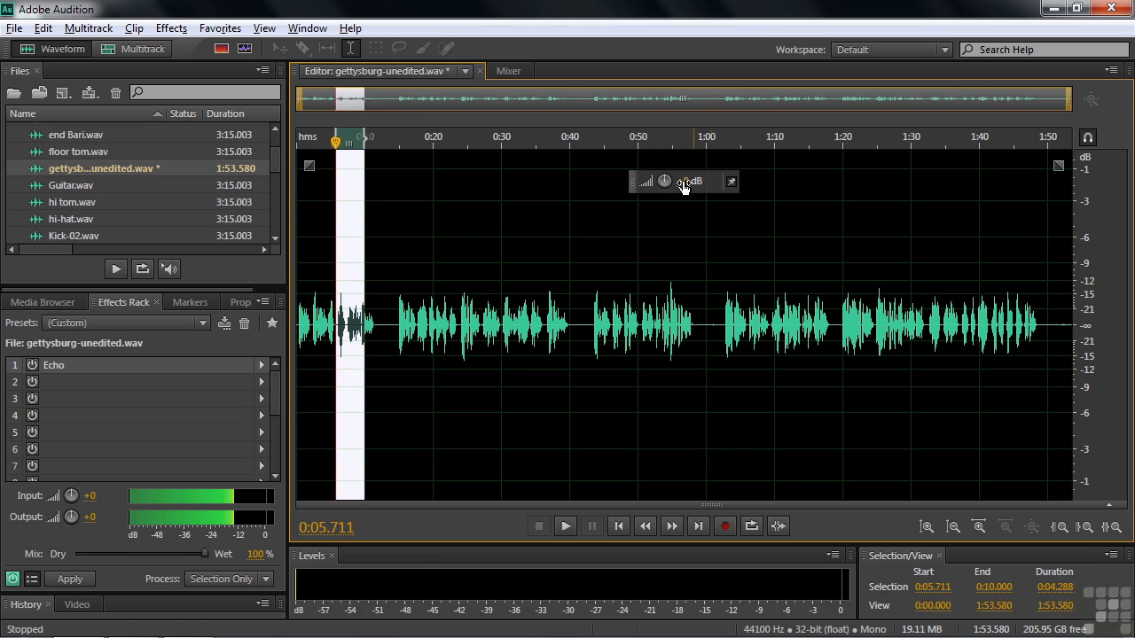
drag(664, 181, 700, 182)
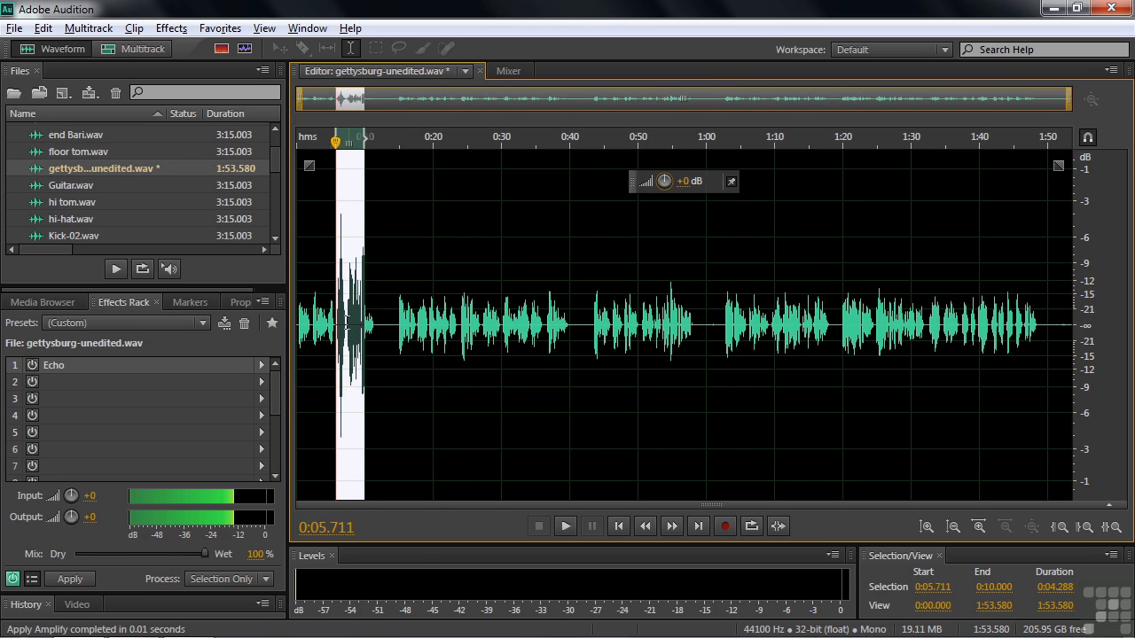
click(329, 324)
key(space)
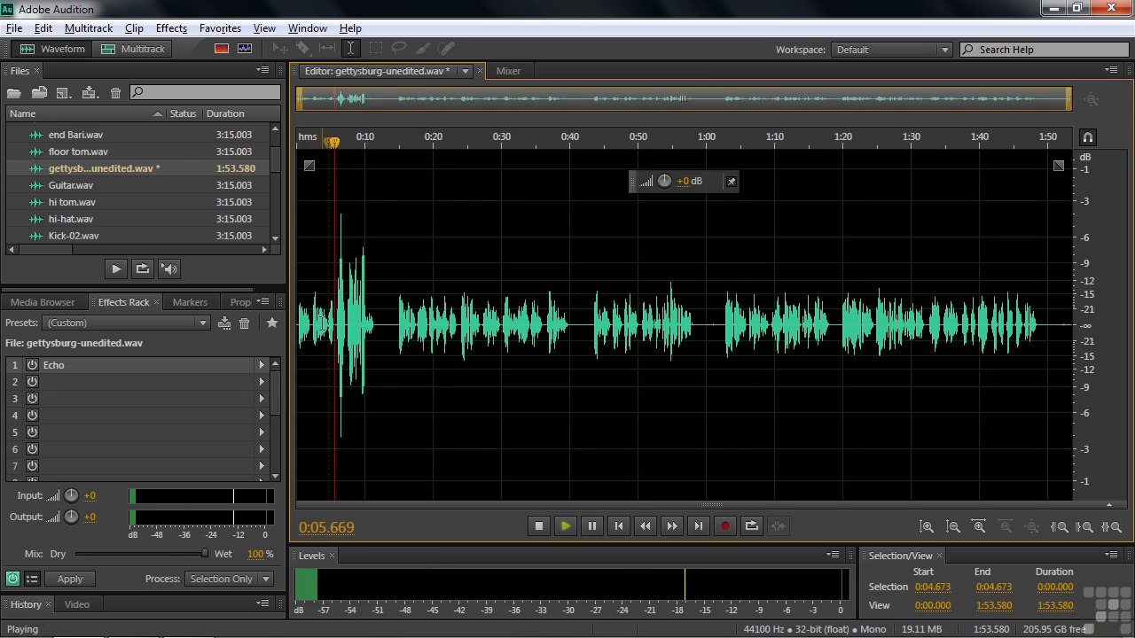
key(space)
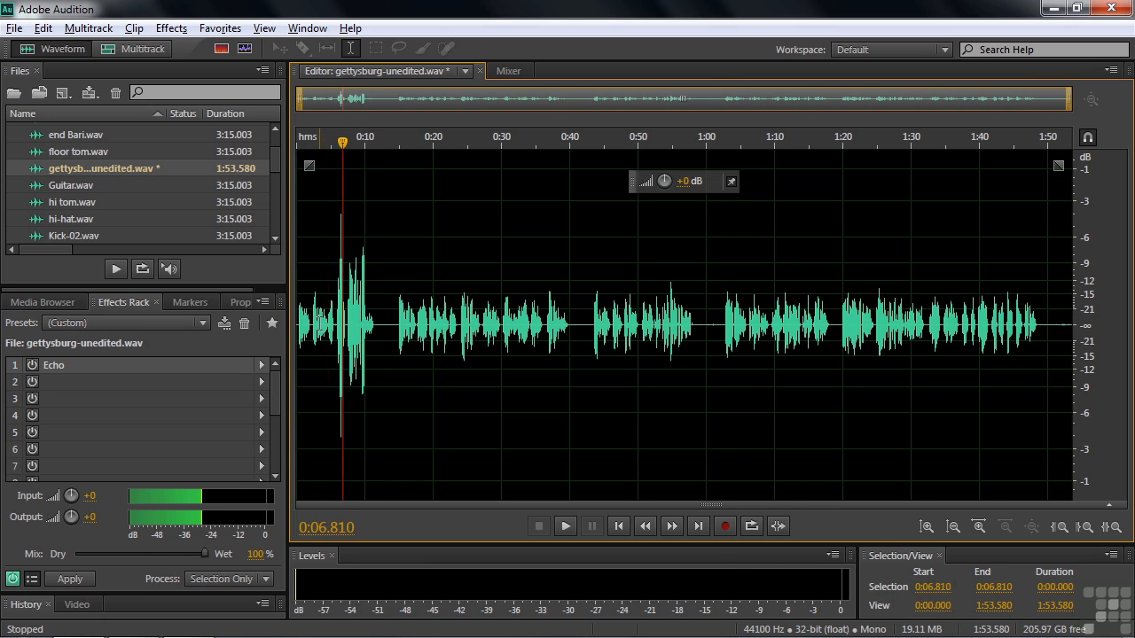
key(ctrl+z)
Step: Amplify the entire gettysburg-unedited.wav file so its peaks come close to full level
click(311, 325)
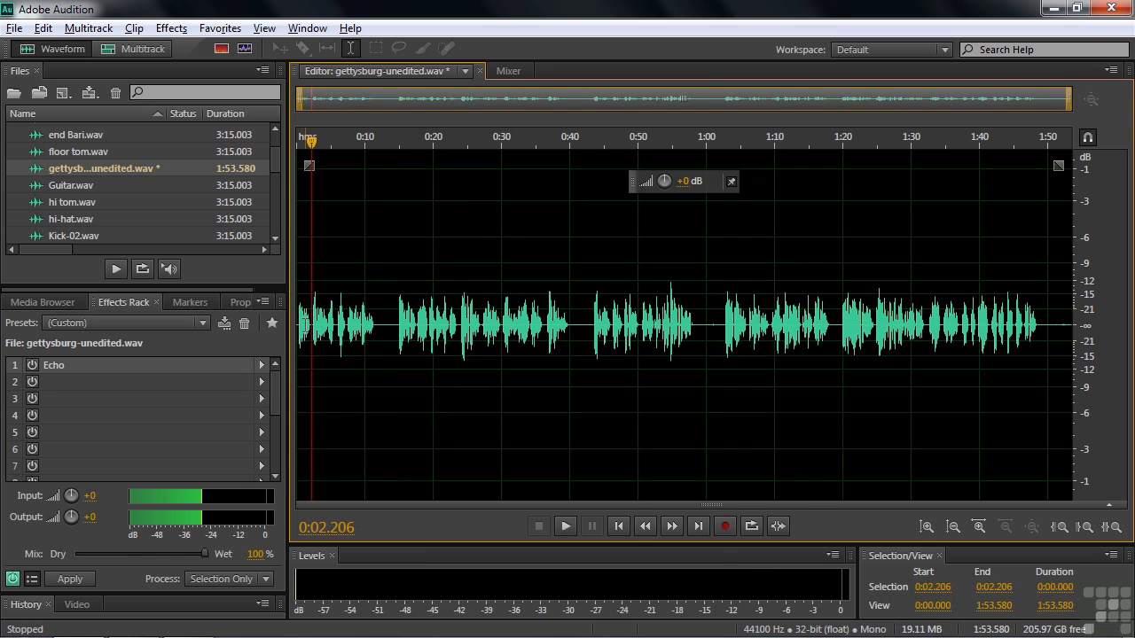
drag(664, 180, 722, 181)
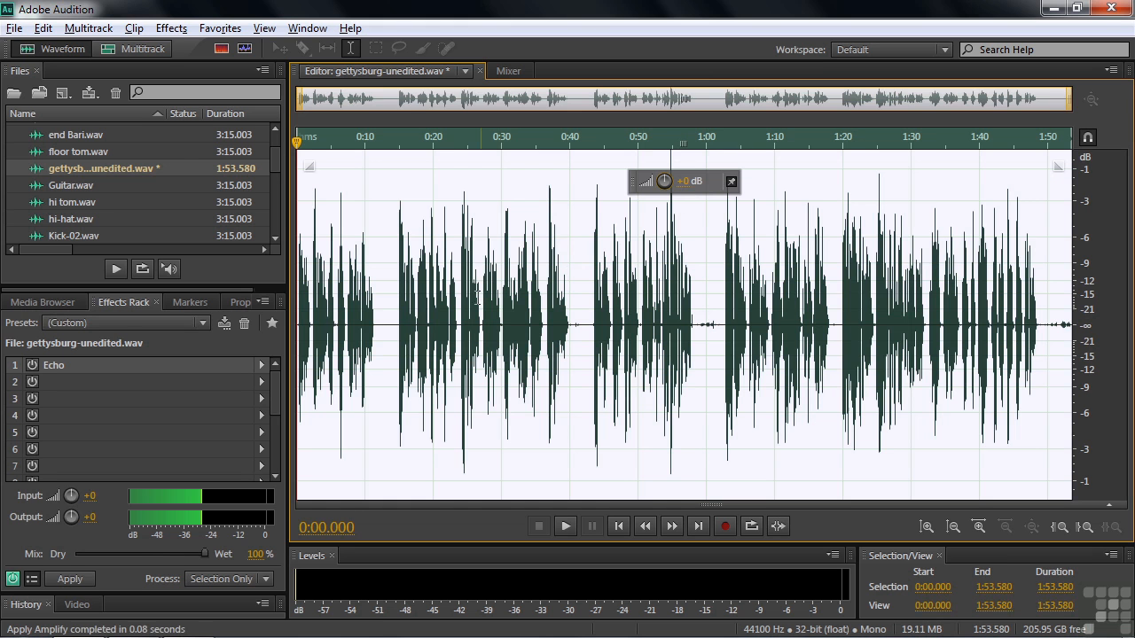
Step: Audition the pause after about 0:11 and cut about 2.2 seconds of silence starting near 0:11.9
click(372, 324)
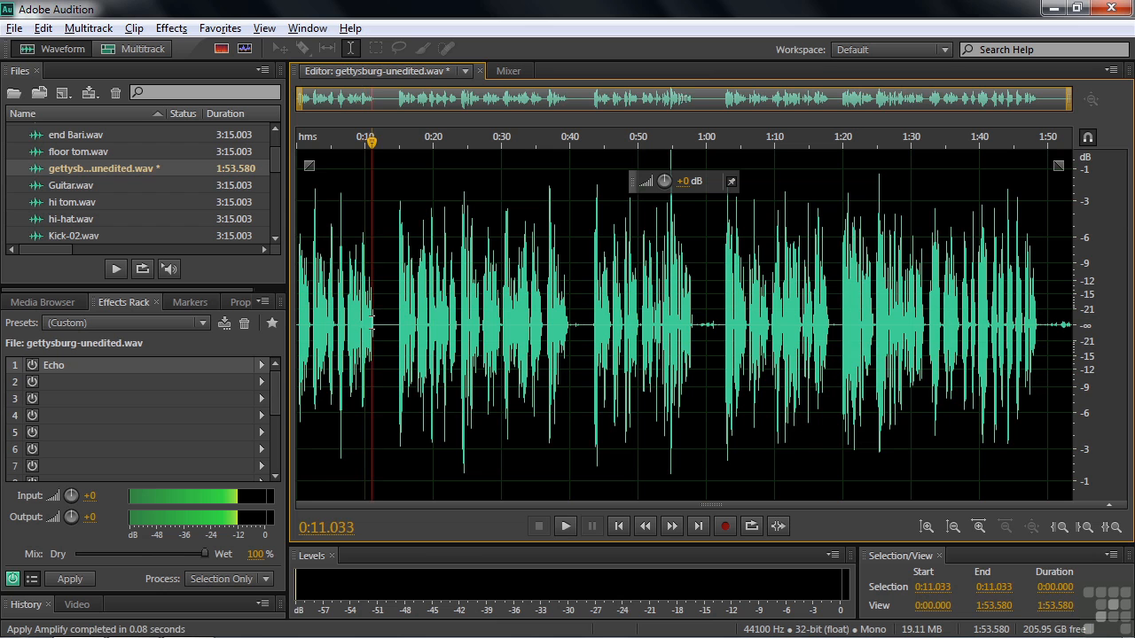
key(space)
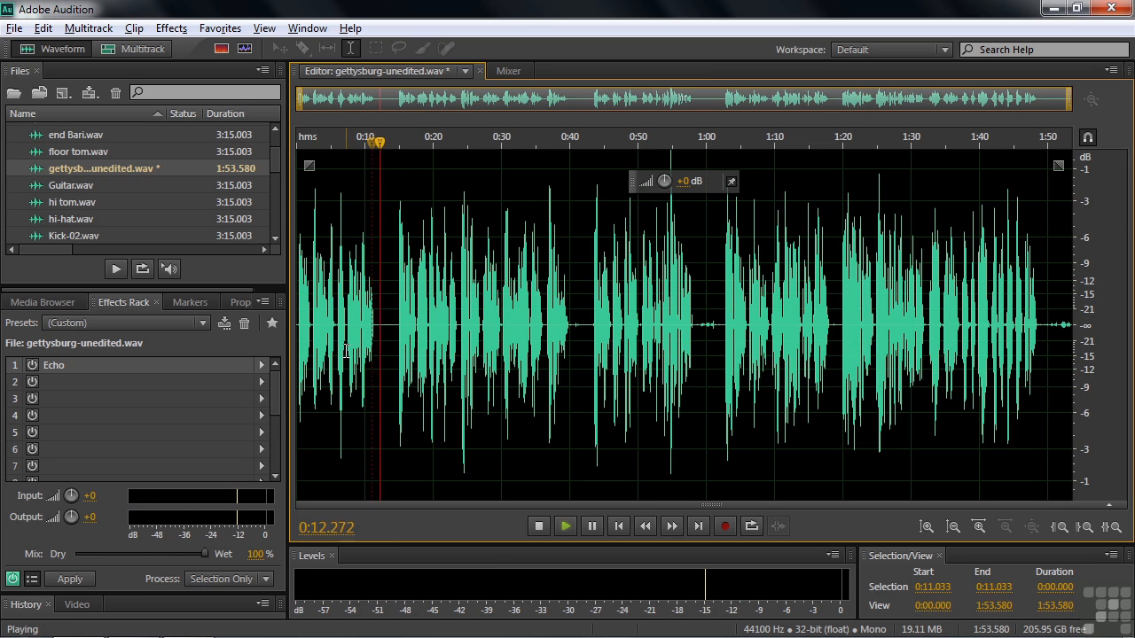
key(space)
drag(378, 327, 392, 327)
key(Delete)
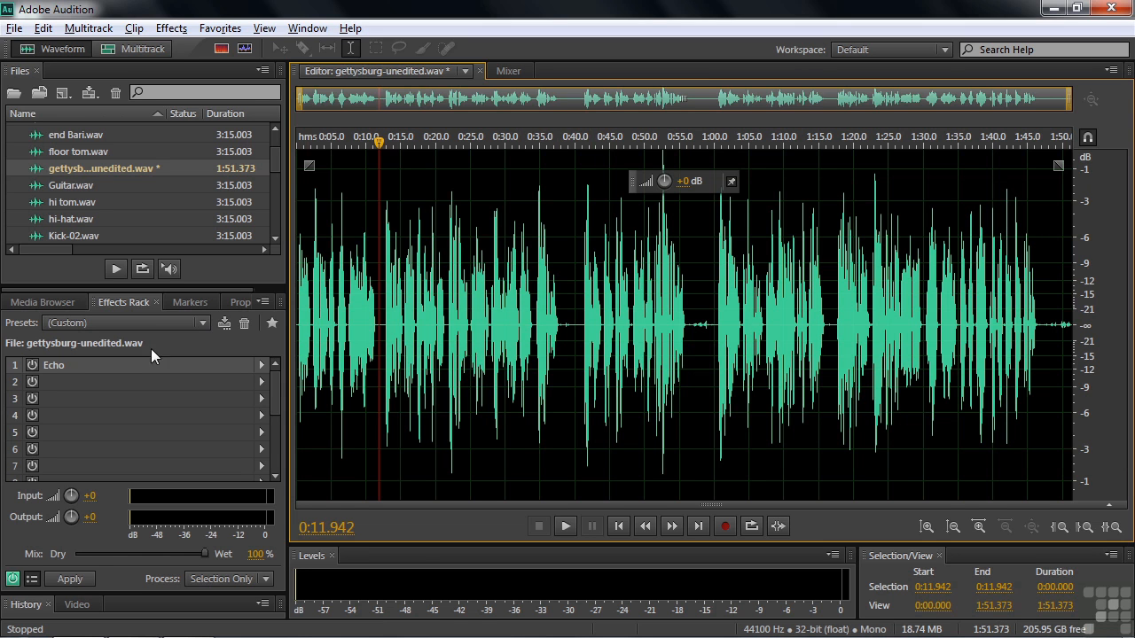
Step: Open the rack's Echo settings for gettysburg-unedited.wav, enable the effect and audition the speech from the start
double_click(102, 366)
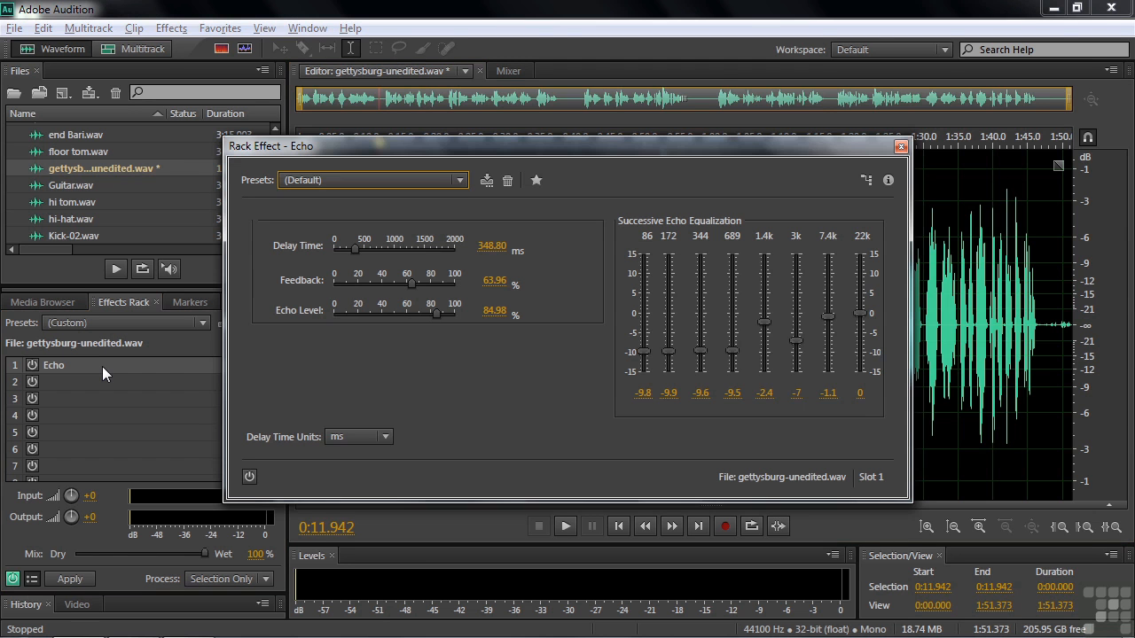
drag(545, 145, 747, 80)
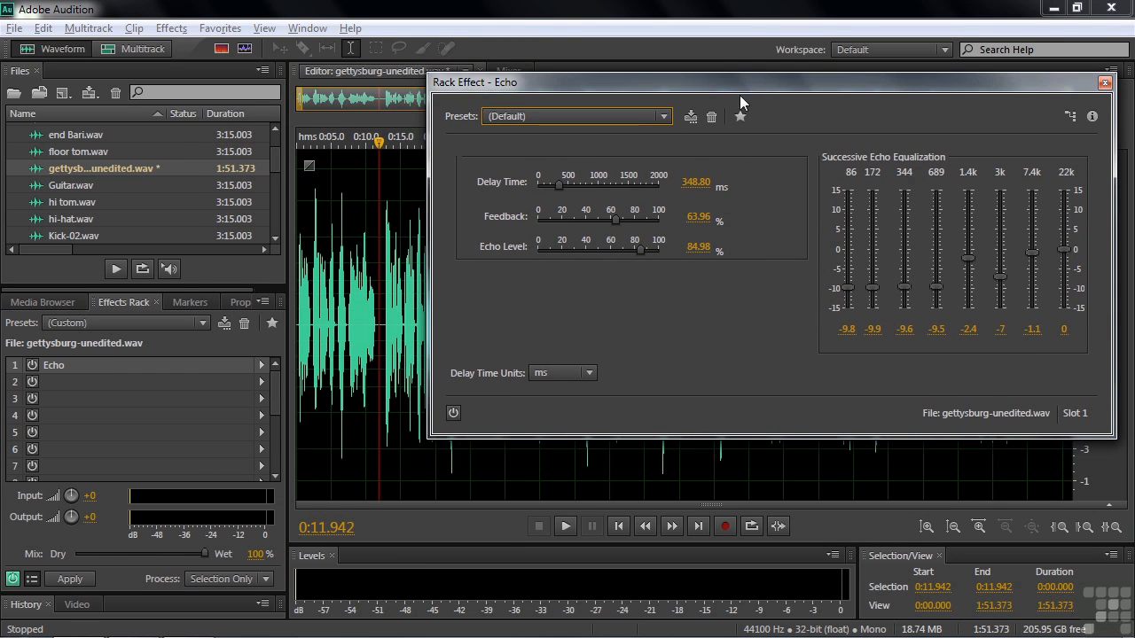
click(296, 320)
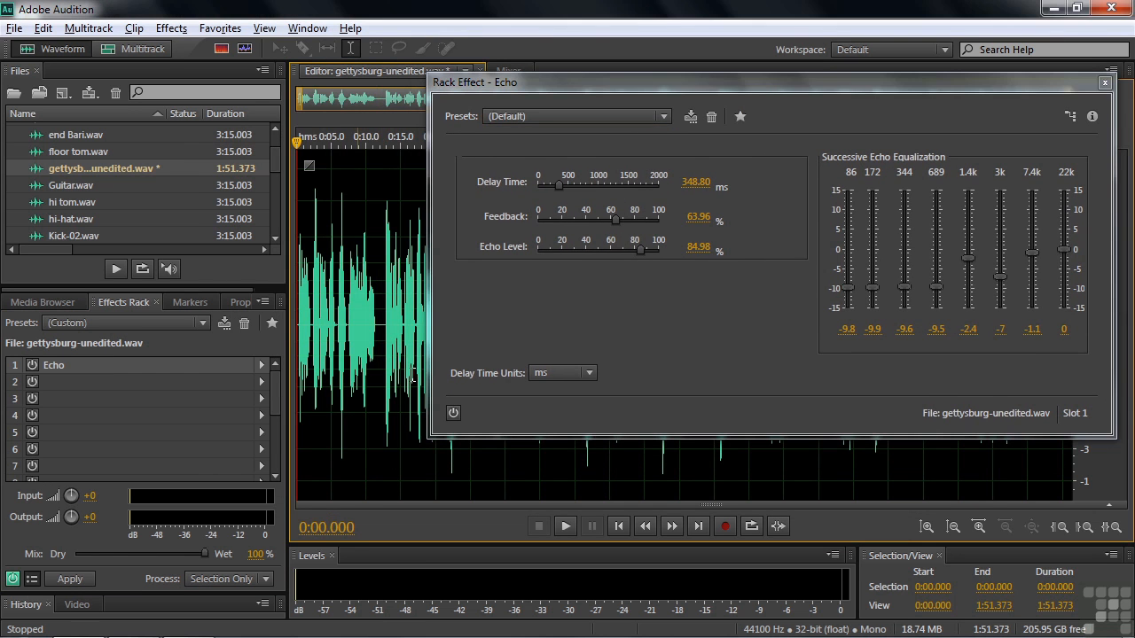
click(452, 413)
key(space)
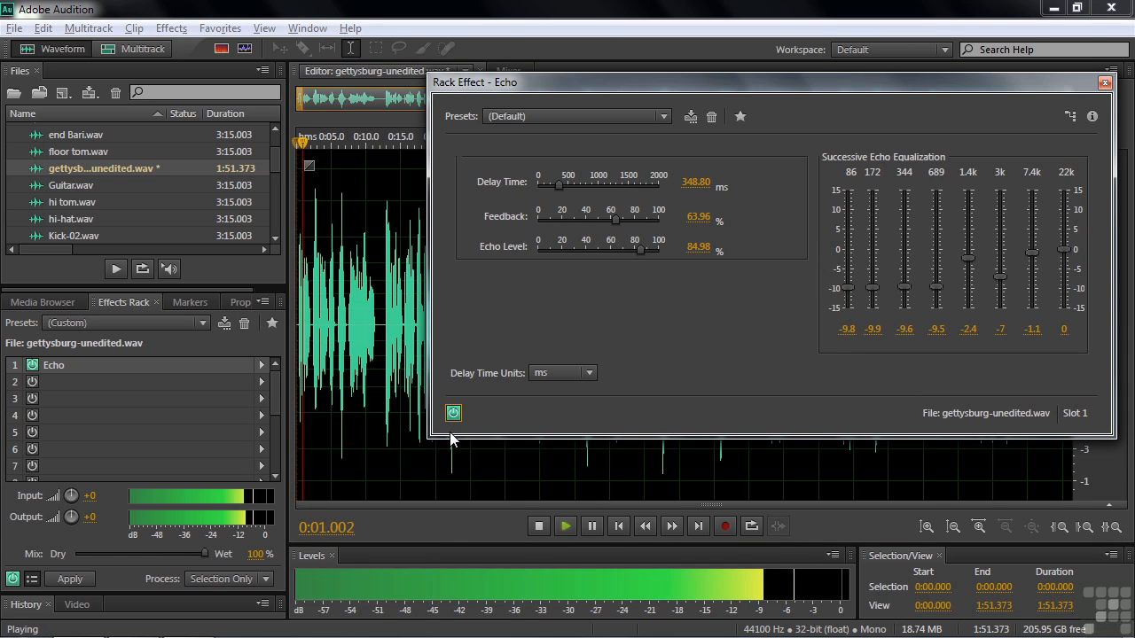
key(space)
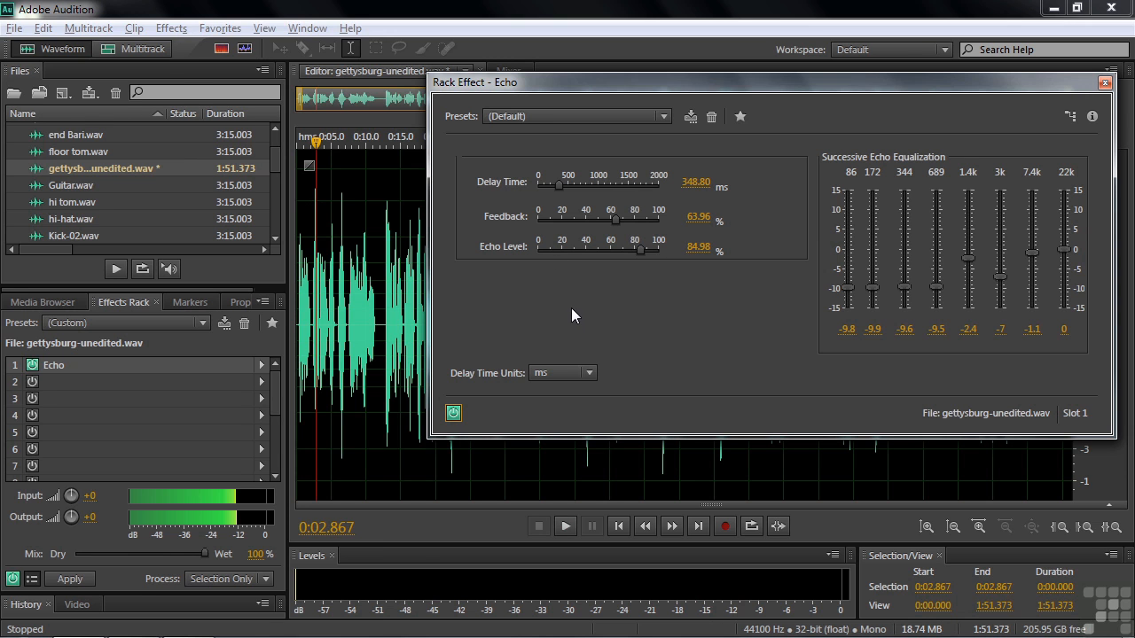
Step: Lower the Echo Level to about 20.75% and the Feedback to about 32.58% while the speech plays, and close the Echo settings
key(space)
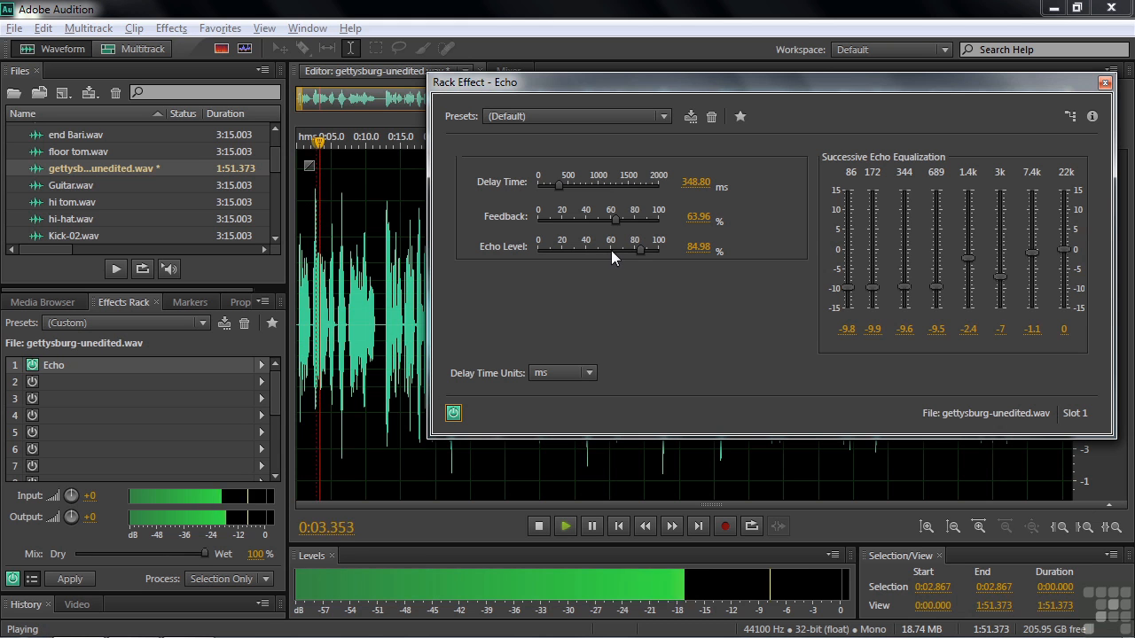
drag(638, 251, 569, 255)
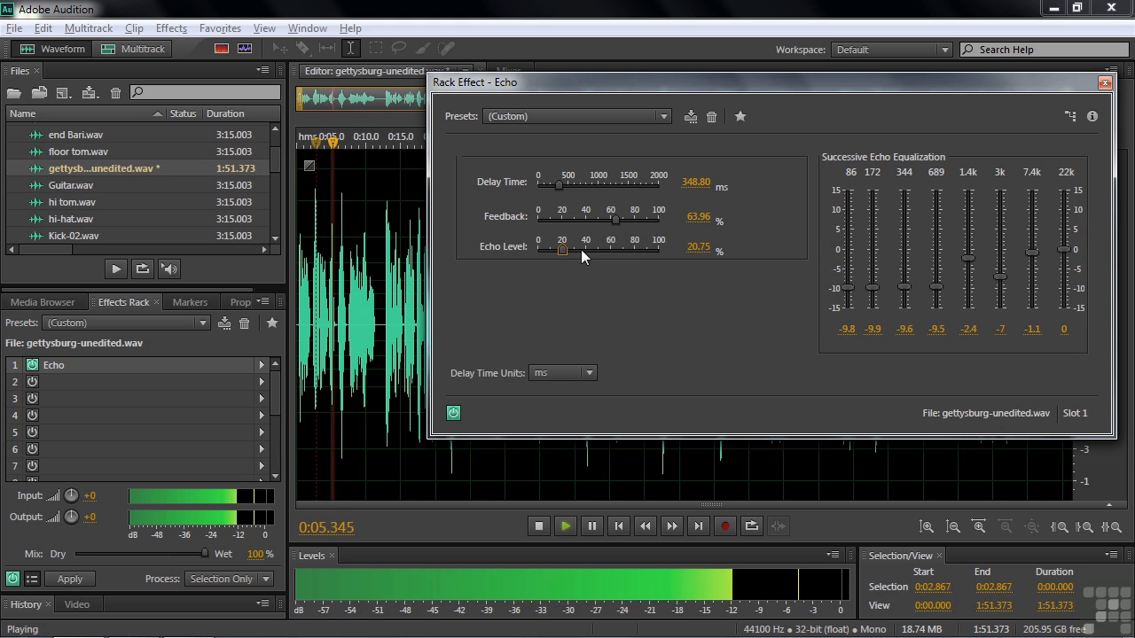
drag(623, 218, 578, 221)
key(space)
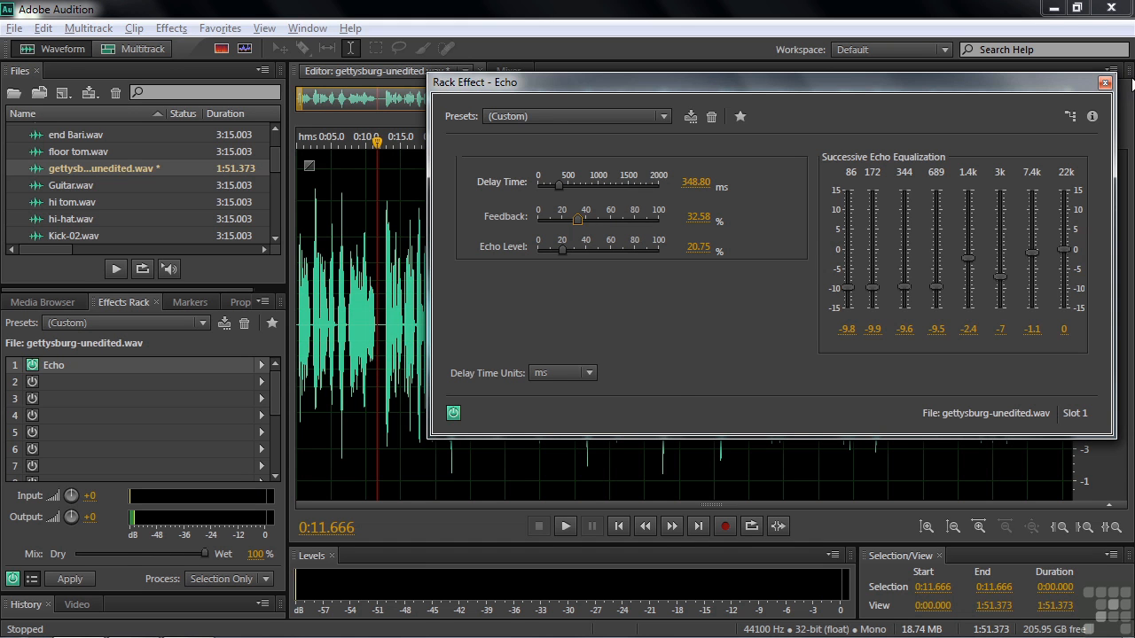
click(1105, 83)
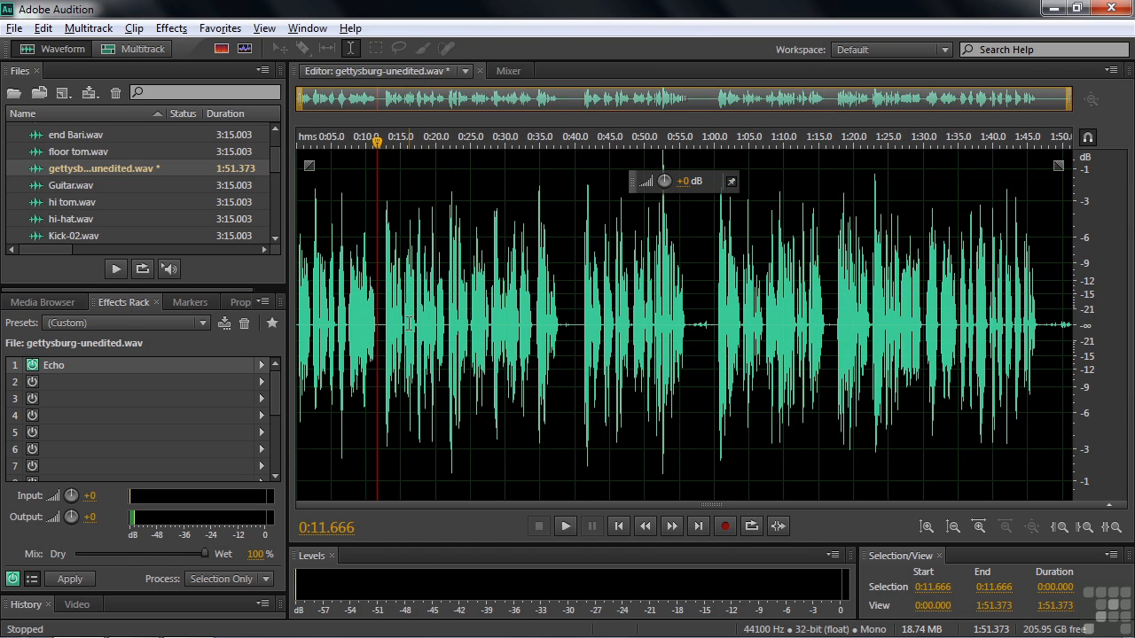
Step: In the Audition overview.sesx session, solo the Lead vocal track and audition it without reverb from about 0:07
click(466, 71)
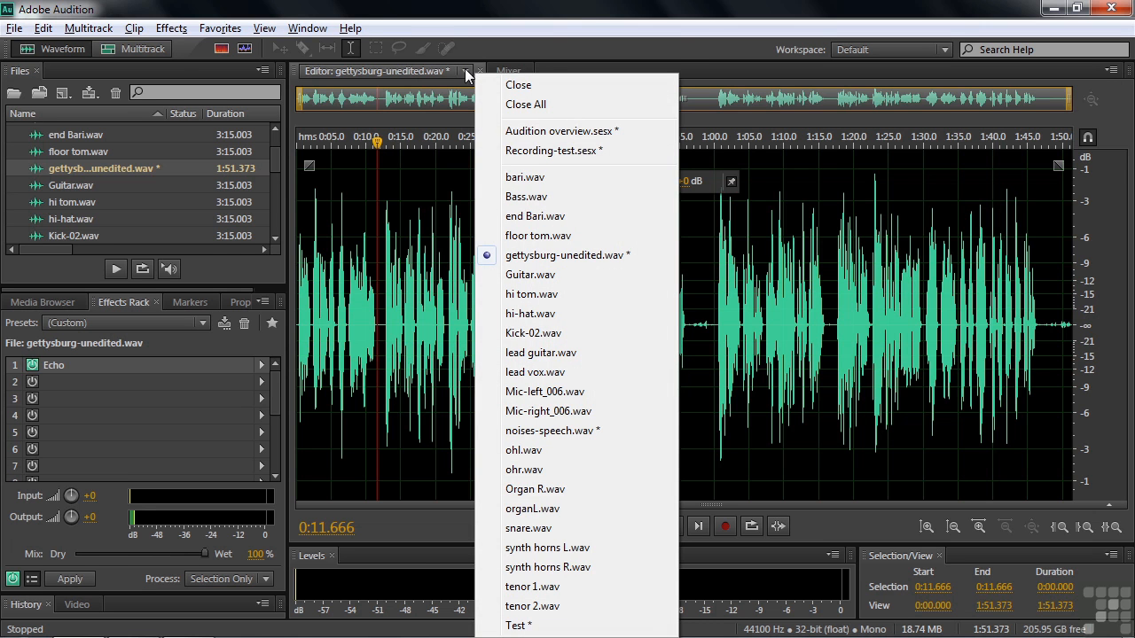
click(528, 132)
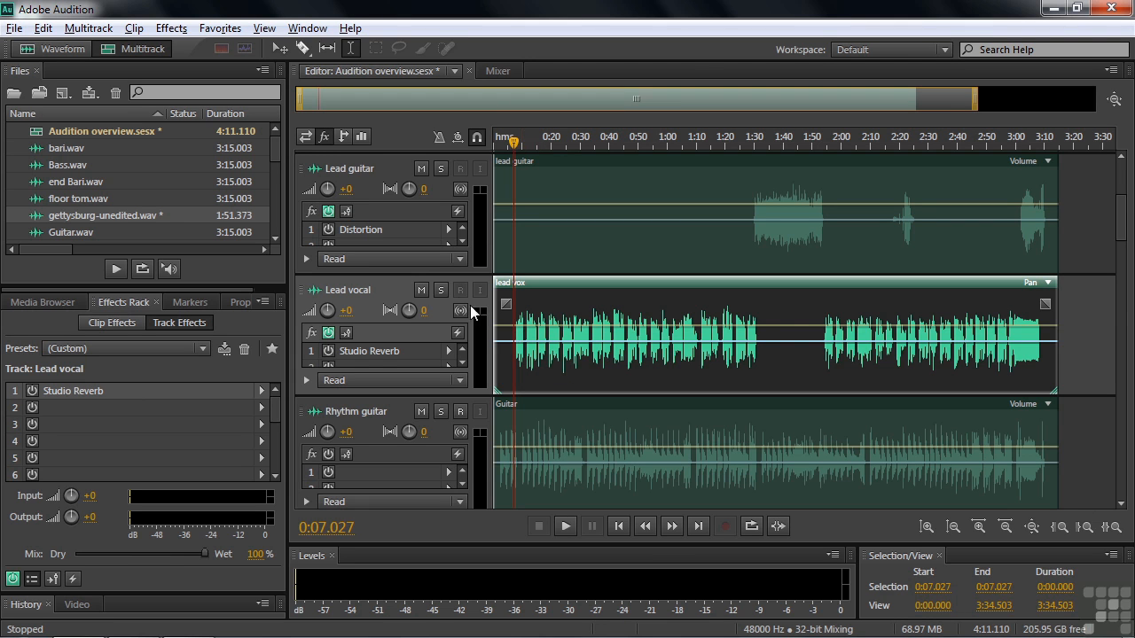
click(441, 290)
key(space)
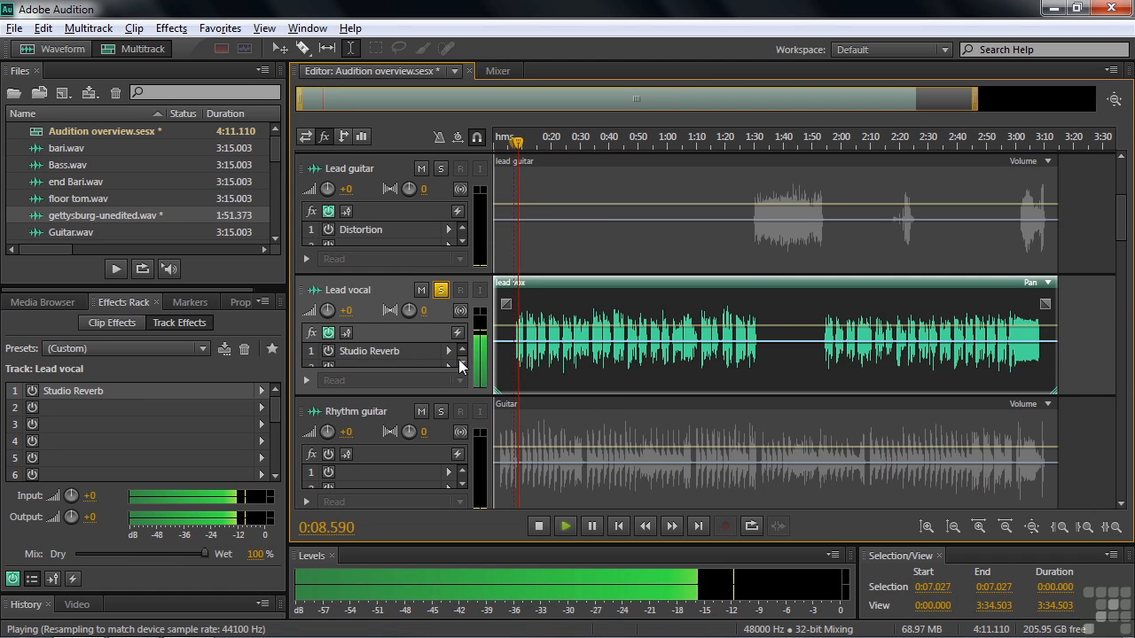
key(space)
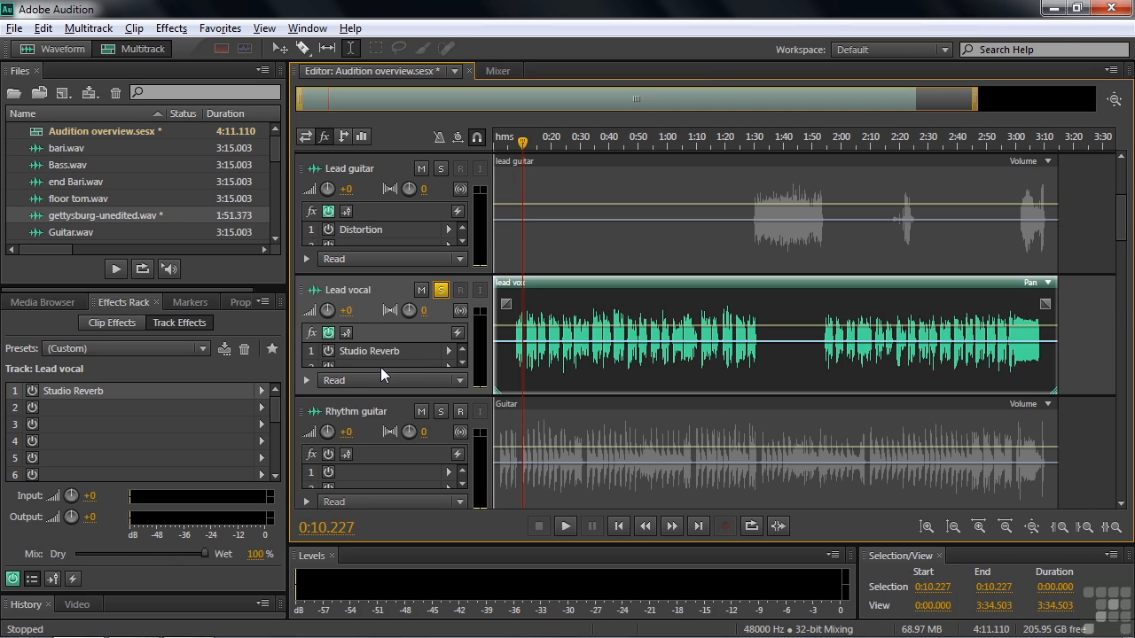
Step: Enable Studio Reverb on the Lead vocal track and audition the vocal from about 0:07.6
click(329, 351)
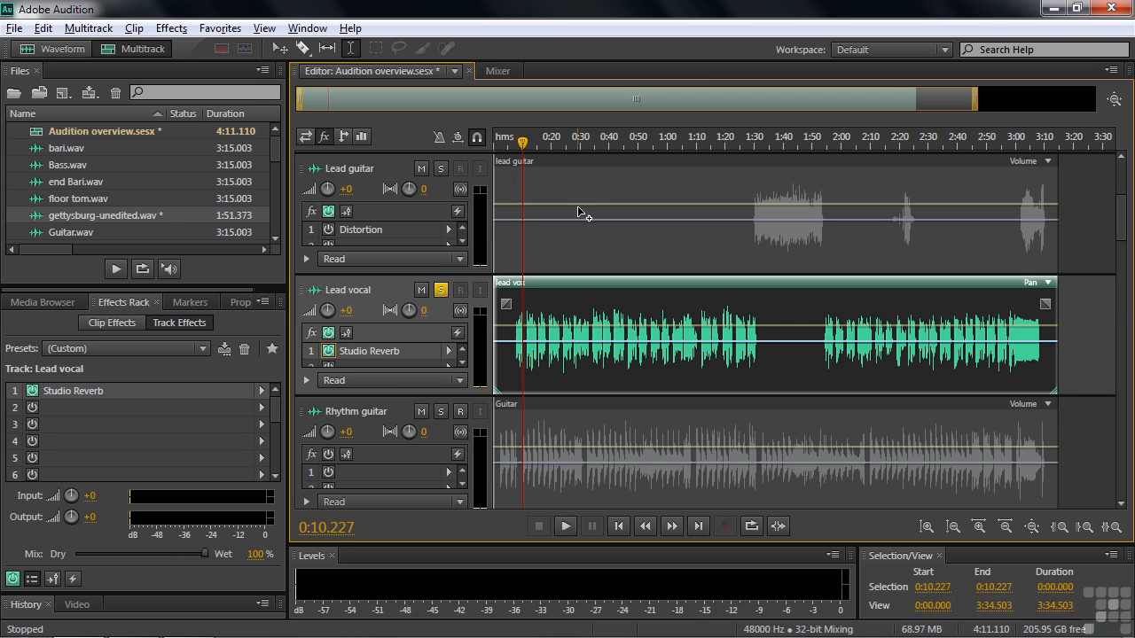
drag(523, 142, 515, 142)
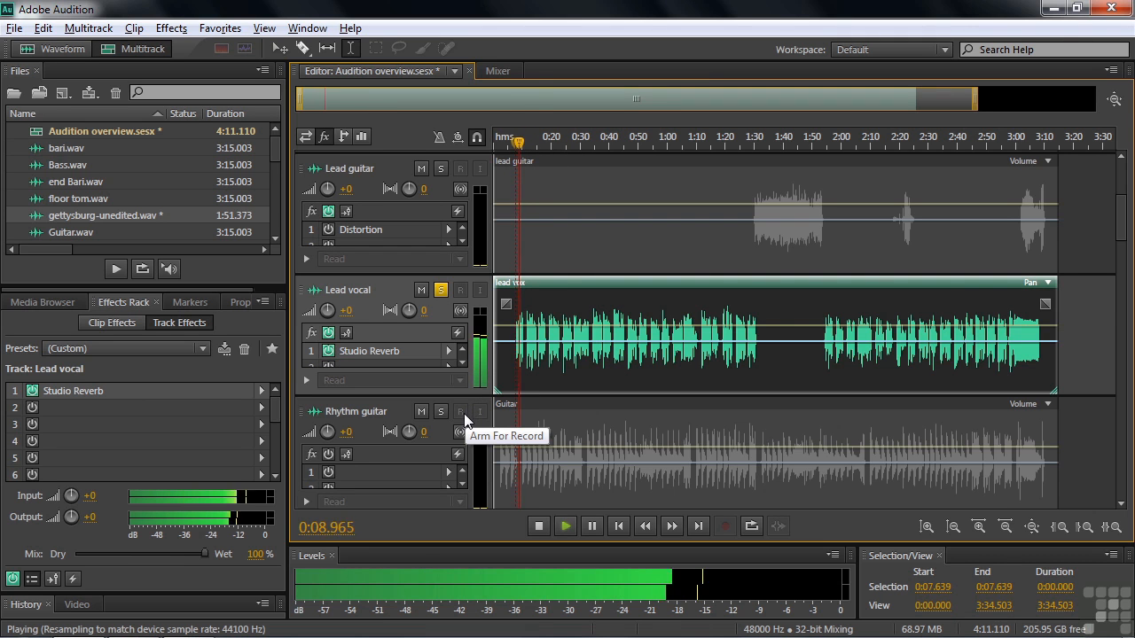
key(space)
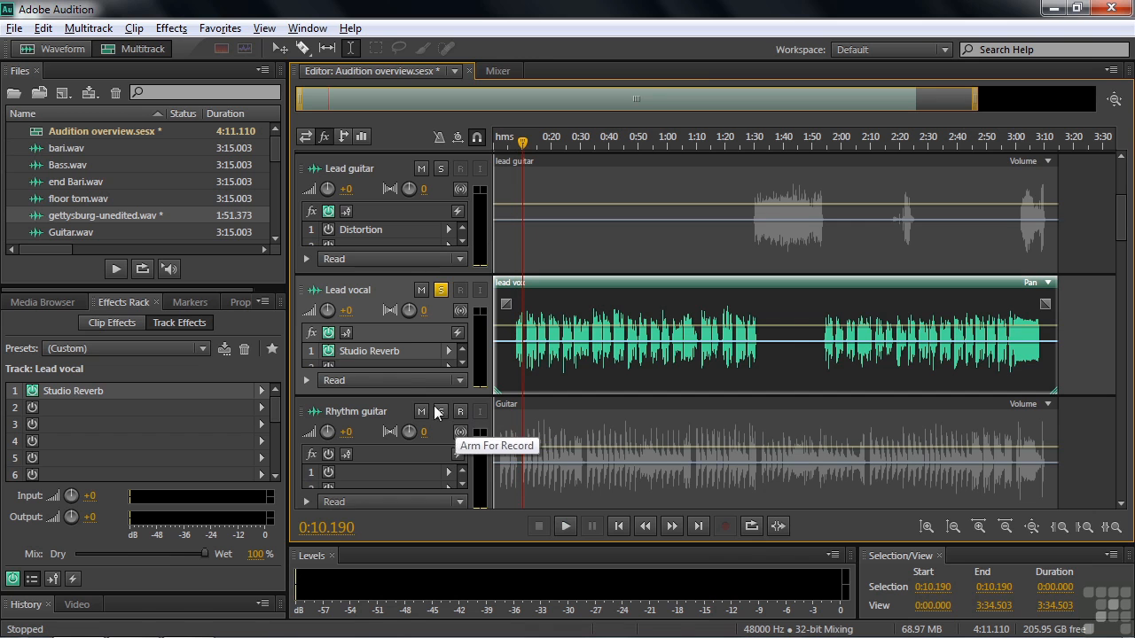
Step: Reduce the Lead vocal's Studio Reverb Wet level to about 25.6% during playback and close its settings
double_click(387, 353)
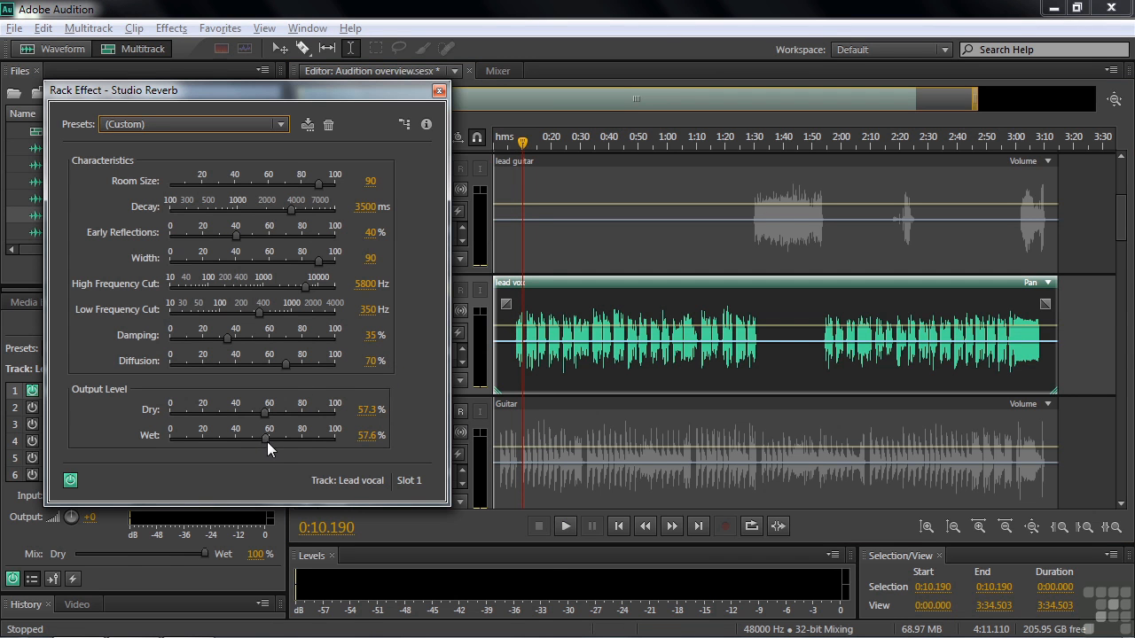
key(space)
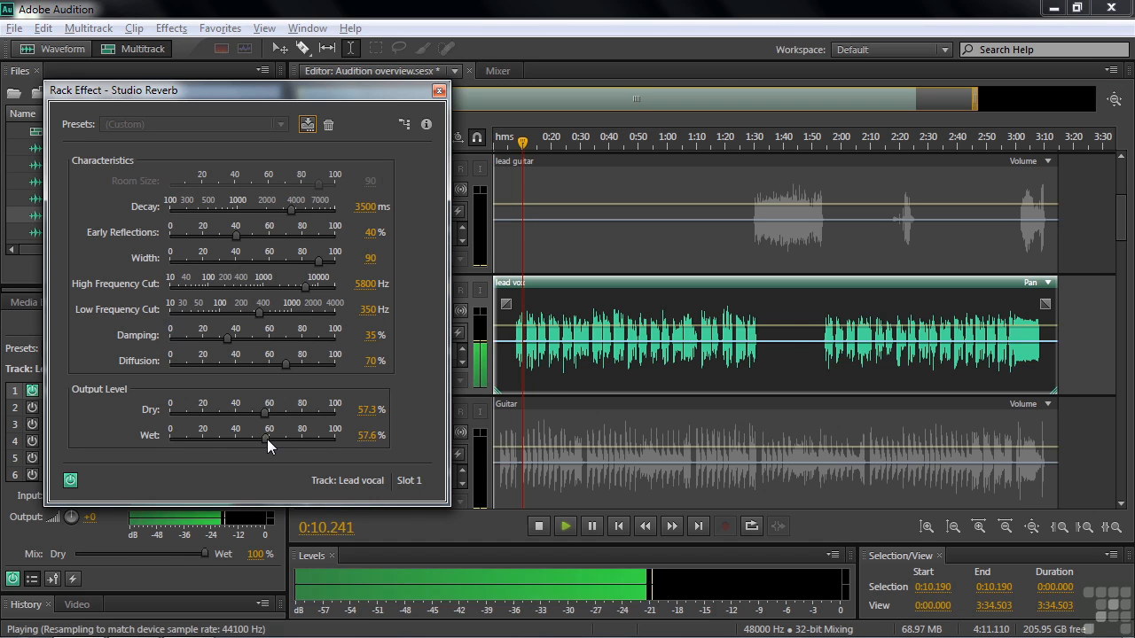
drag(263, 439, 212, 437)
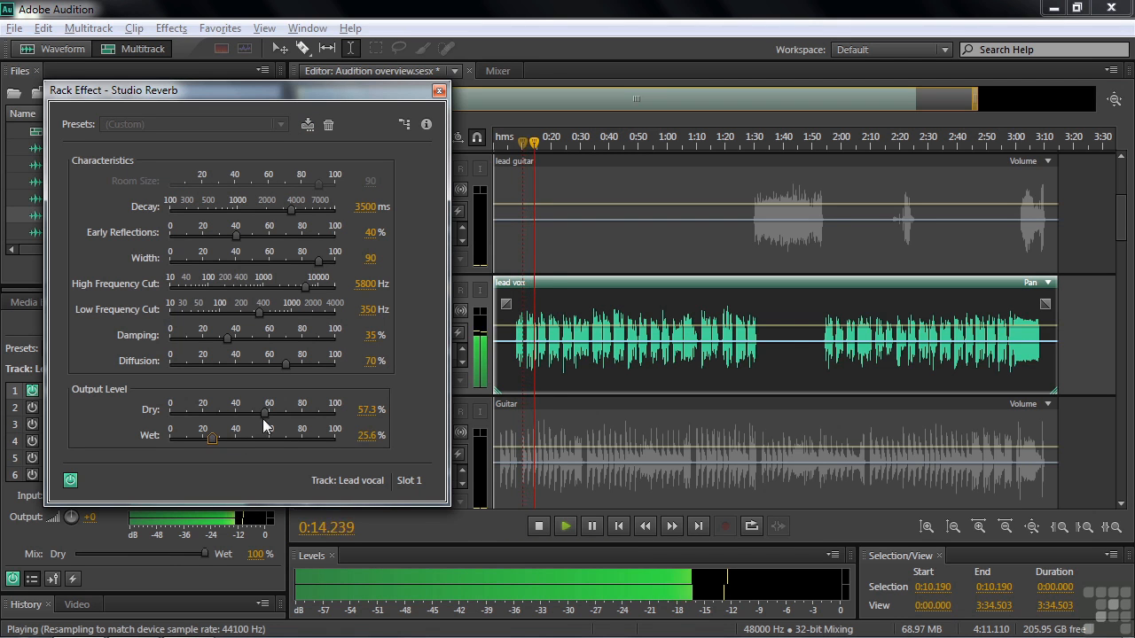
key(space)
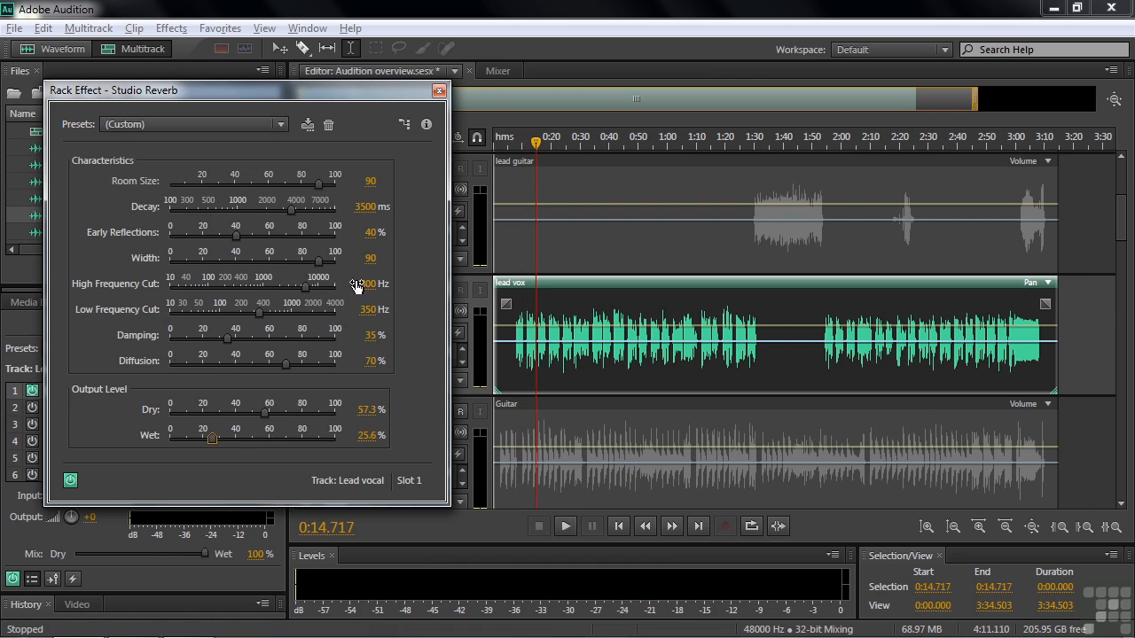
click(439, 92)
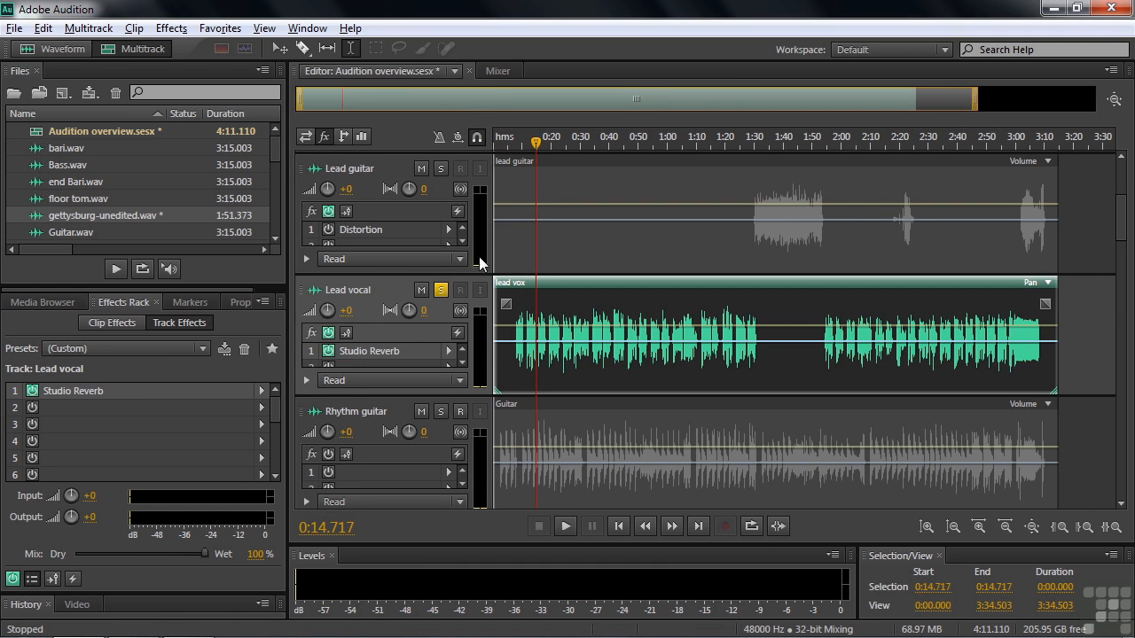
Step: Solo the Lead guitar track instead of Lead vocal and audition it without distortion from about 1:29.8
click(440, 291)
click(440, 169)
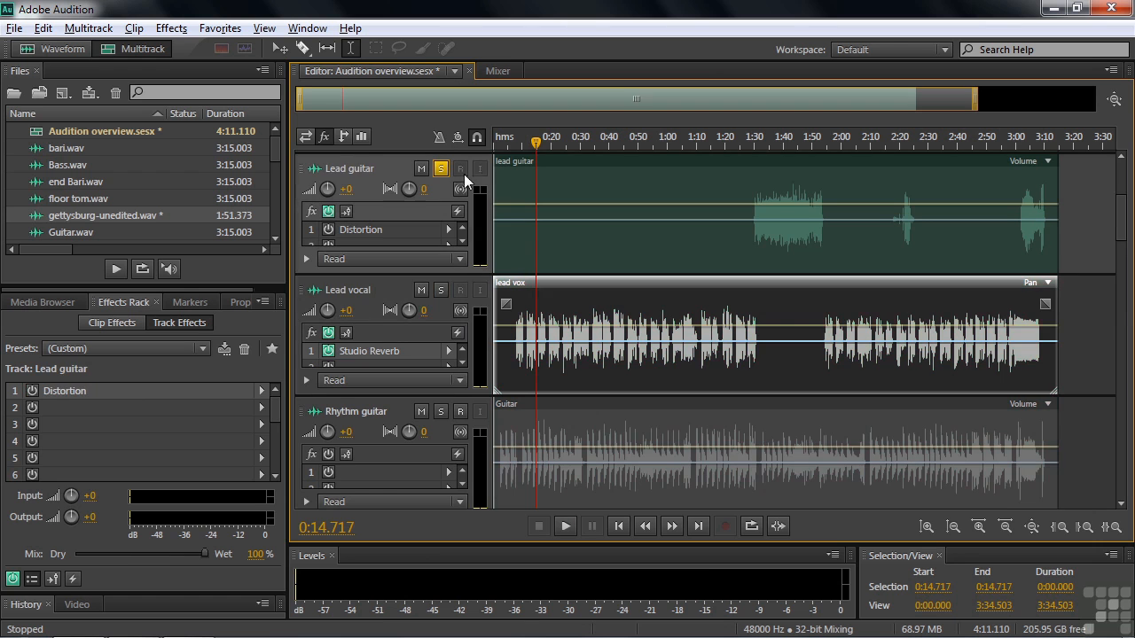
drag(539, 146, 756, 173)
key(space)
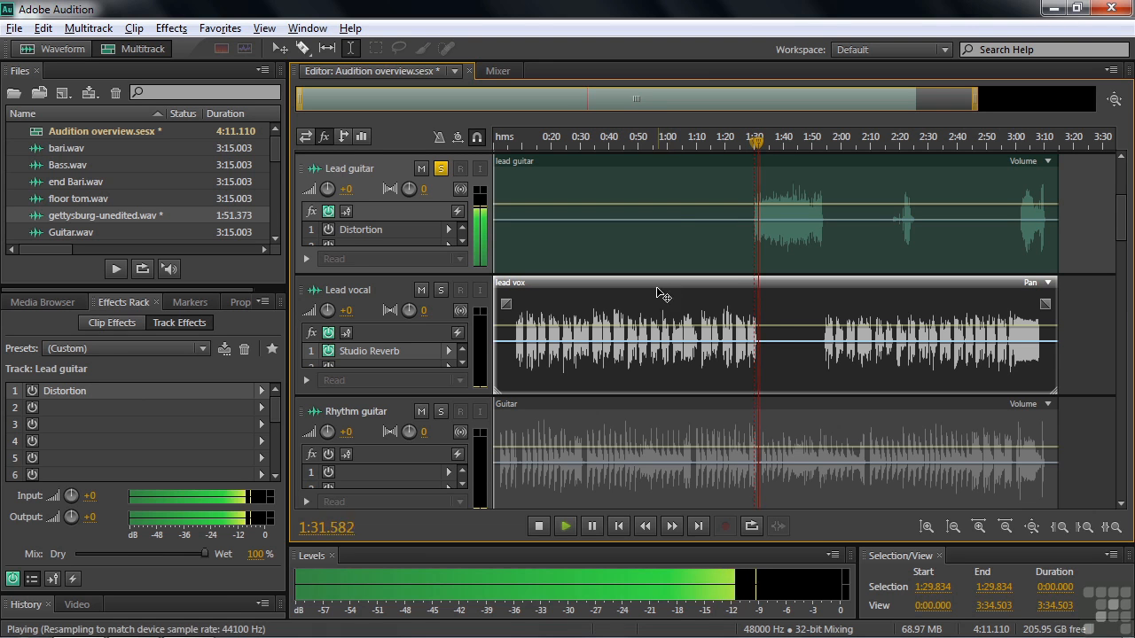
key(space)
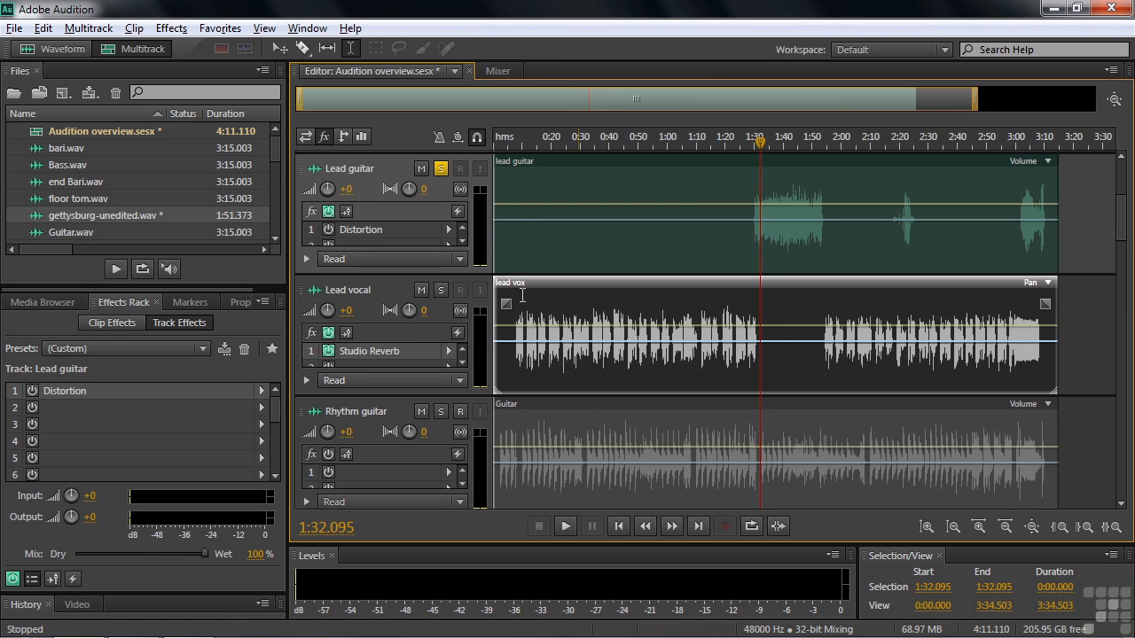
Step: Enable Distortion on the Lead guitar track, open its settings and start playback to hear the effect
click(329, 229)
double_click(351, 232)
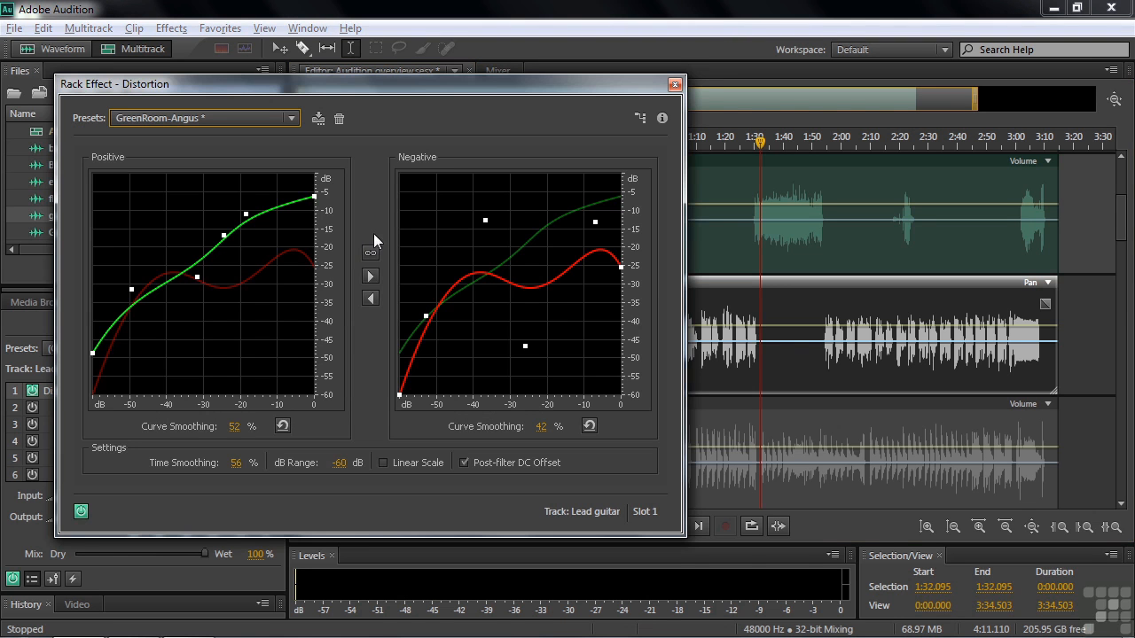
key(space)
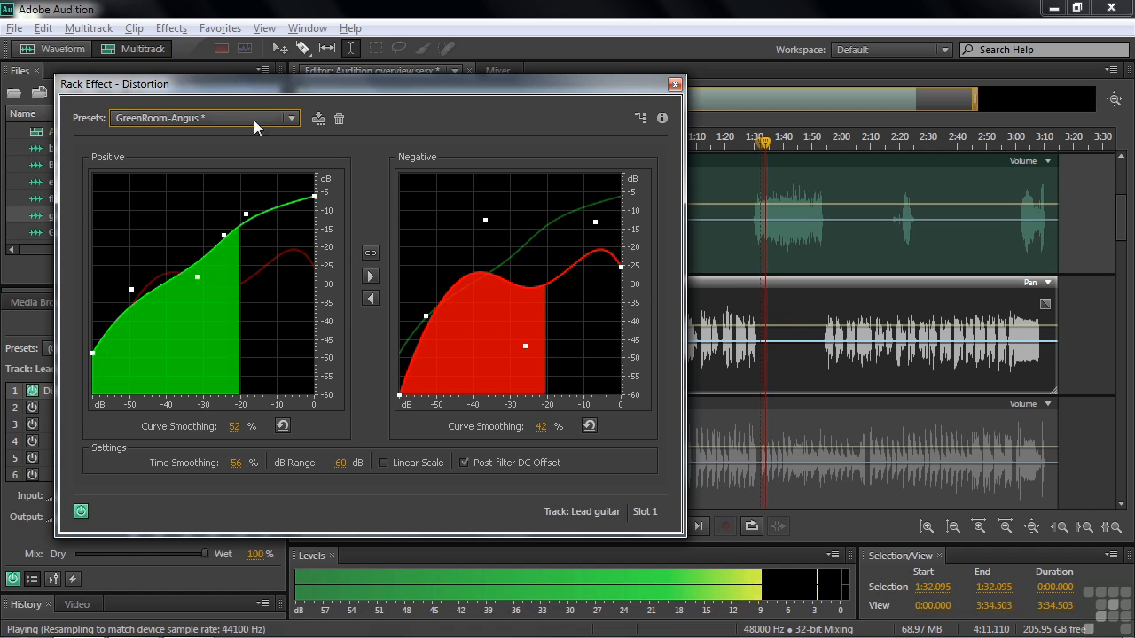
Step: Audition the Lead guitar's Distortion with the Tape Drive preset, switch it to Pick Skraper, and close the settings
click(291, 118)
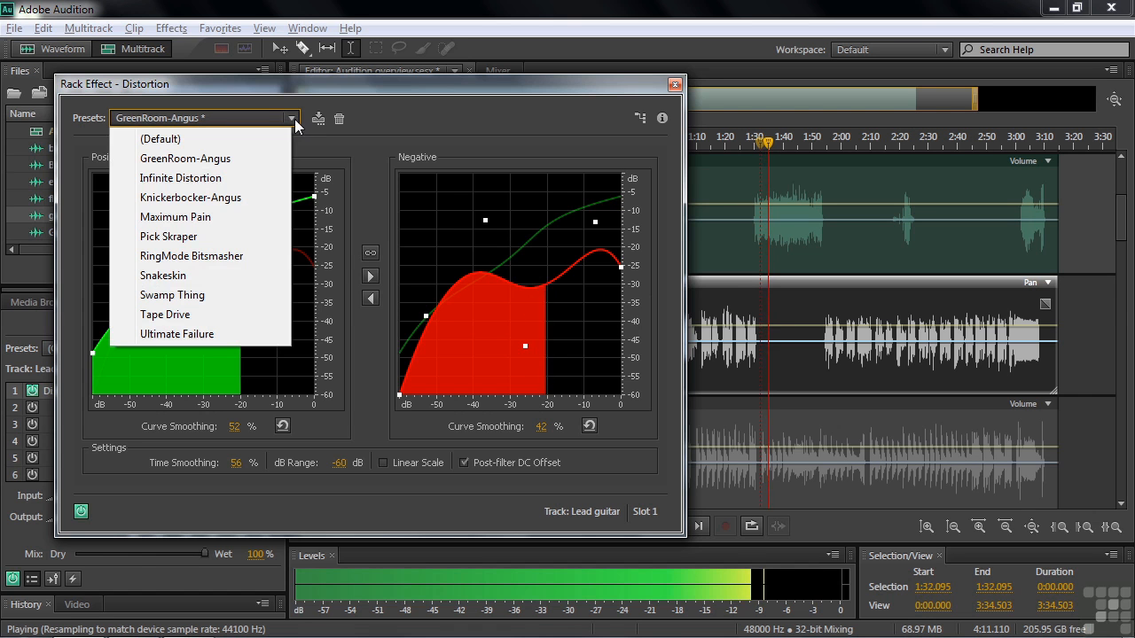
click(197, 315)
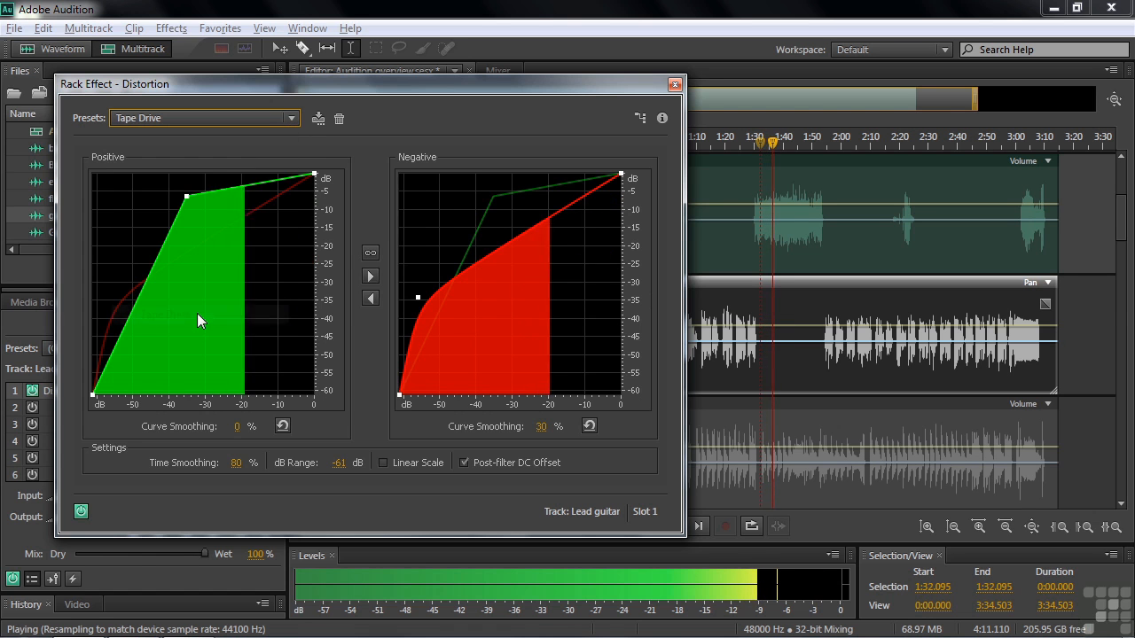
click(291, 118)
click(197, 239)
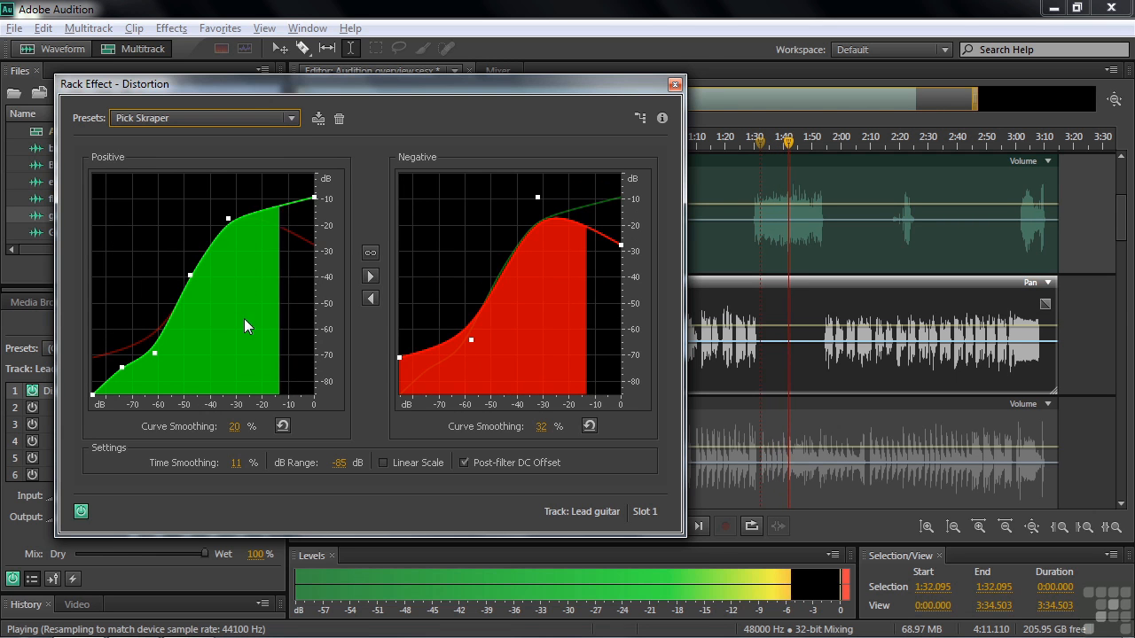
key(space)
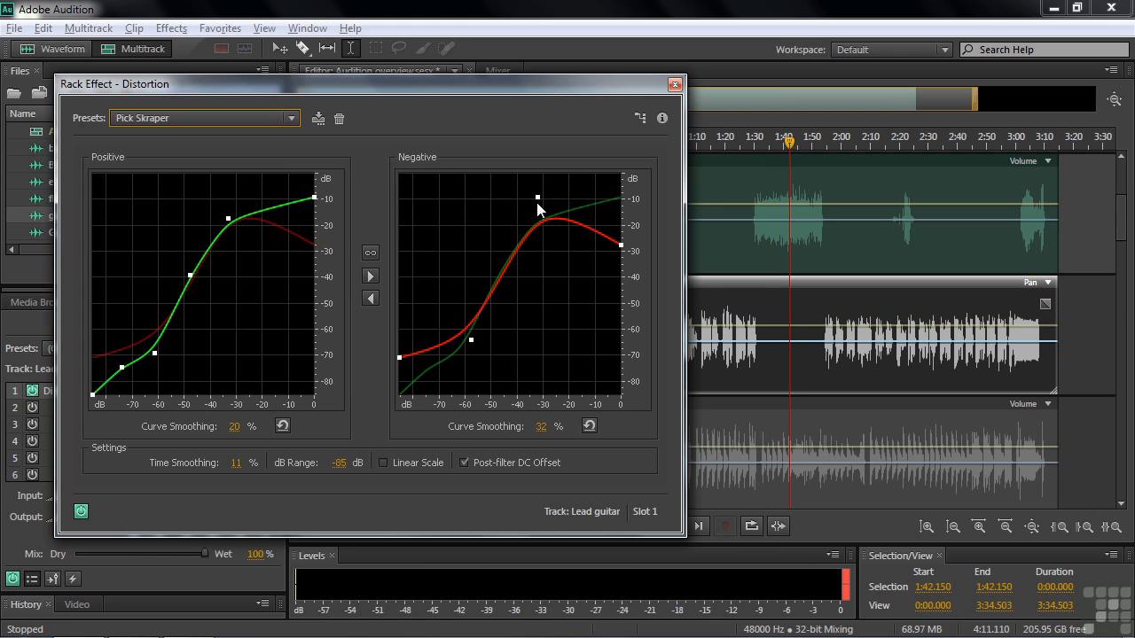
click(675, 84)
Step: Bypass the Lead guitar's Distortion and unsolo the track
click(326, 229)
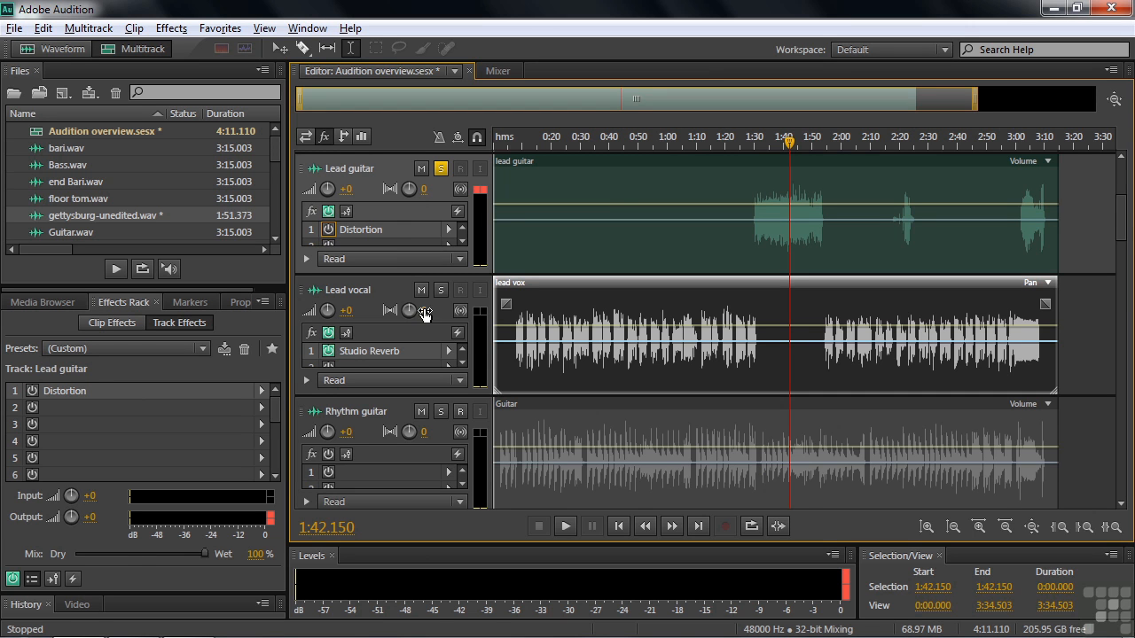
click(441, 168)
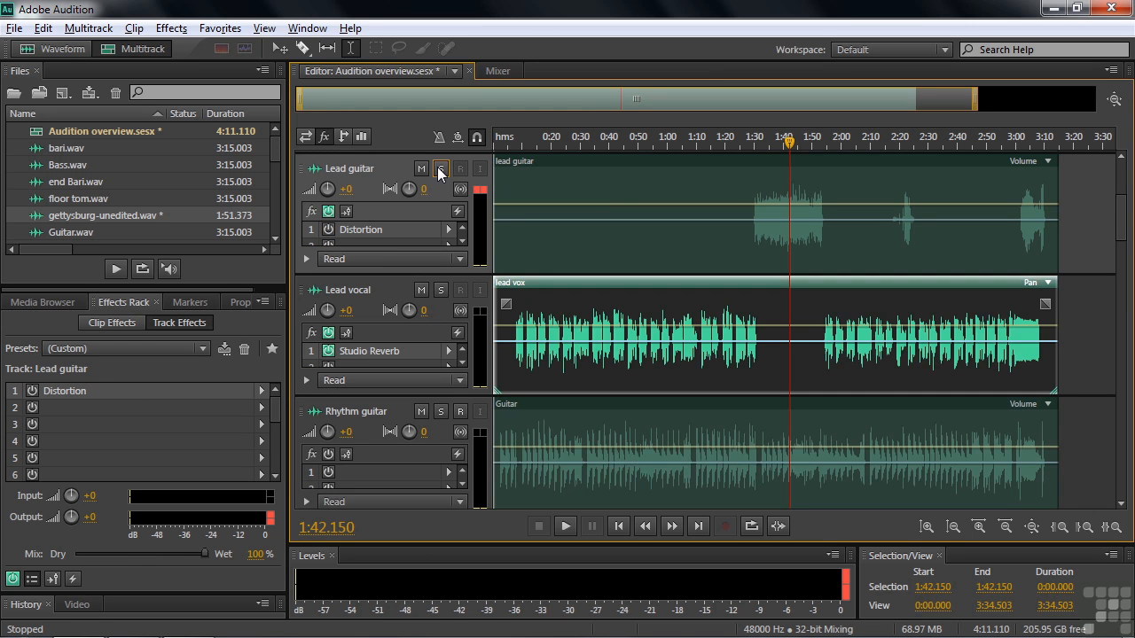
Step: Open lead vox.wav in the waveform editor and show its spectral pitch display
click(454, 71)
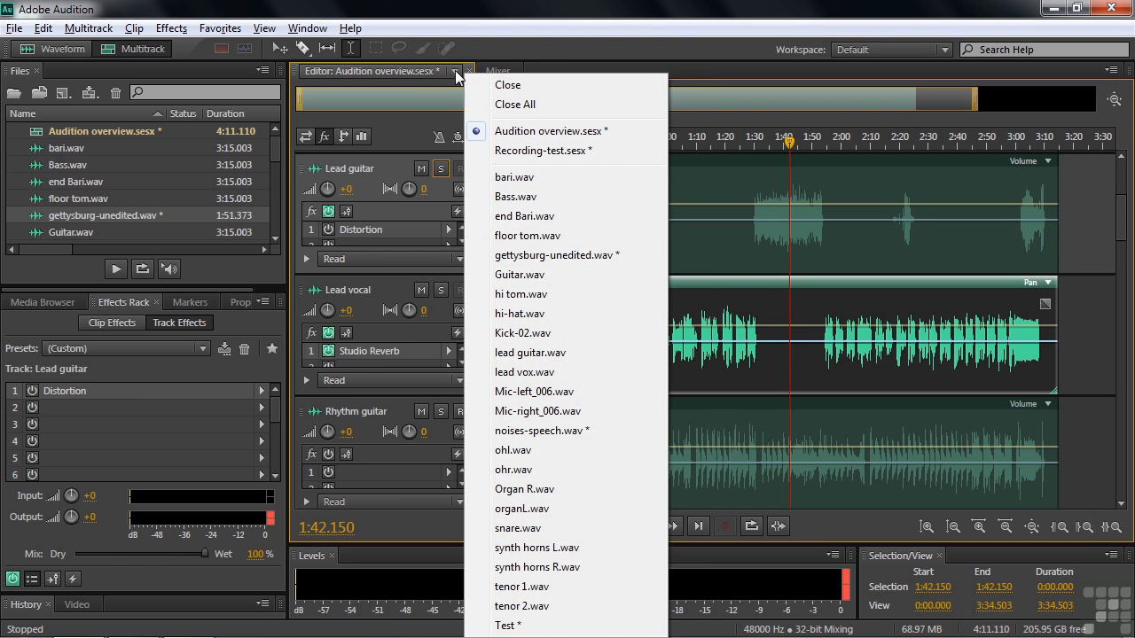
click(518, 371)
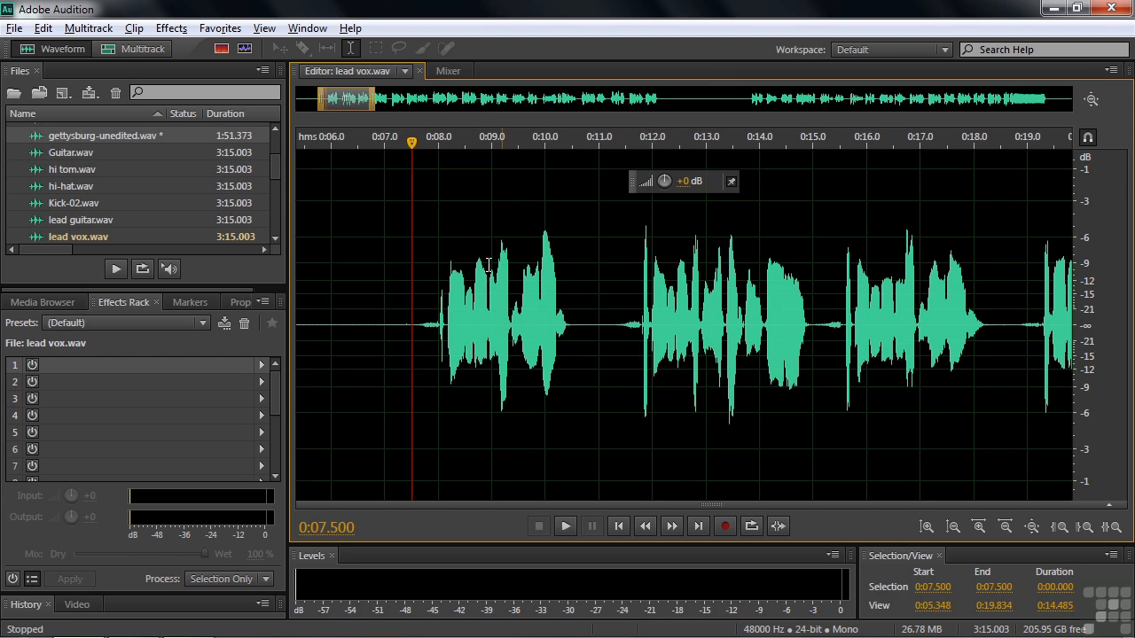
click(245, 49)
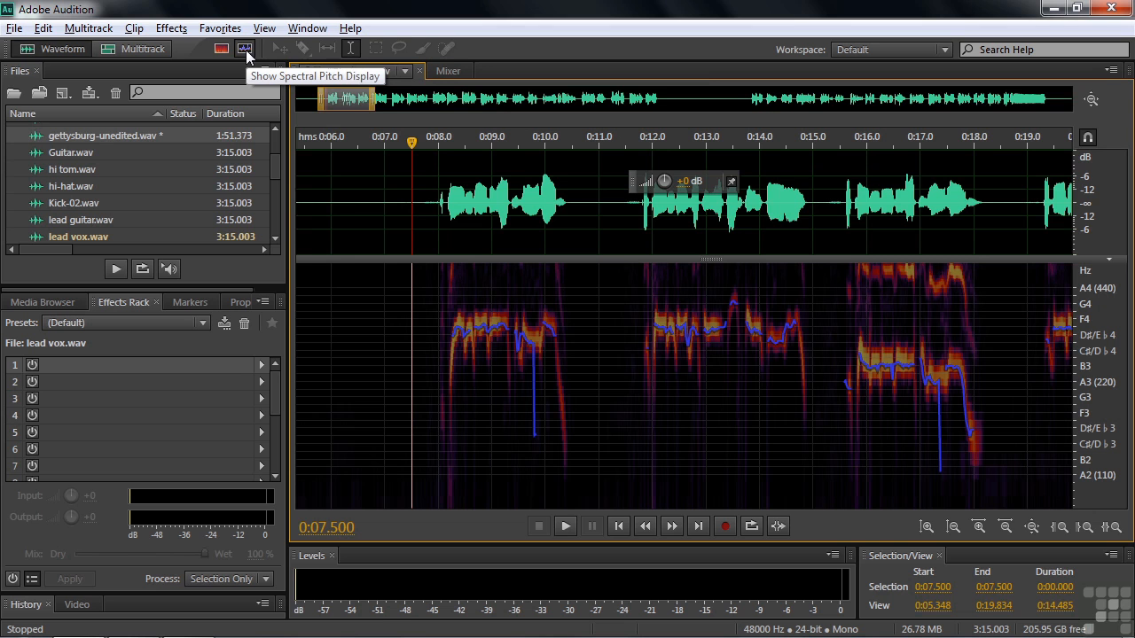
Step: Open Manual Pitch Correction for lead vox.wav, play the phrases with the pitch envelope active, and close the effect without applying it
click(168, 28)
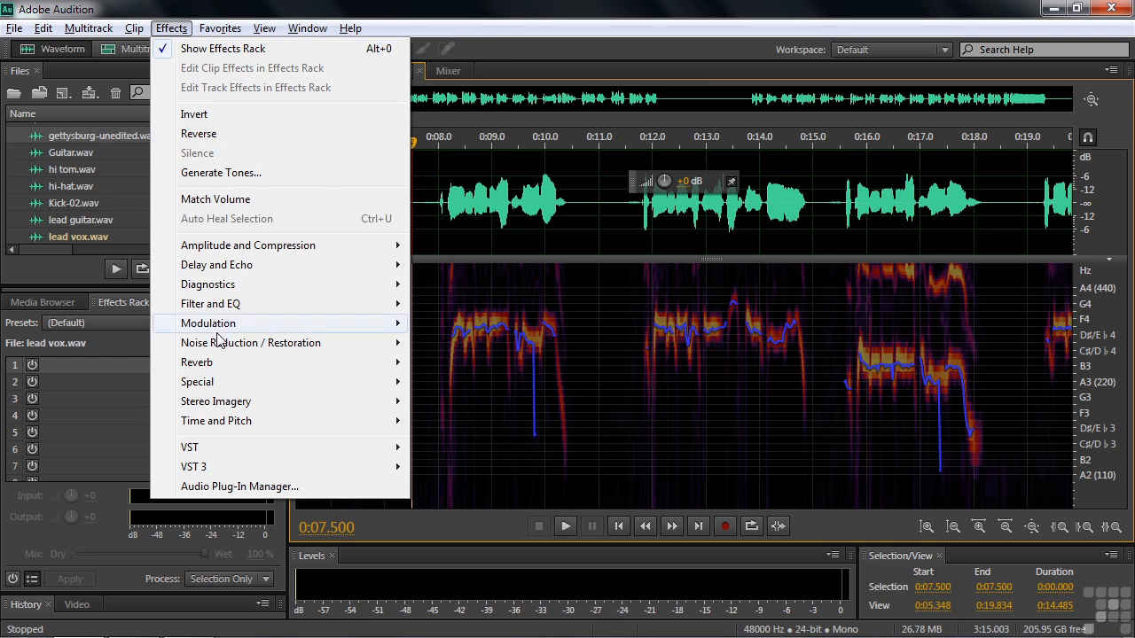
mouse_move(232, 422)
click(485, 441)
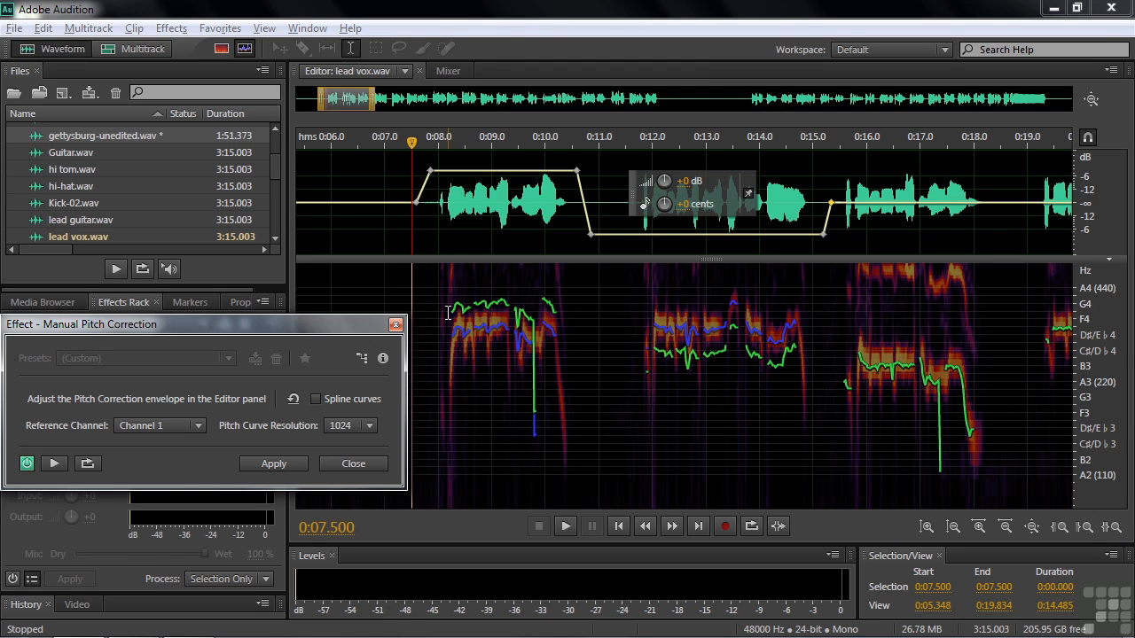
key(space)
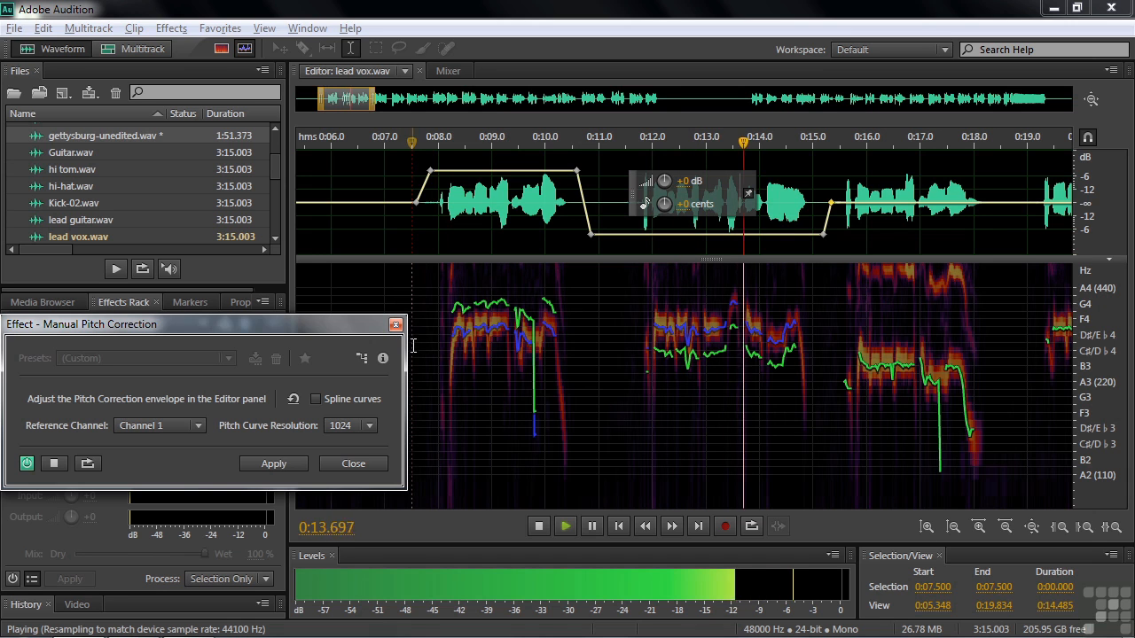
key(space)
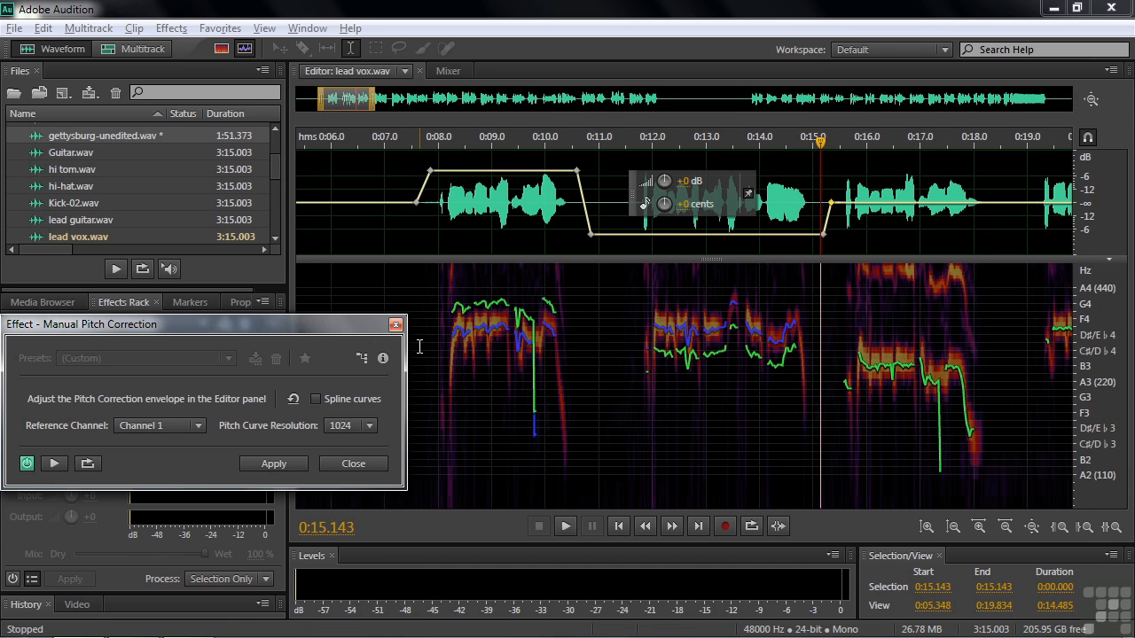
drag(374, 327, 385, 184)
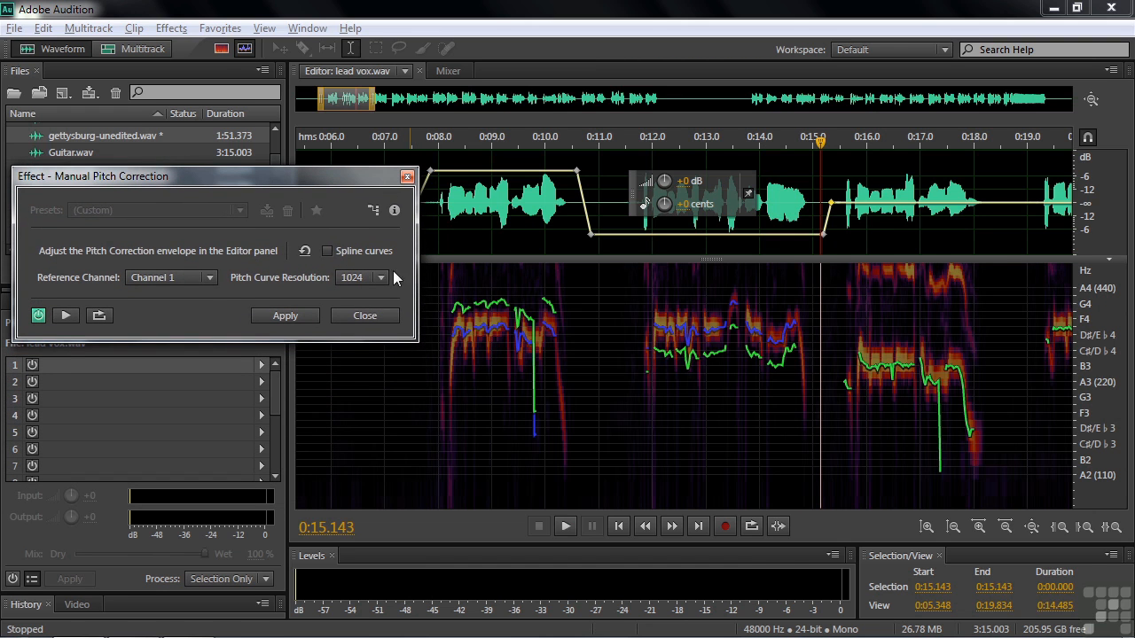
click(382, 318)
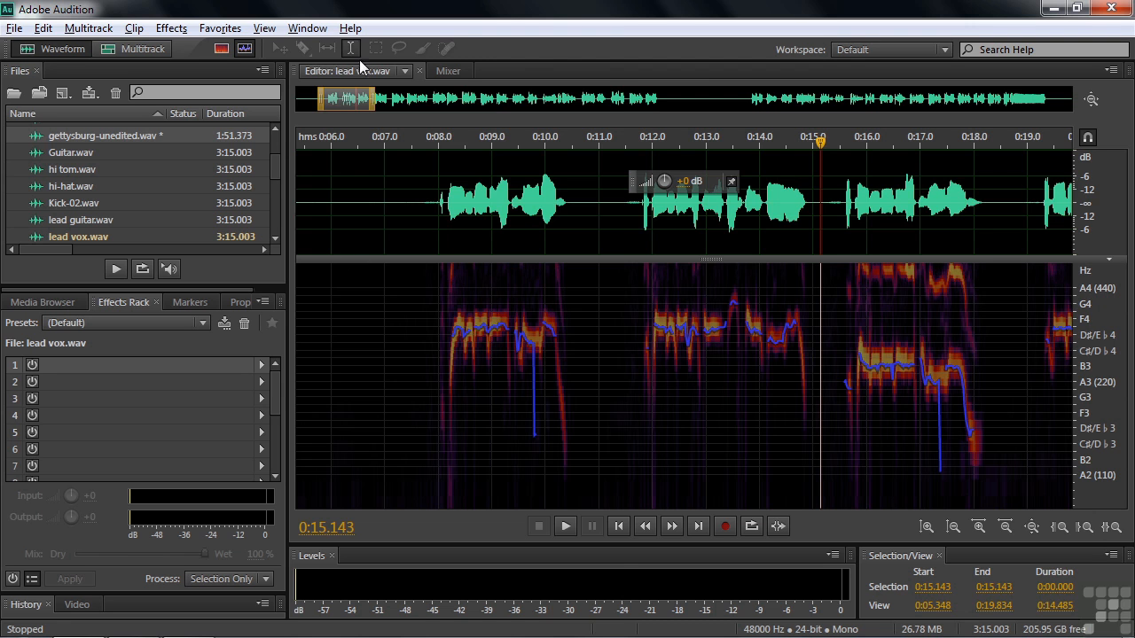
Step: Open noises-speech.wav in the waveform editor and show its spectral frequency display
click(404, 72)
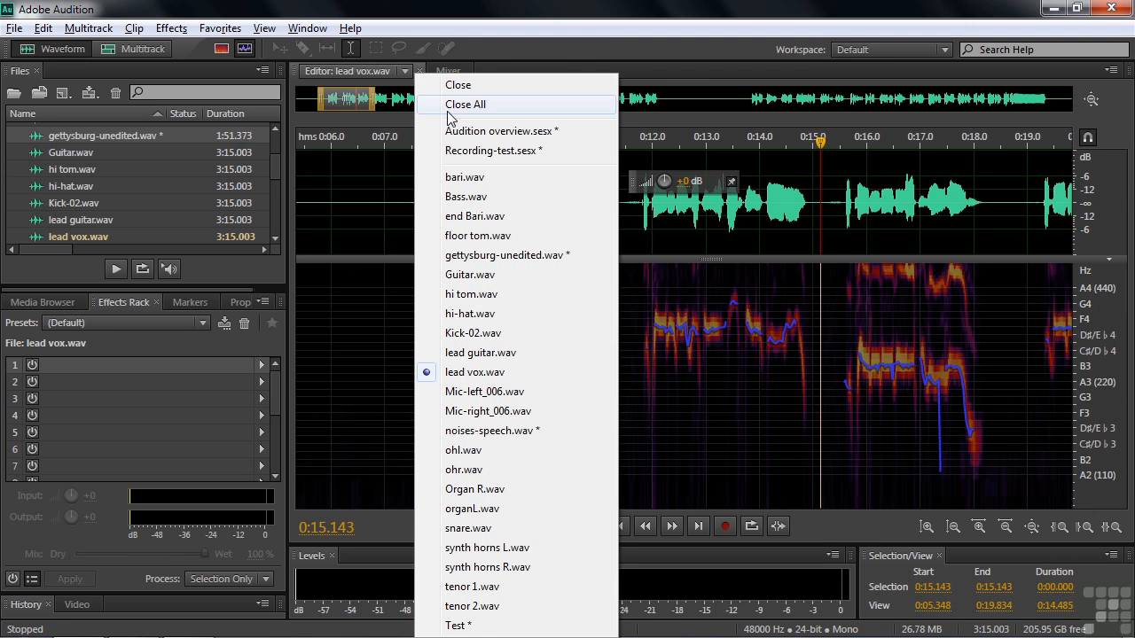
click(503, 431)
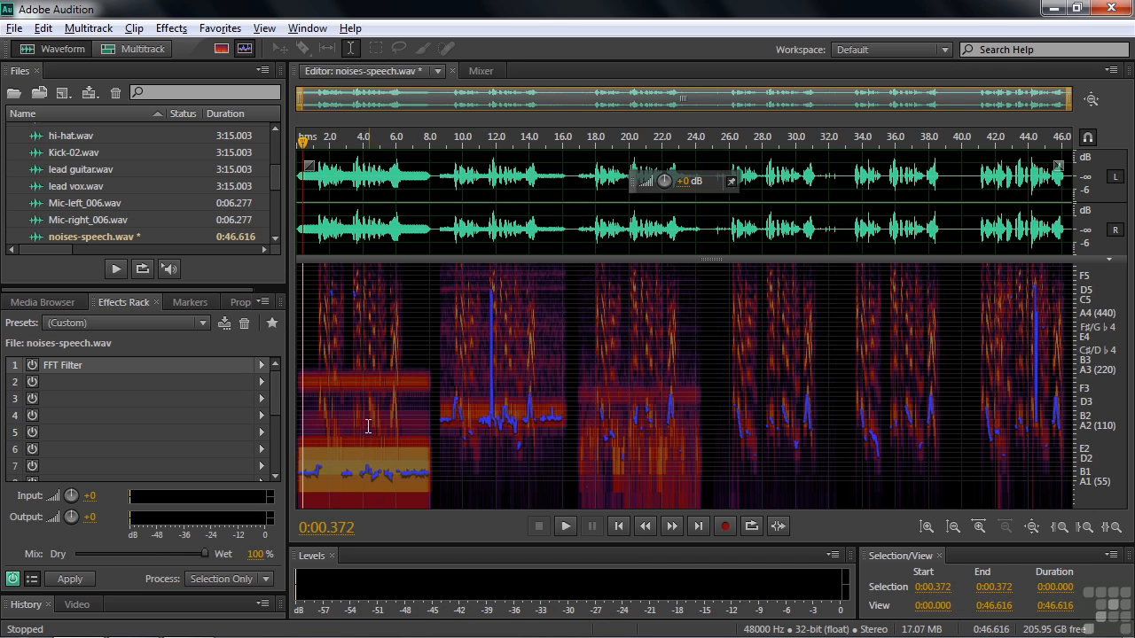
click(221, 49)
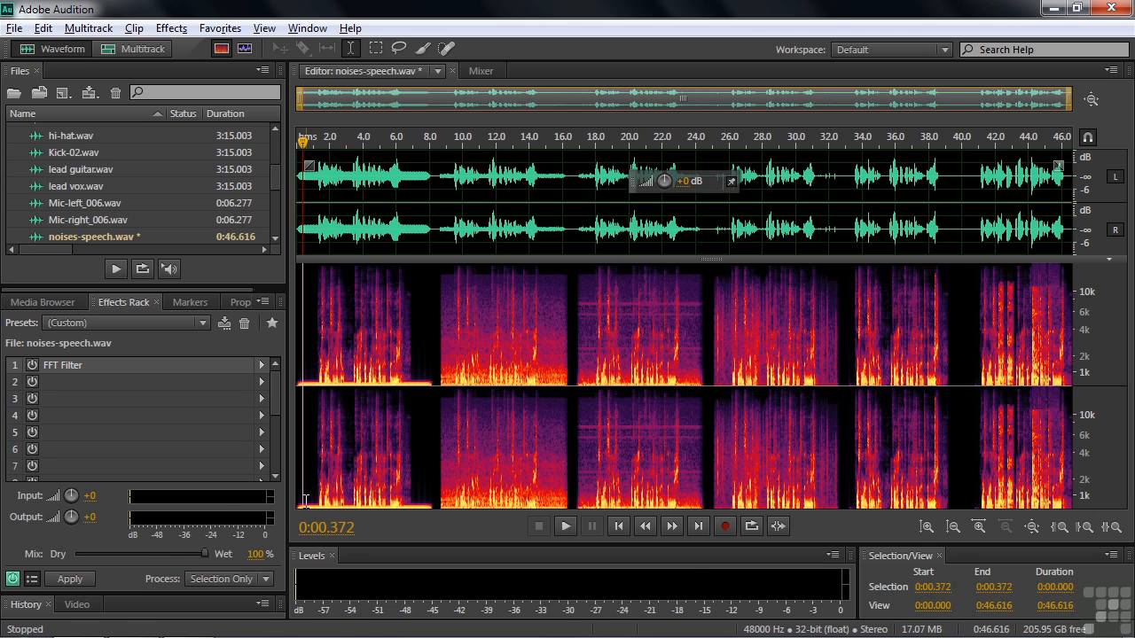
Step: Listen to the opening of noises-speech.wav, enable the FFT Filter in the rack, and replay the opening from the start
key(space)
key(space)
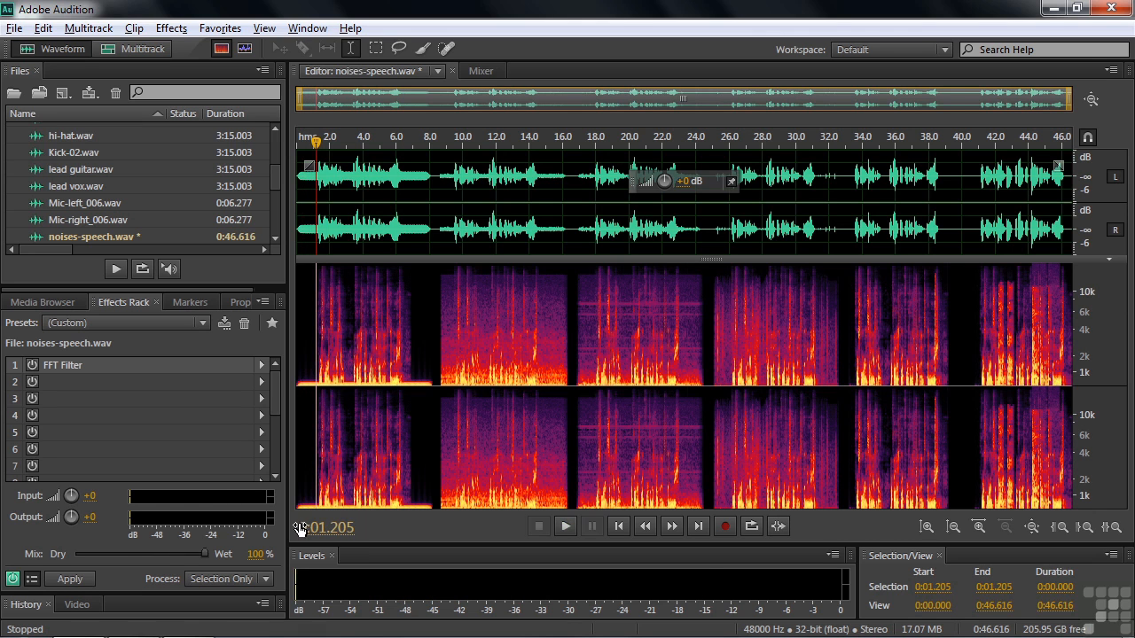
click(33, 365)
click(299, 142)
key(space)
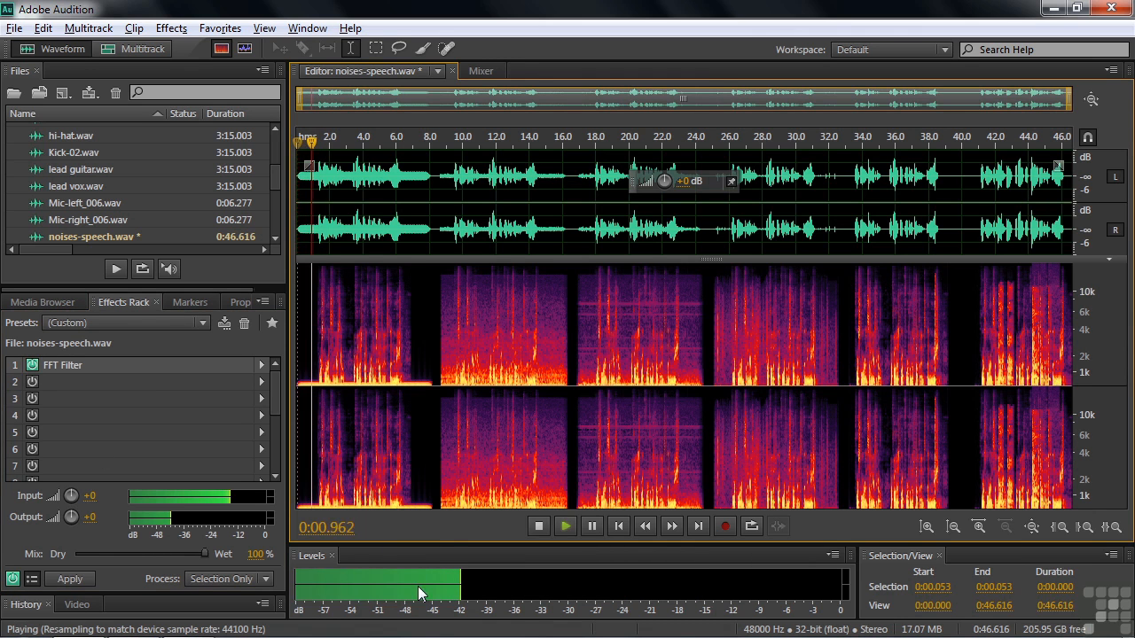
key(space)
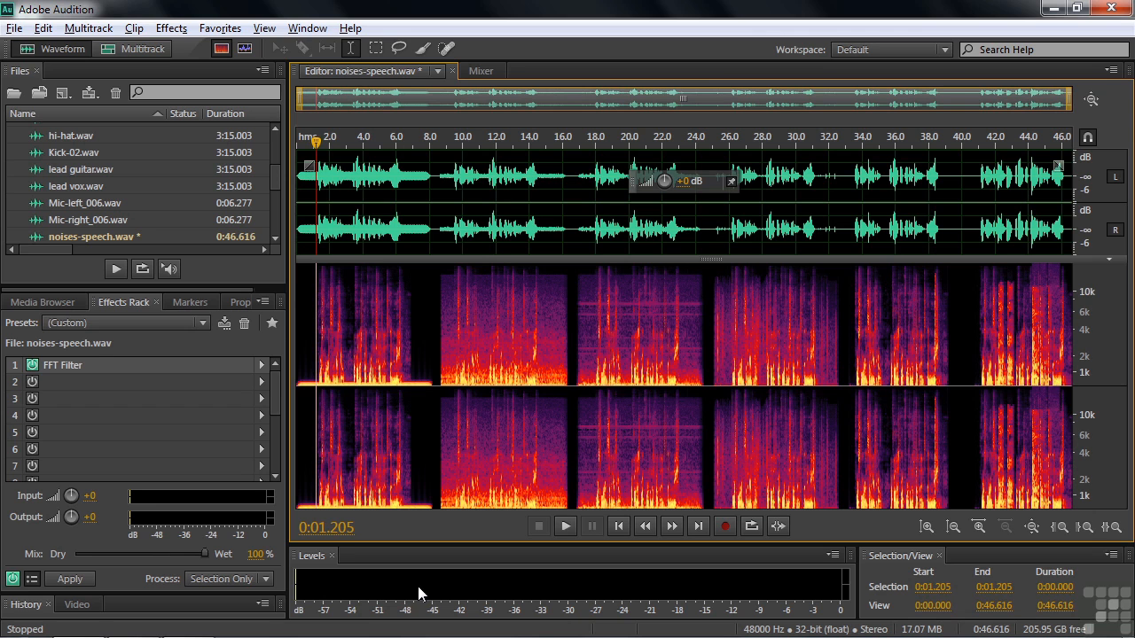
Step: Play the third noisy section of noises-speech.wav from about 0:17
click(580, 427)
click(578, 438)
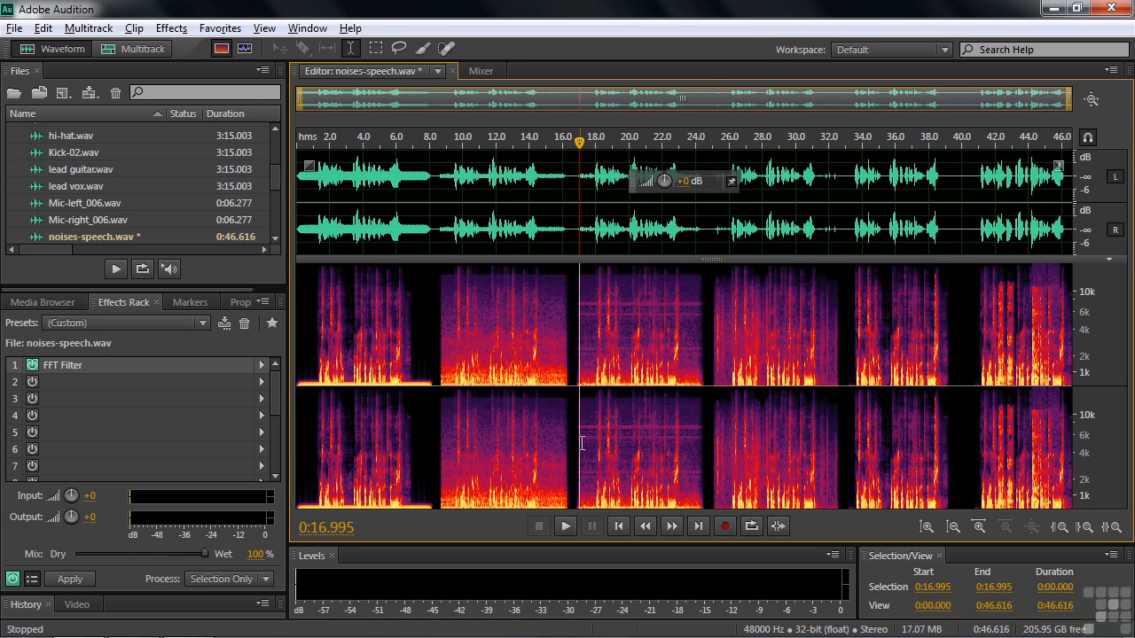
click(566, 526)
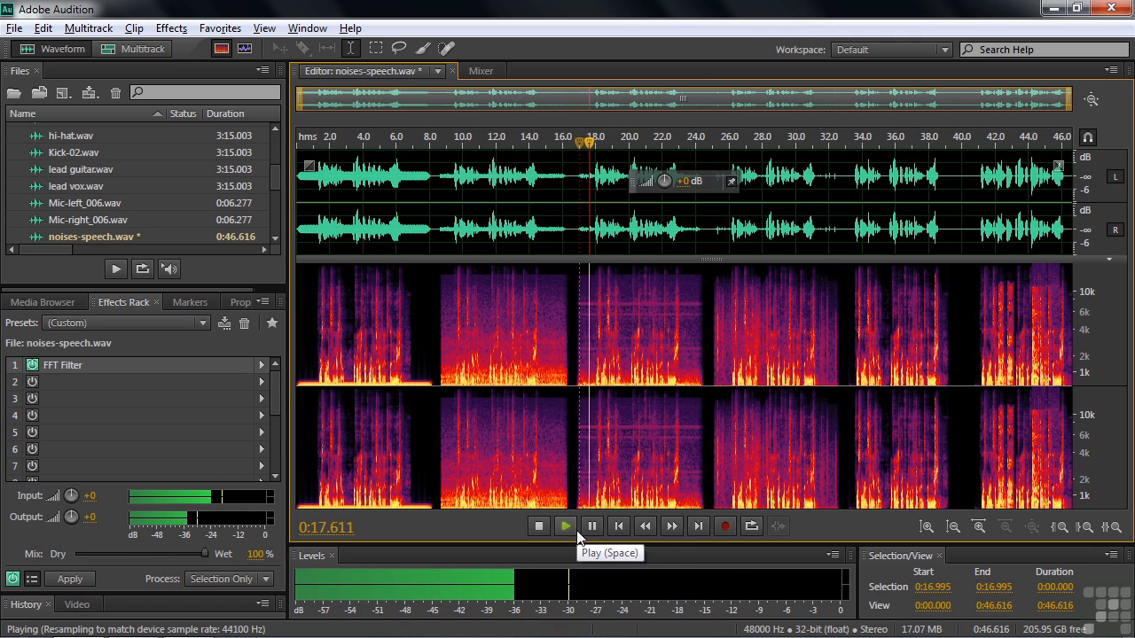
click(539, 527)
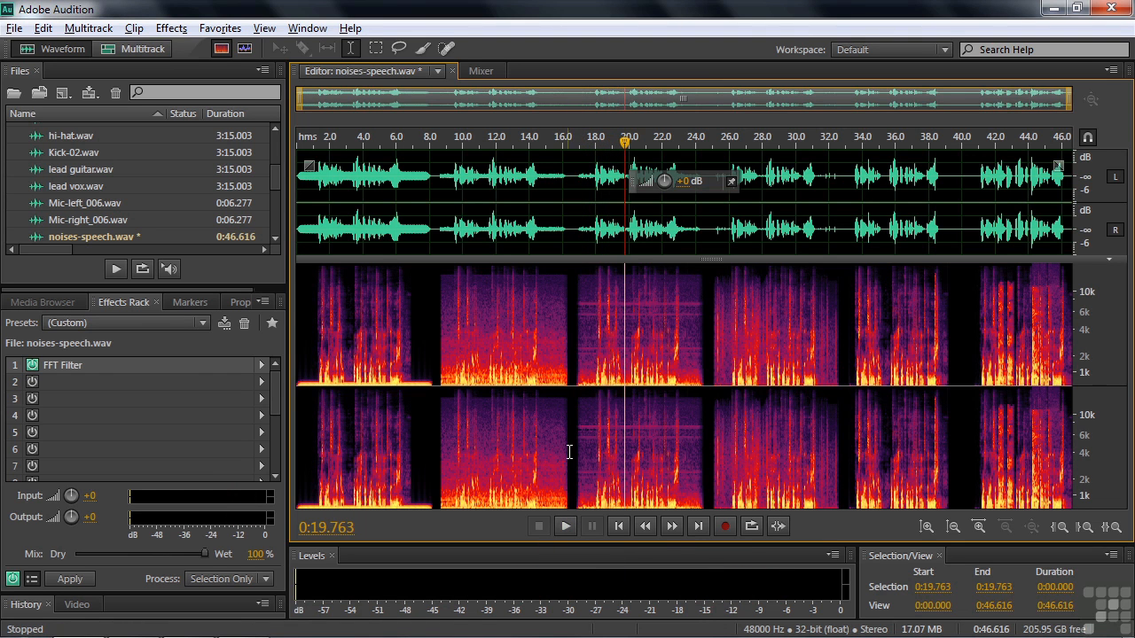
Step: Select the section from about 0:16.8 to 0:24.6, preview Noise Reduction (process) on it, and close the effect without applying it
drag(576, 449, 706, 460)
click(171, 27)
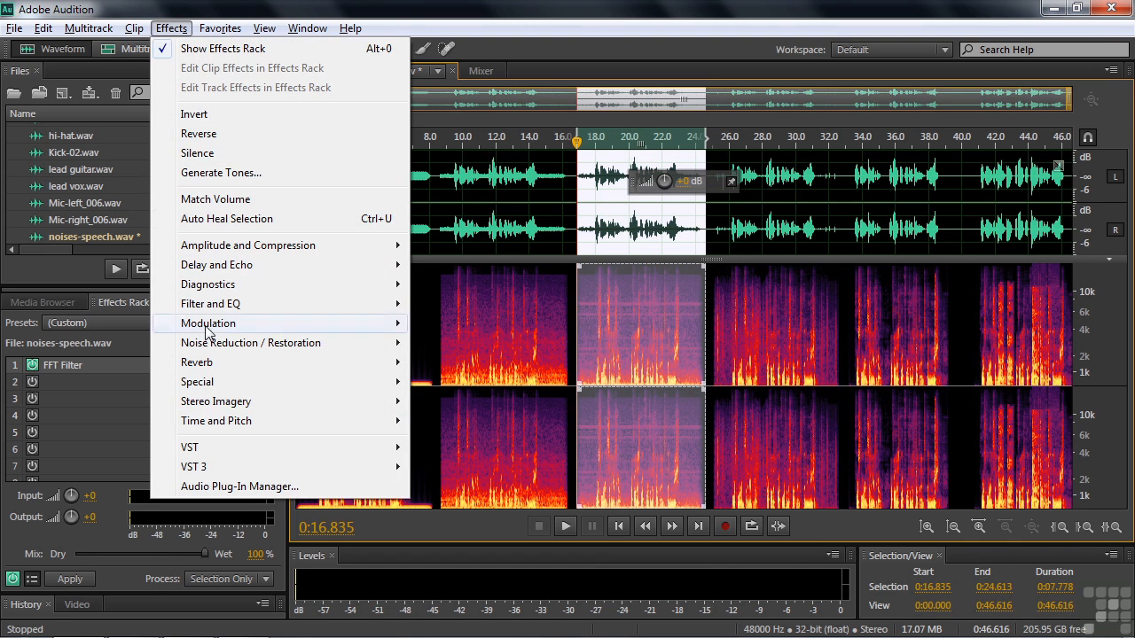
mouse_move(228, 352)
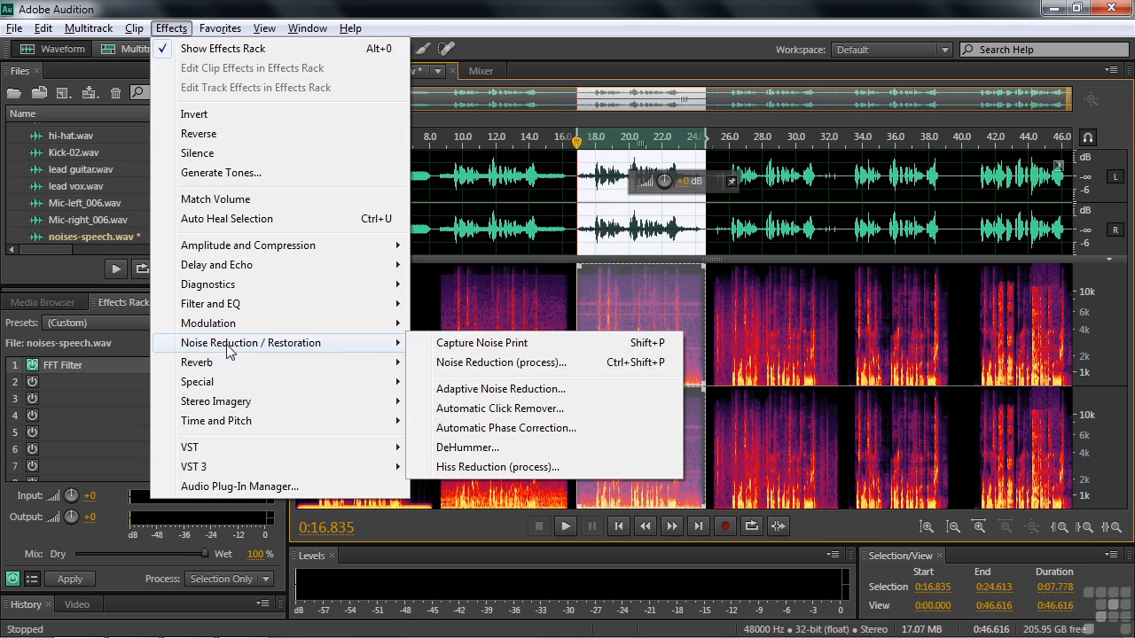
click(513, 360)
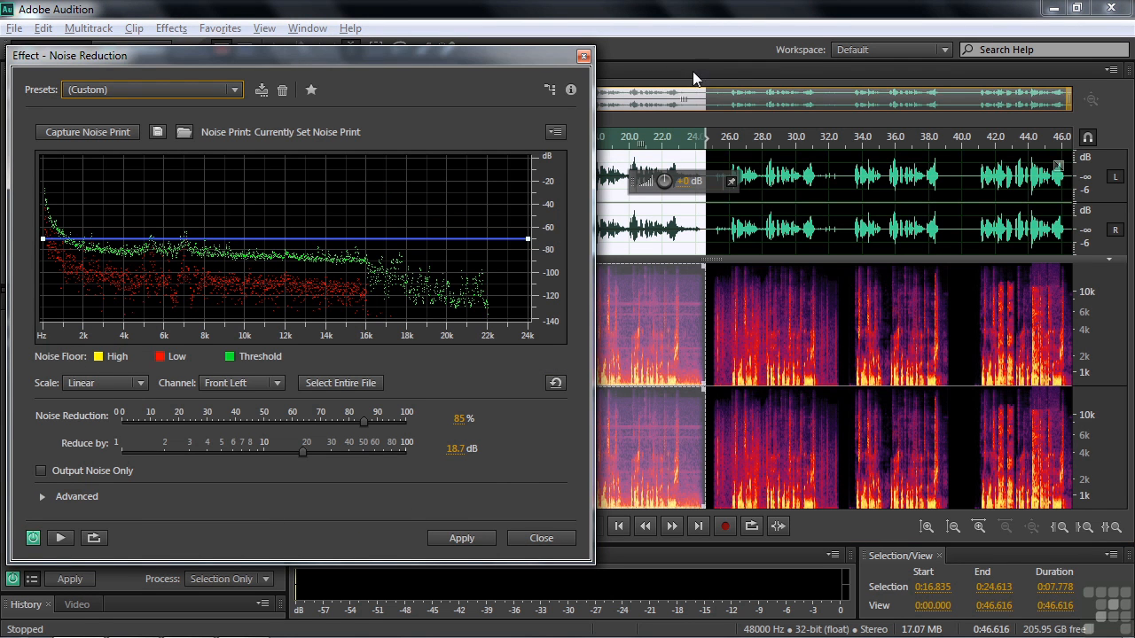
click(60, 539)
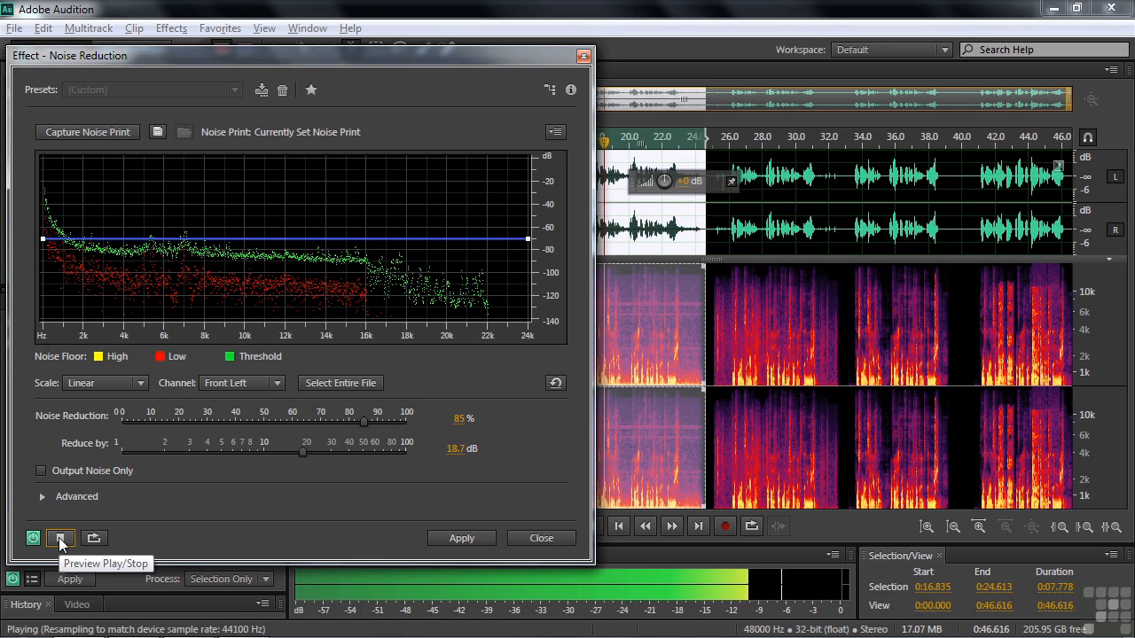
click(60, 539)
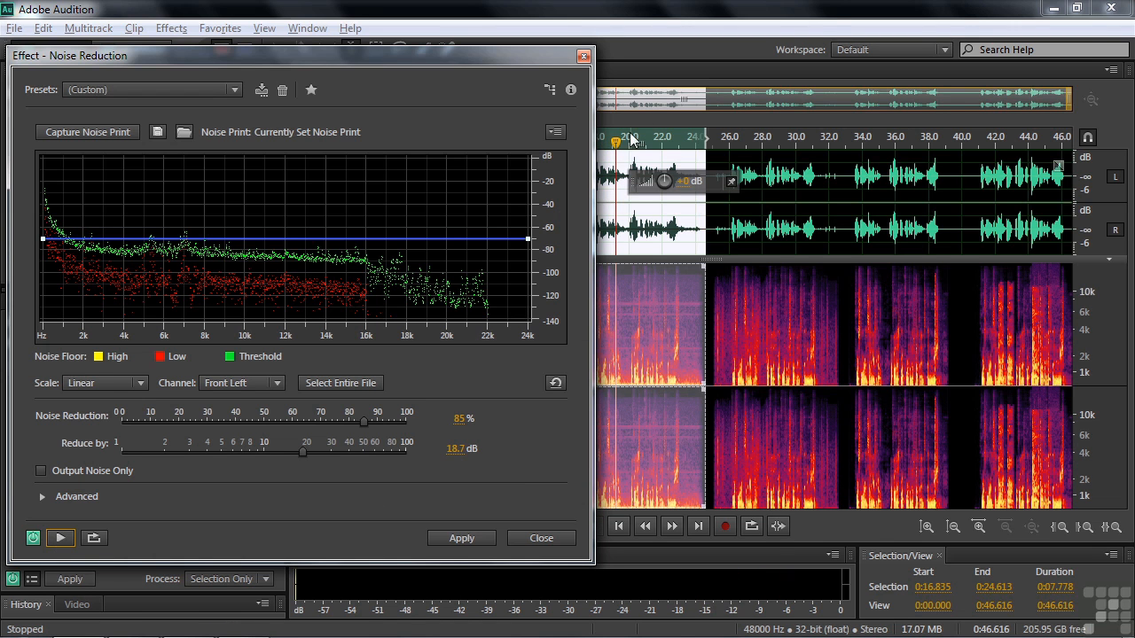
click(583, 55)
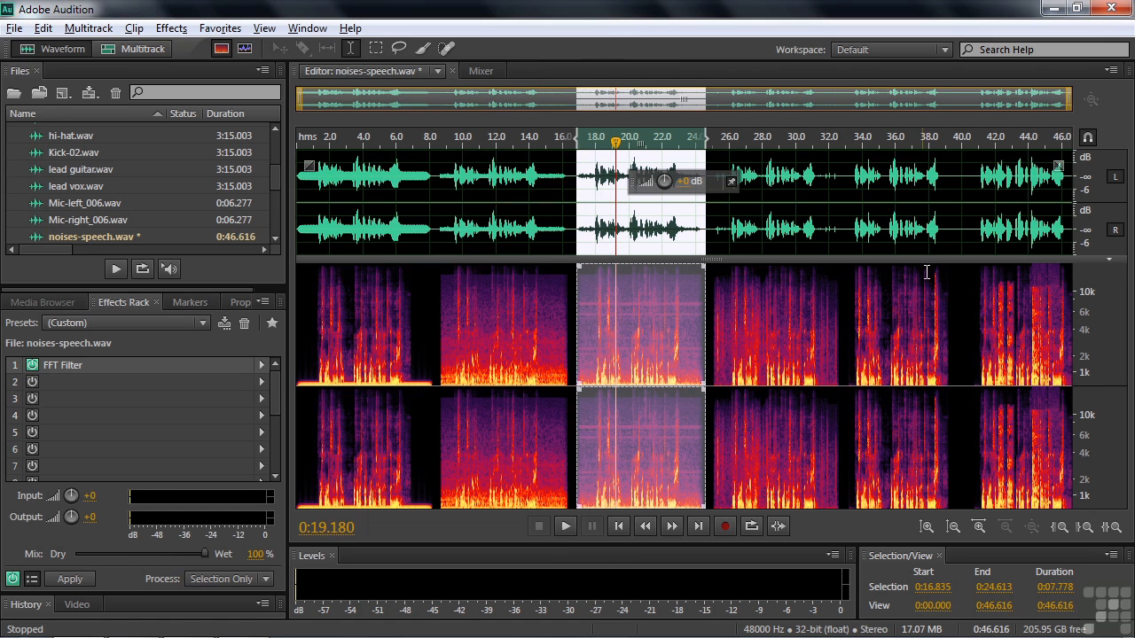
Step: Play the speech around 0:36 repeatedly to hear the short noise in the fifth section
click(883, 349)
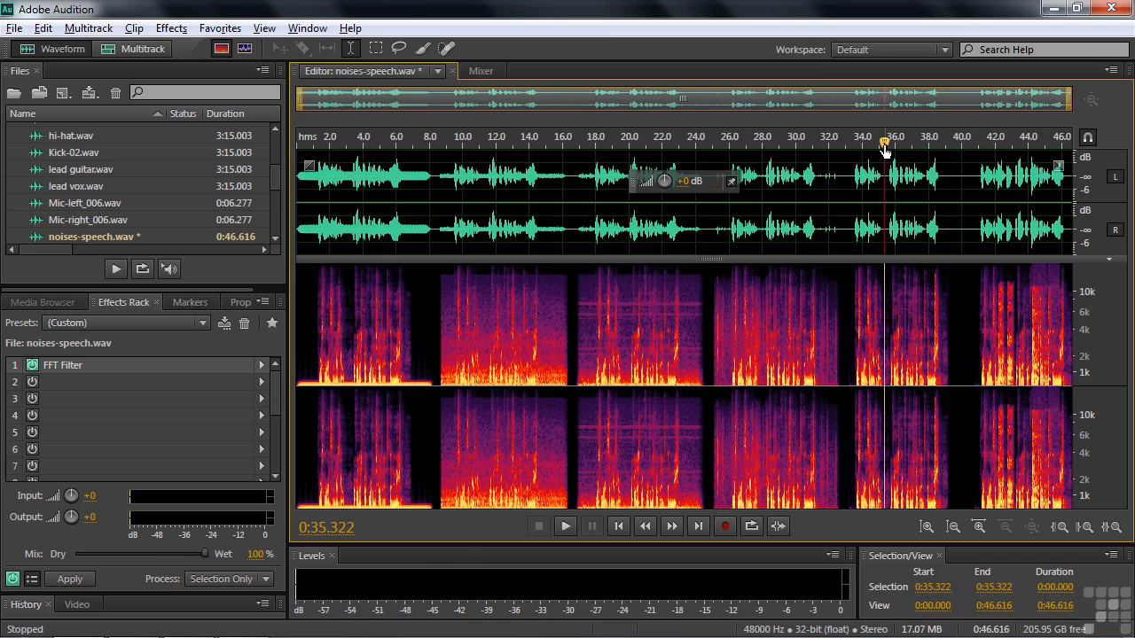
drag(885, 141, 891, 146)
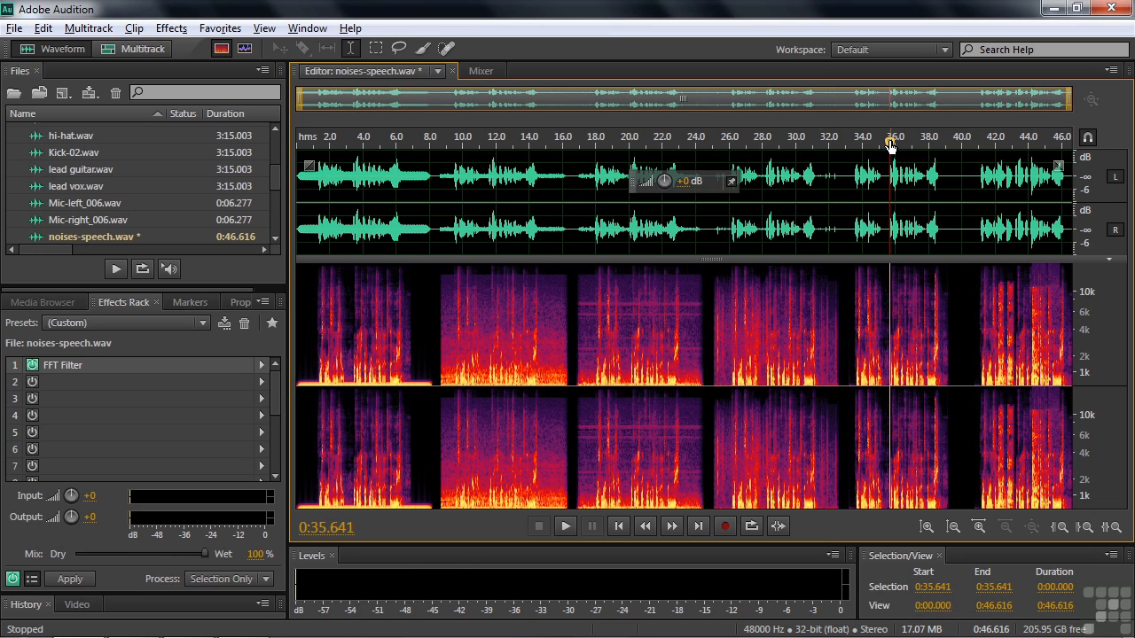
key(space)
key(space)
click(886, 346)
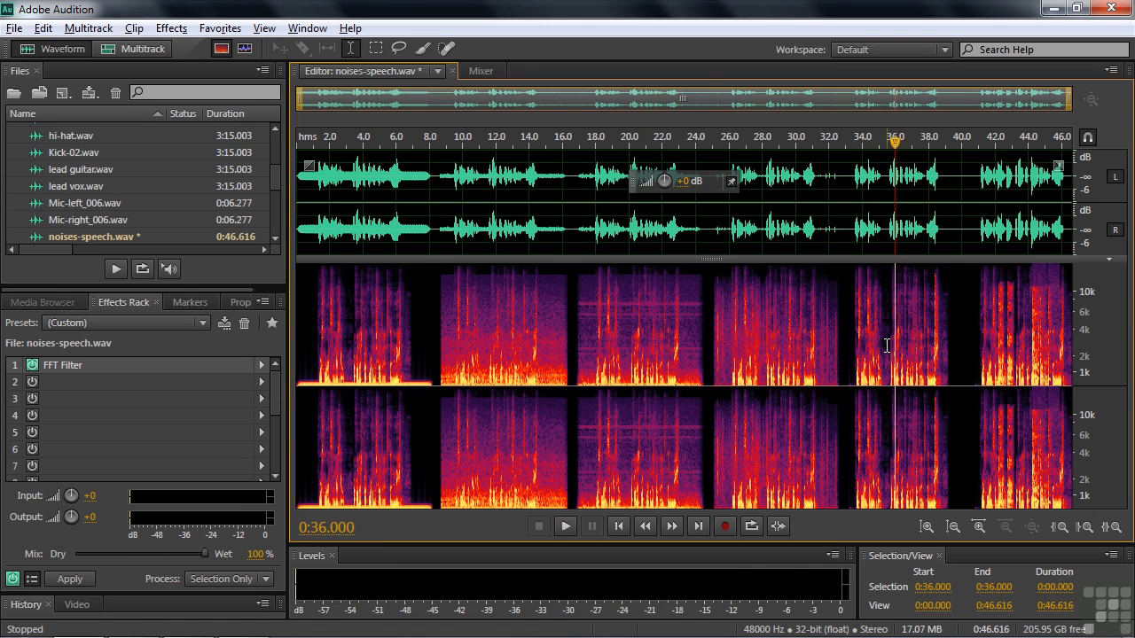
key(space)
key(space)
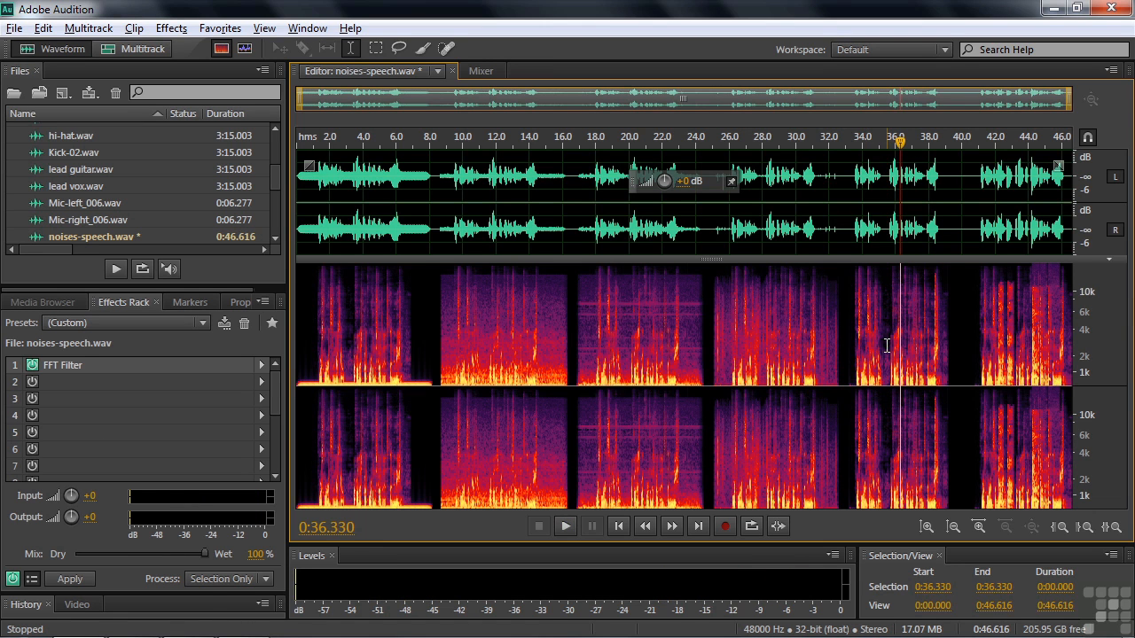
Step: Zoom in on the passage from about 0:35.3 to 0:37.1 and play it
drag(885, 146, 913, 155)
click(474, 356)
key(space)
key(space)
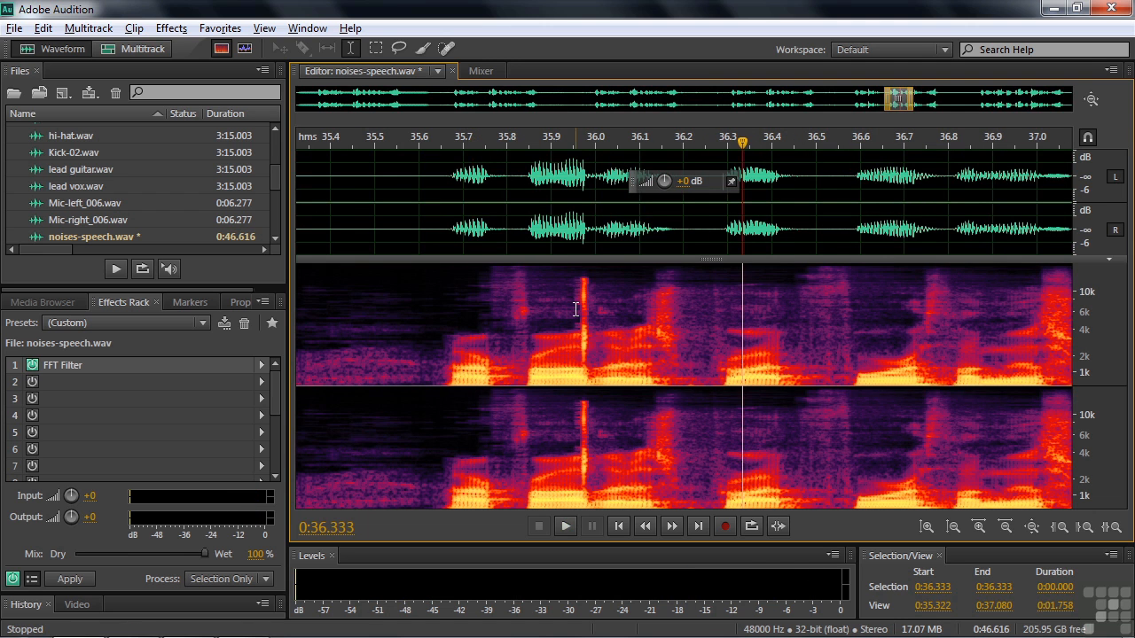
Step: Select the vertical noise spike from about 0:35.946 to 0:36.000 and repair it with Auto Heal Selection
click(572, 310)
drag(572, 309, 591, 309)
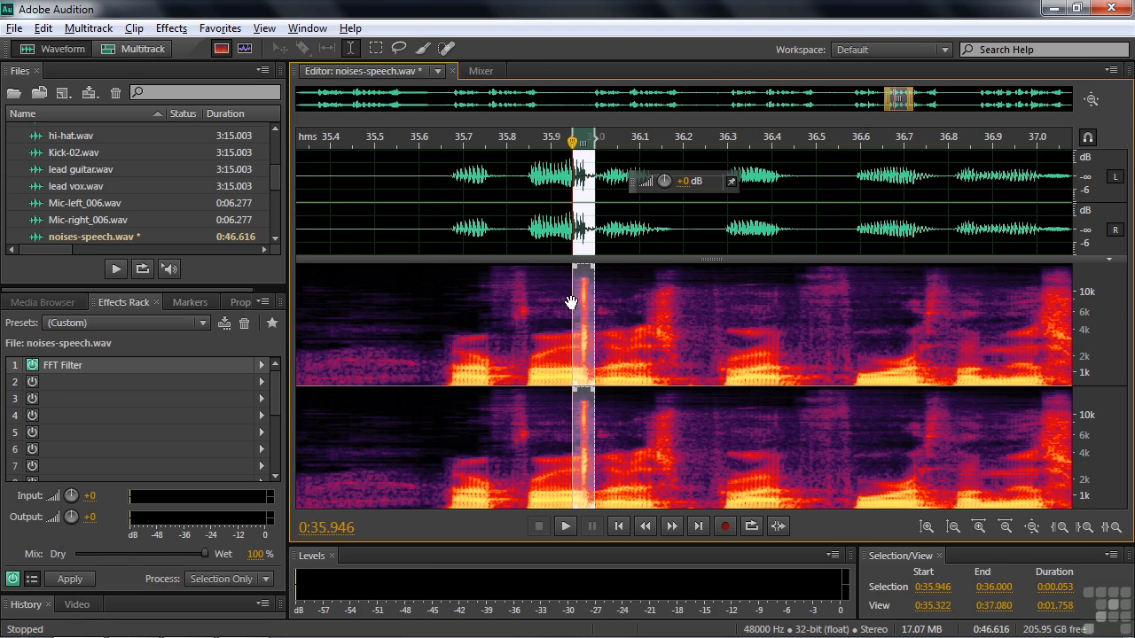
click(171, 27)
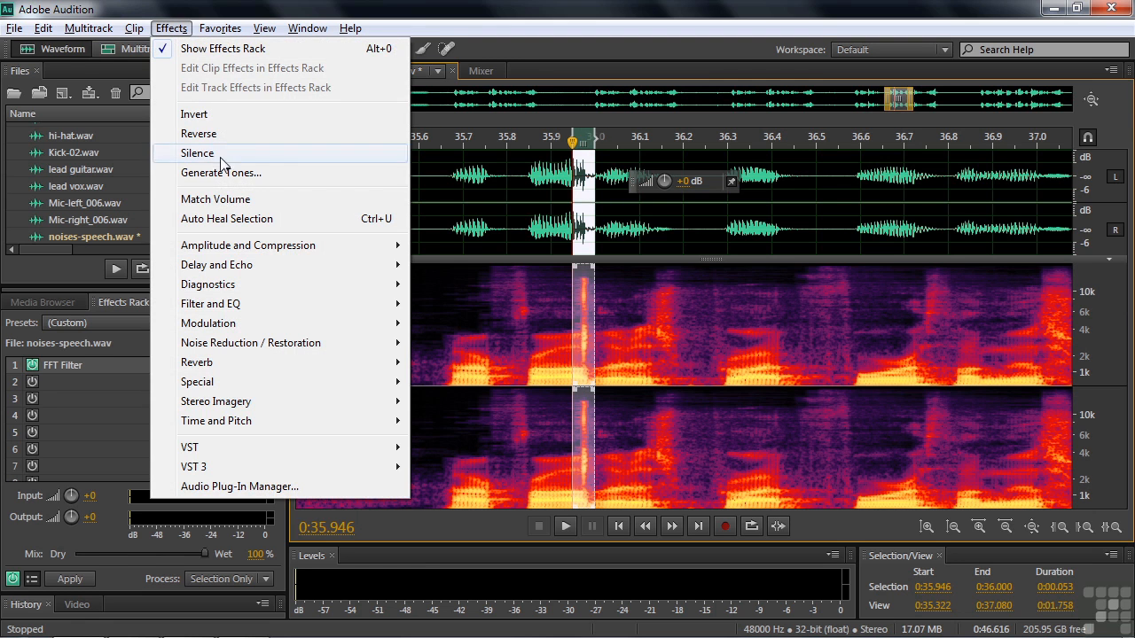
click(226, 219)
Step: Play the healed passage from about 0:35.7, and undo and redo the Auto Heal to compare the spectrum
click(454, 324)
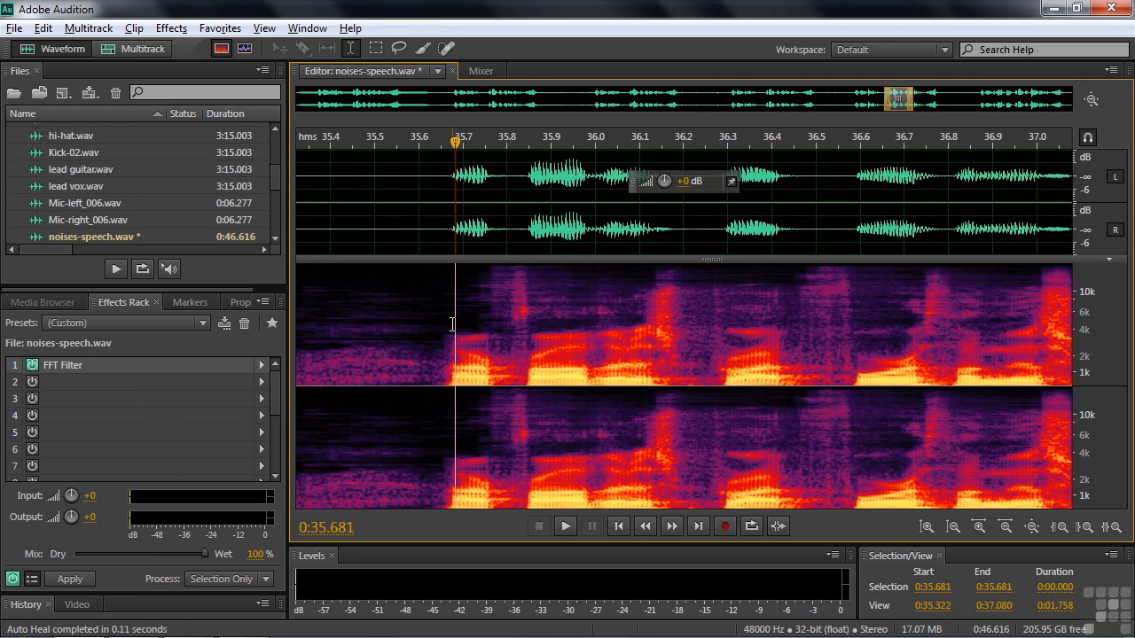
key(space)
key(space)
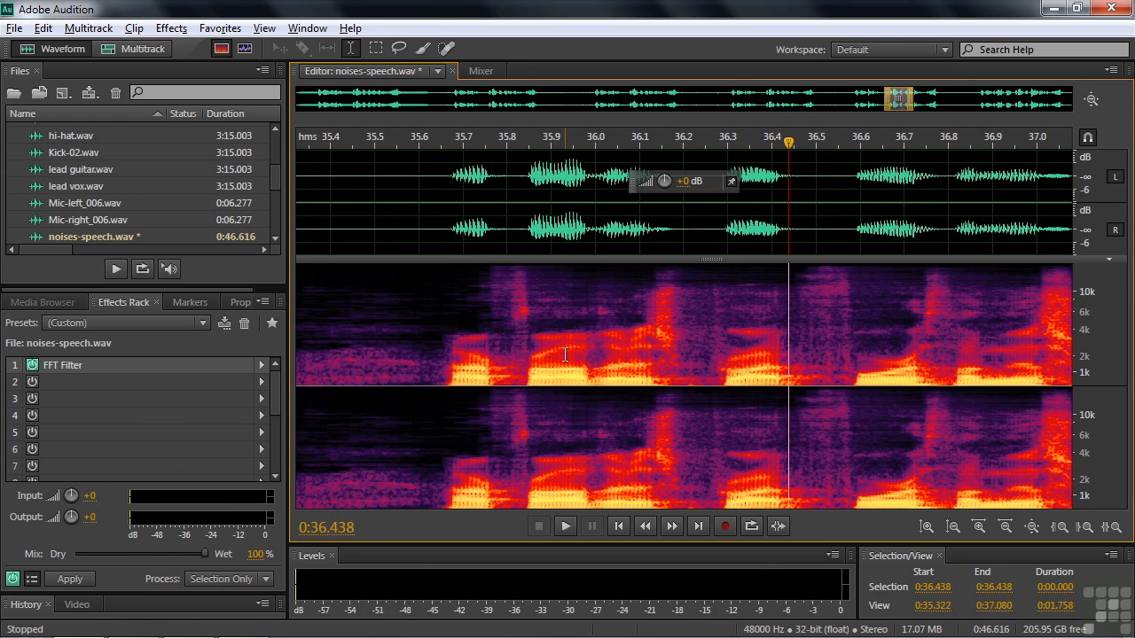
key(ctrl+z)
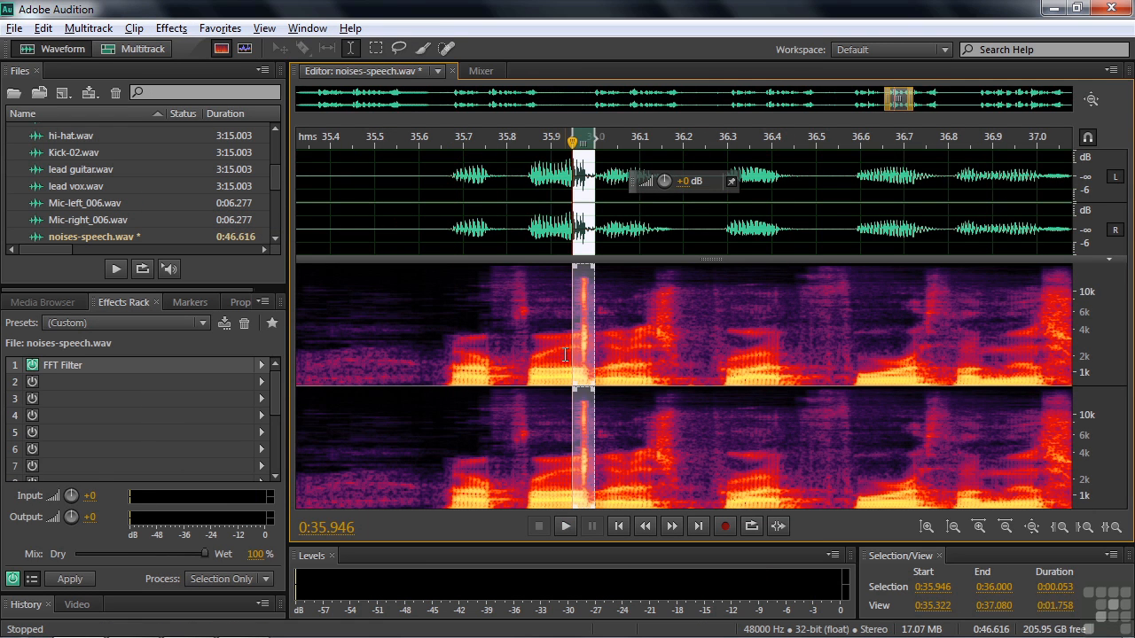
key(ctrl+shift+z)
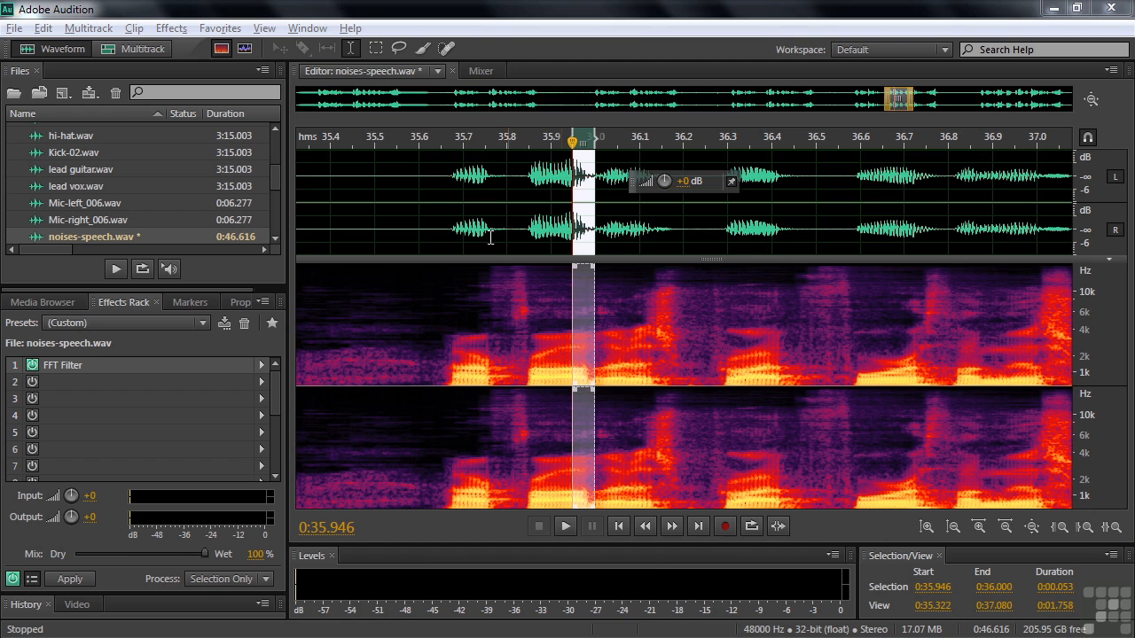
Step: Switch the editor to the Audition overview.sesx multitrack session and show the Lead vocal and Rhythm guitar tracks
click(437, 70)
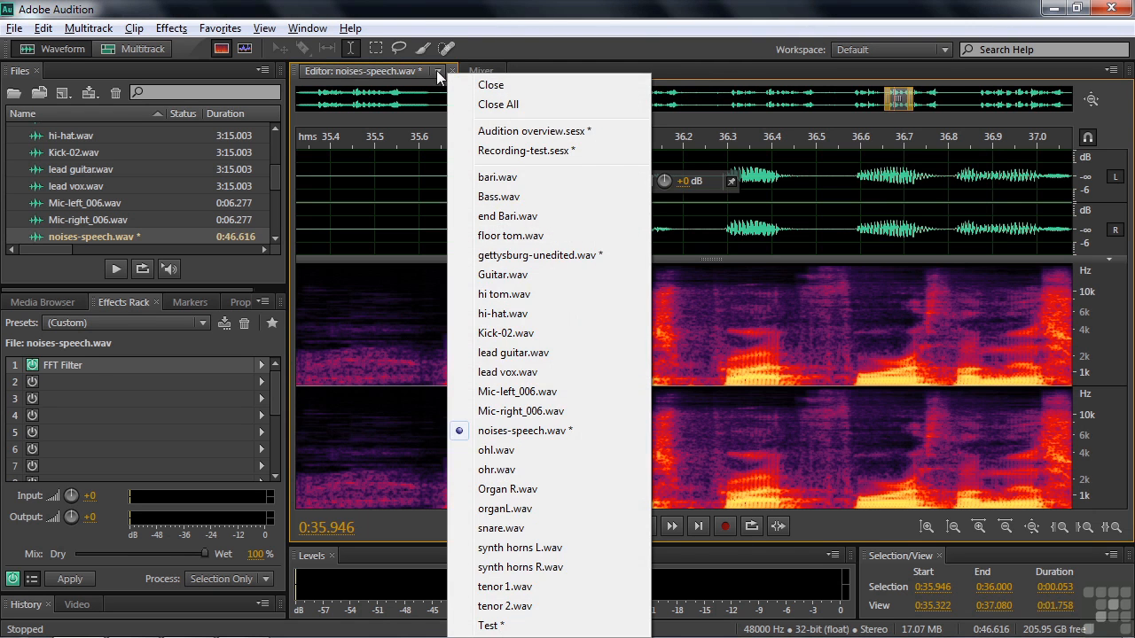
click(494, 126)
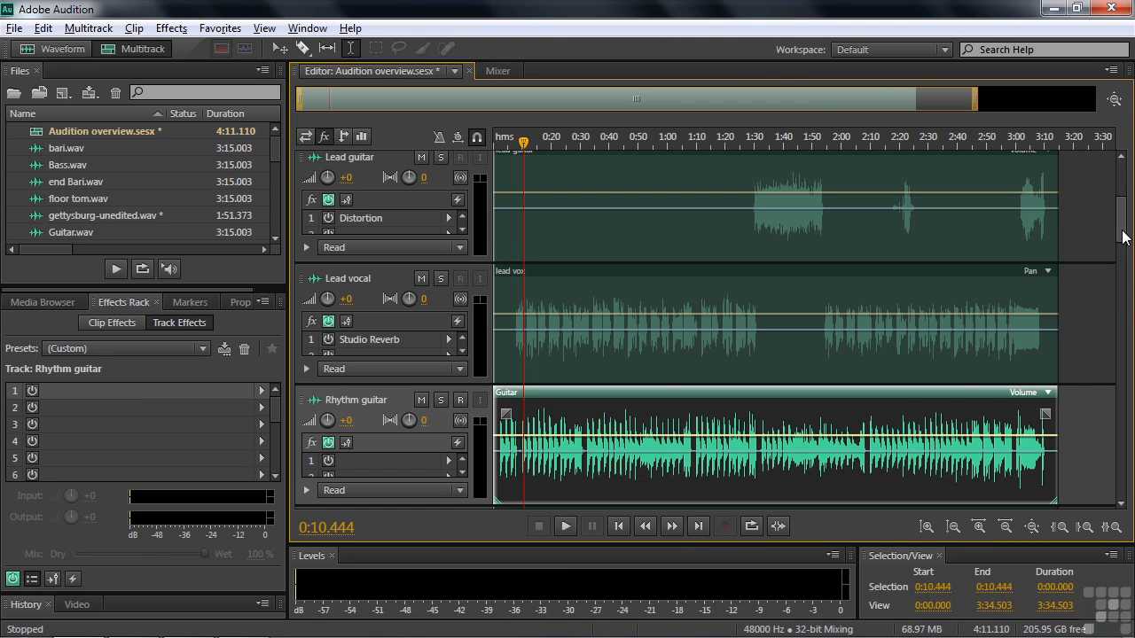
mouse_move(1121, 235)
mouse_down()
mouse_move(1130, 292)
mouse_move(1131, 240)
mouse_up()
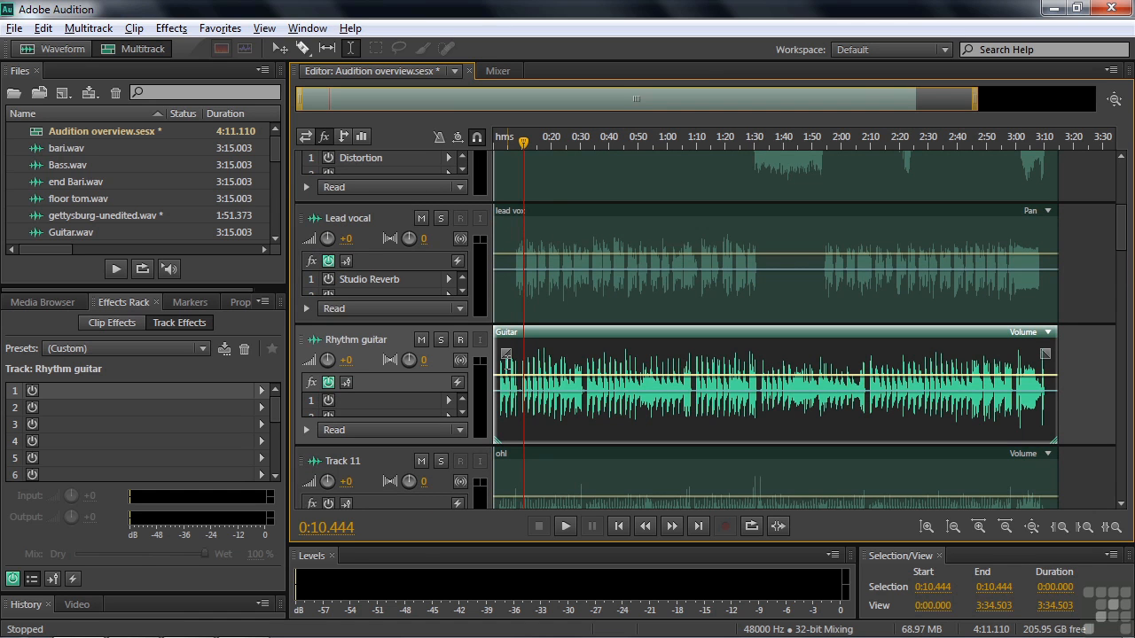
Step: Play the session from about 0:02.7 and again from about 0:12.5 to compare the vocal and rhythm guitar levels
drag(531, 147, 501, 146)
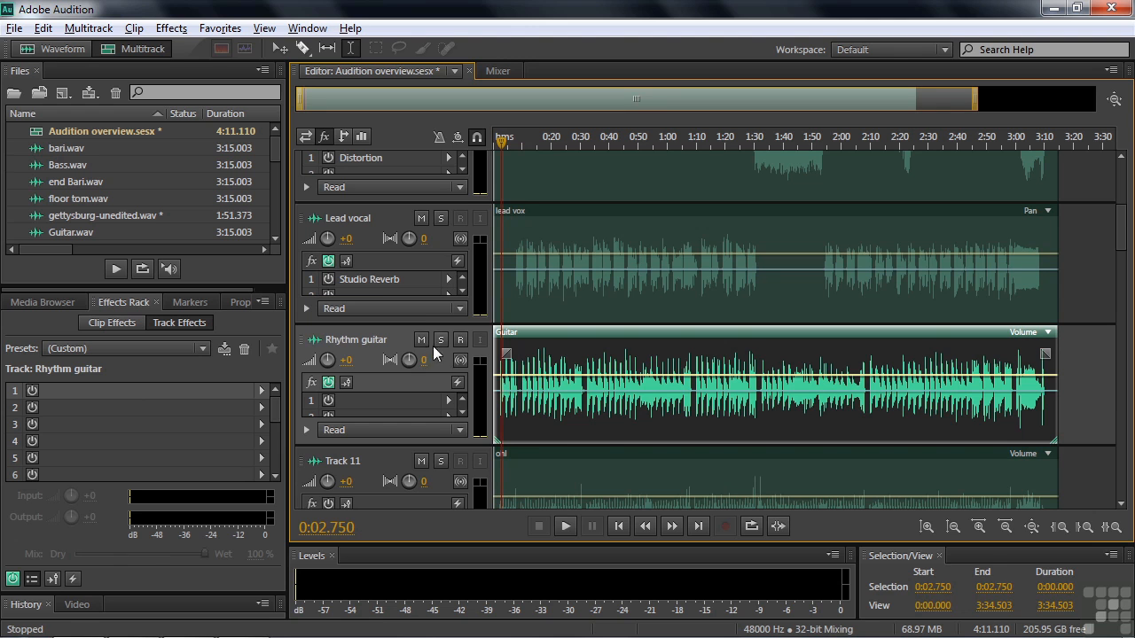
key(space)
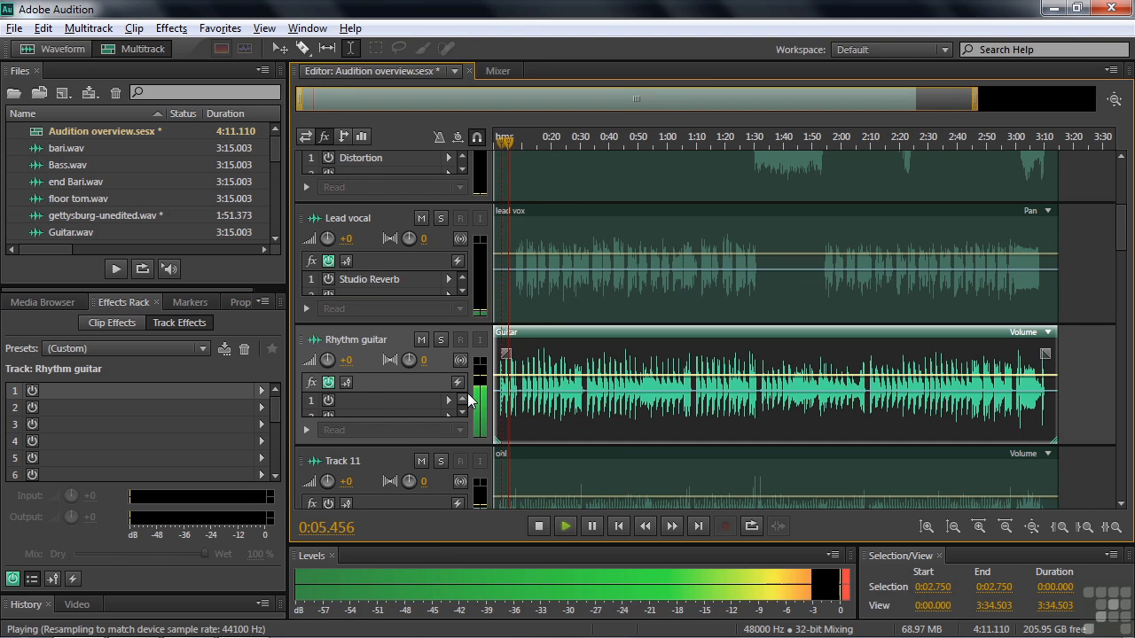
key(space)
drag(507, 141, 530, 147)
key(space)
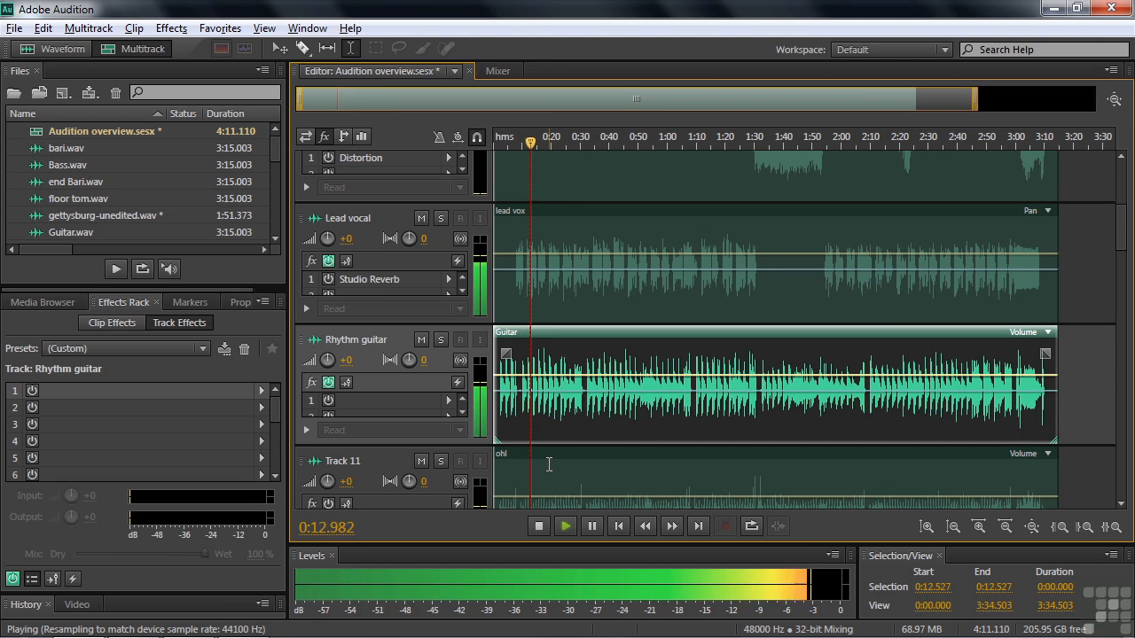
key(space)
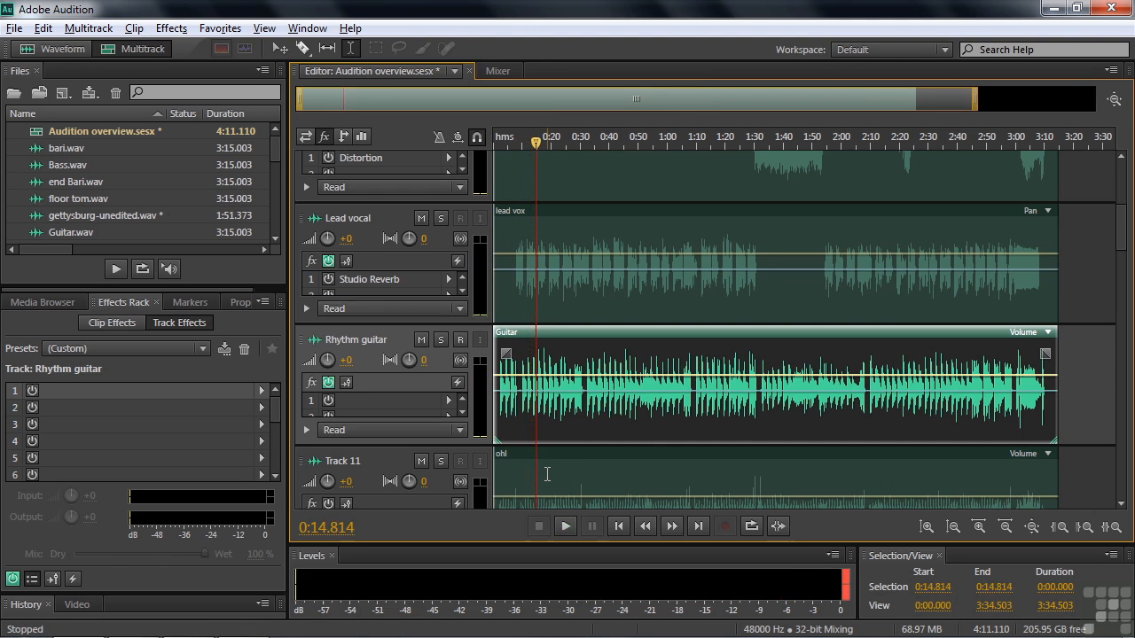
Step: Add volume keyframes on the Rhythm guitar clip that lower its level where the lead vocal enters, and audition the change
click(519, 376)
drag(528, 381, 529, 408)
drag(535, 151, 519, 155)
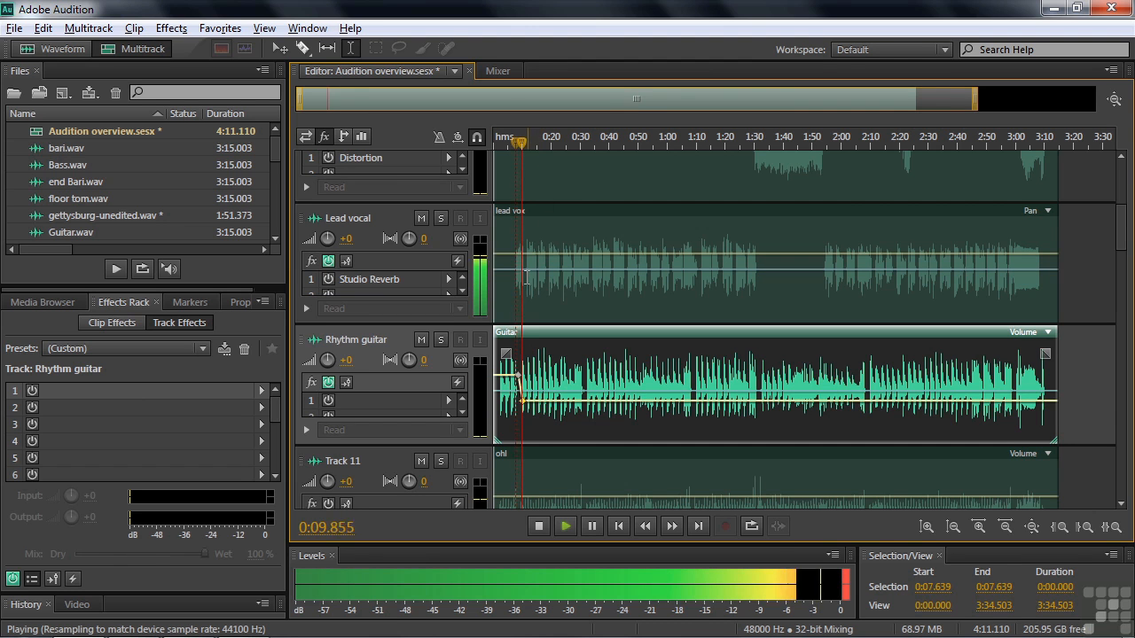
key(space)
drag(527, 401, 524, 410)
key(space)
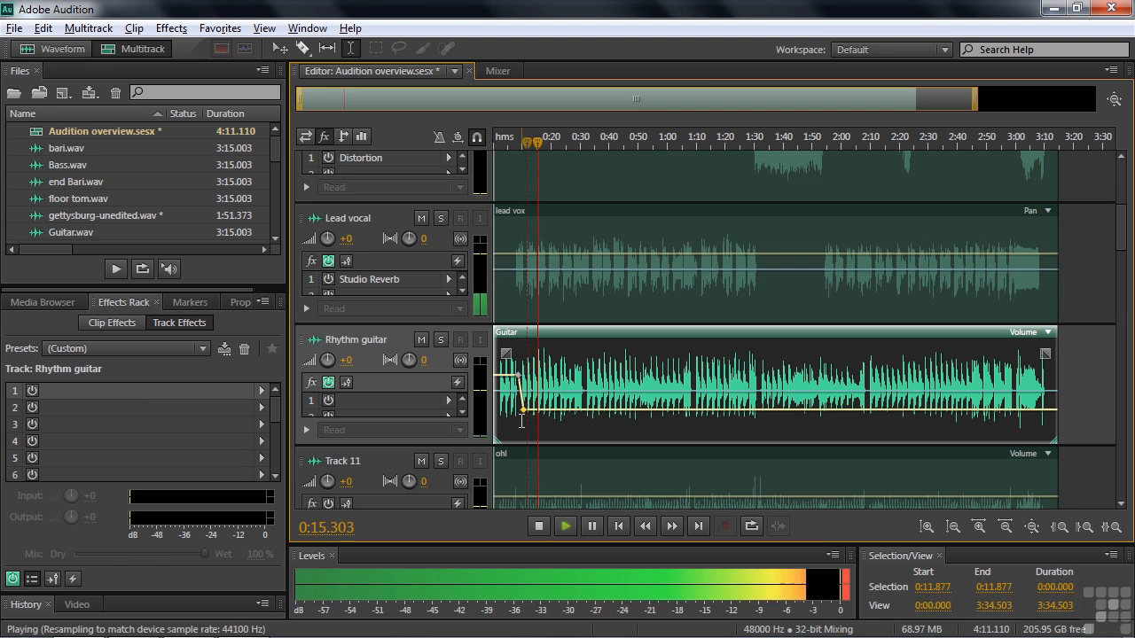
key(space)
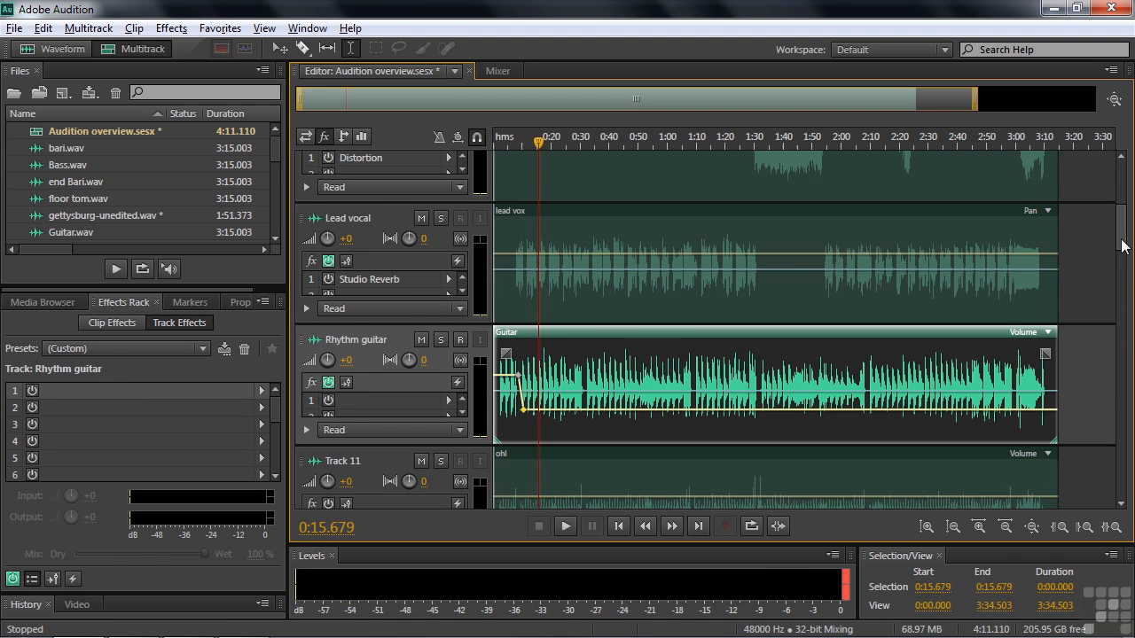
Step: Show the Lead guitar track and play its solo entry from about 1:28.9 to 1:32.5
scroll(1121, 237, up, 2)
scroll(1122, 237, down, 1)
scroll(1122, 237, up, 2)
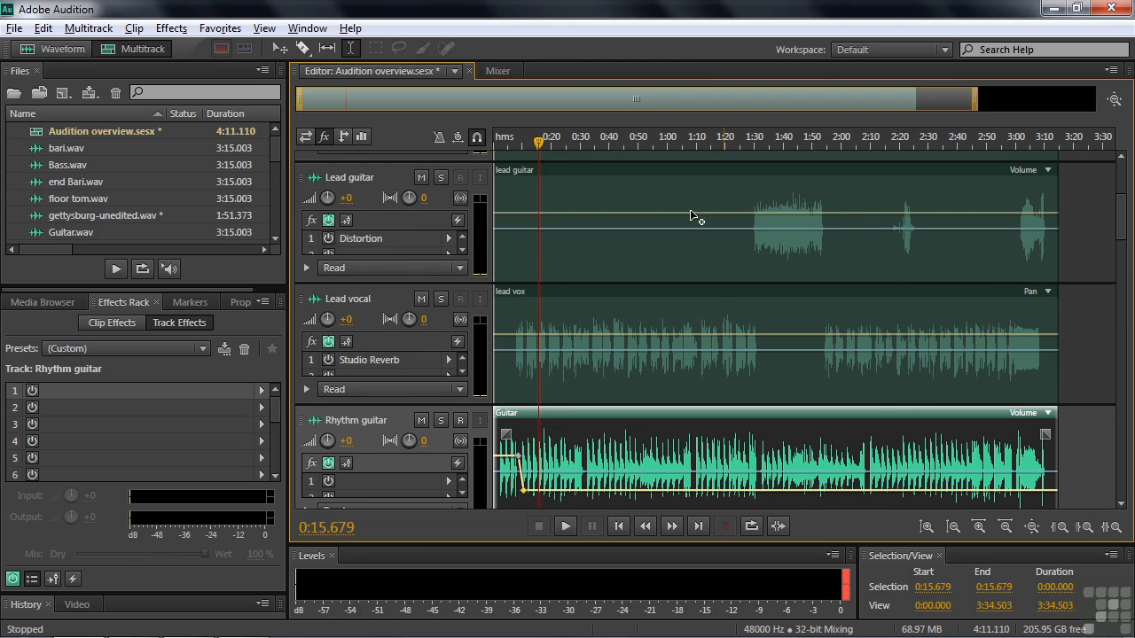
drag(539, 142, 752, 147)
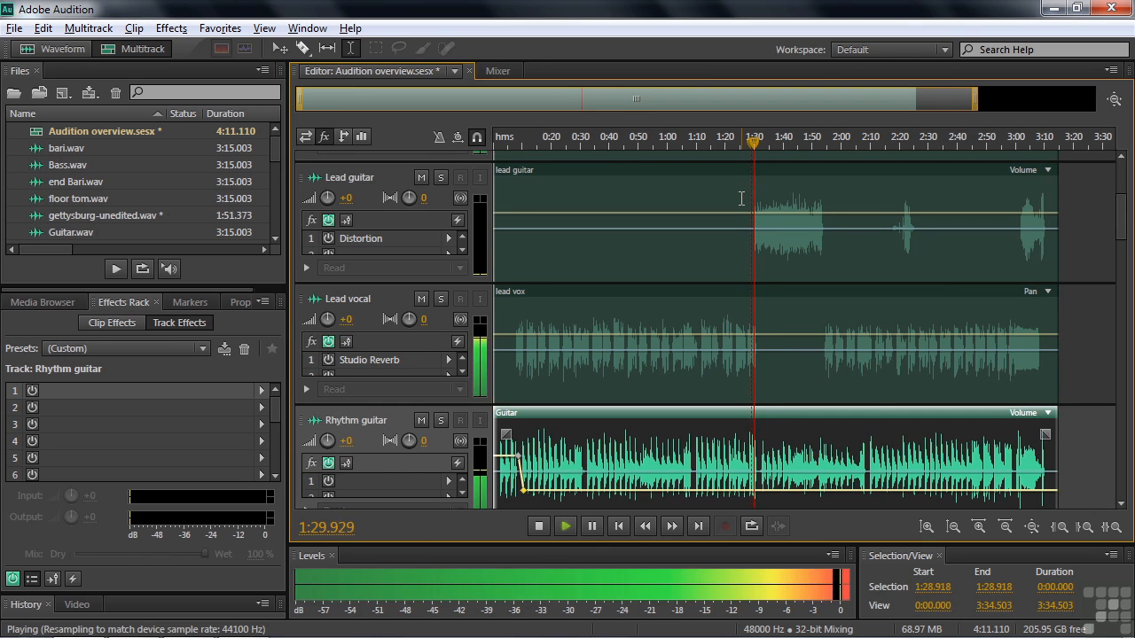
key(space)
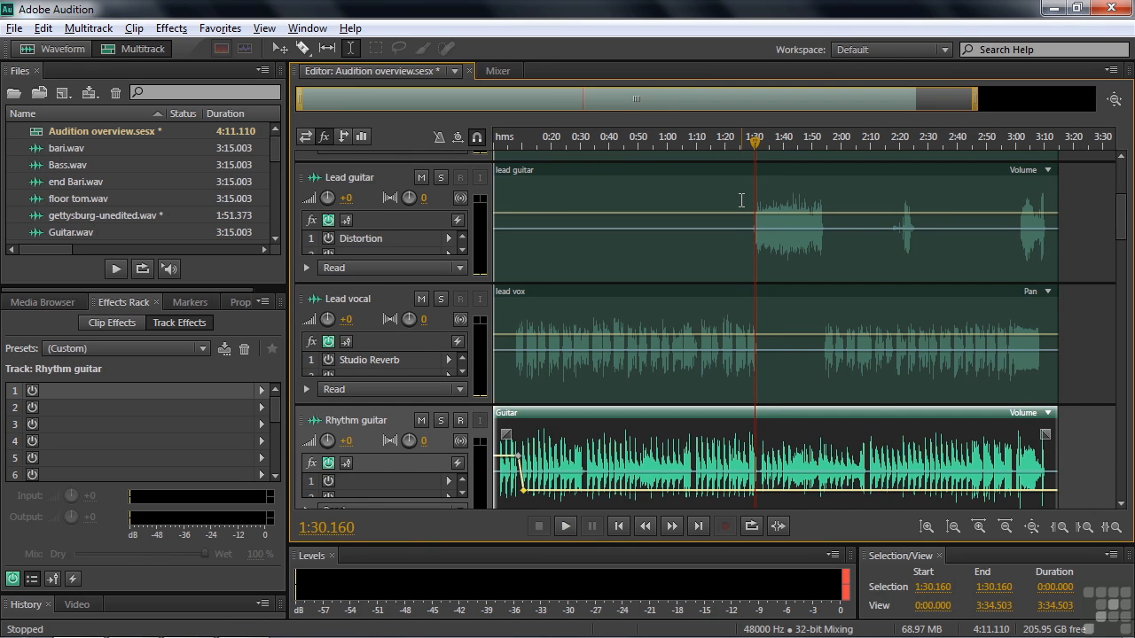
key(space)
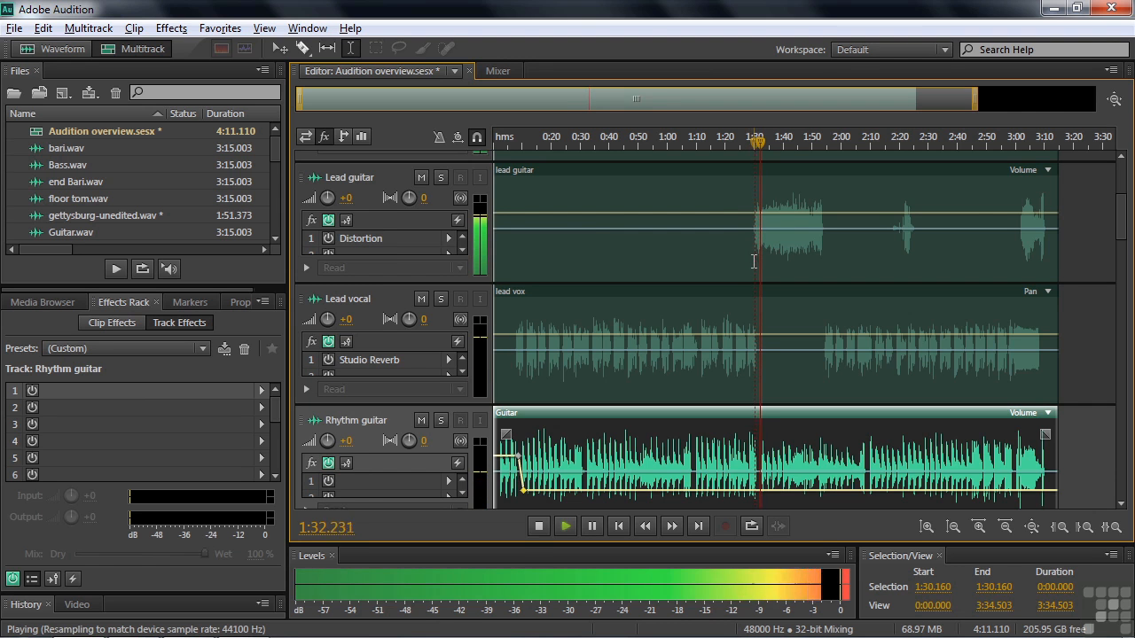
key(space)
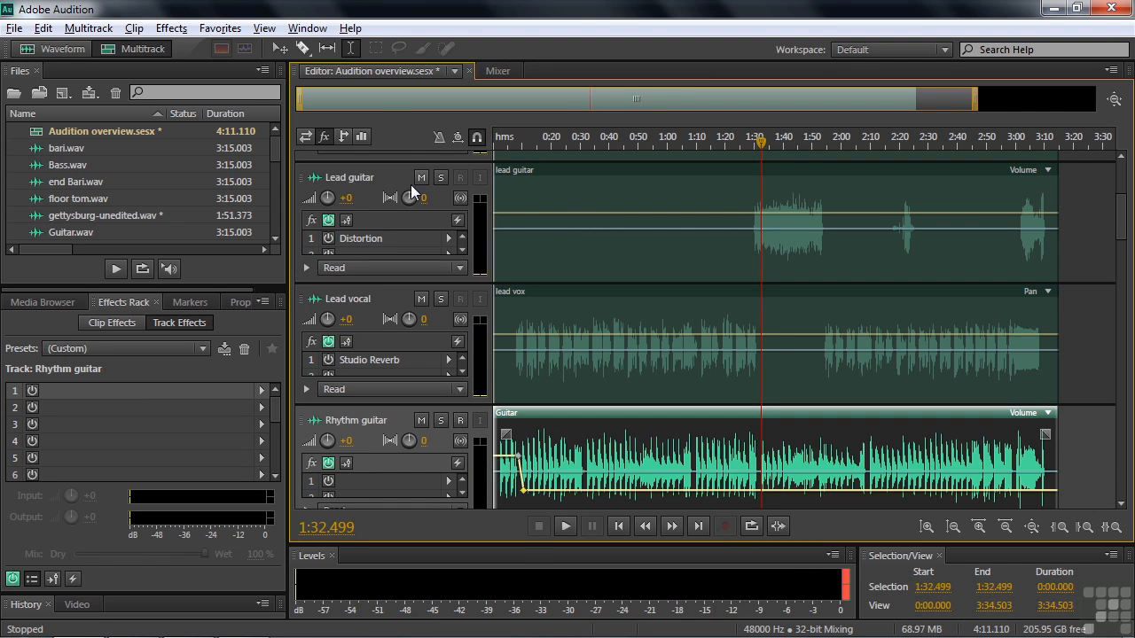
Step: Audition the Lead guitar track panned to L100 and to R85.5, and reset its pan to 0
drag(409, 200, 73, 220)
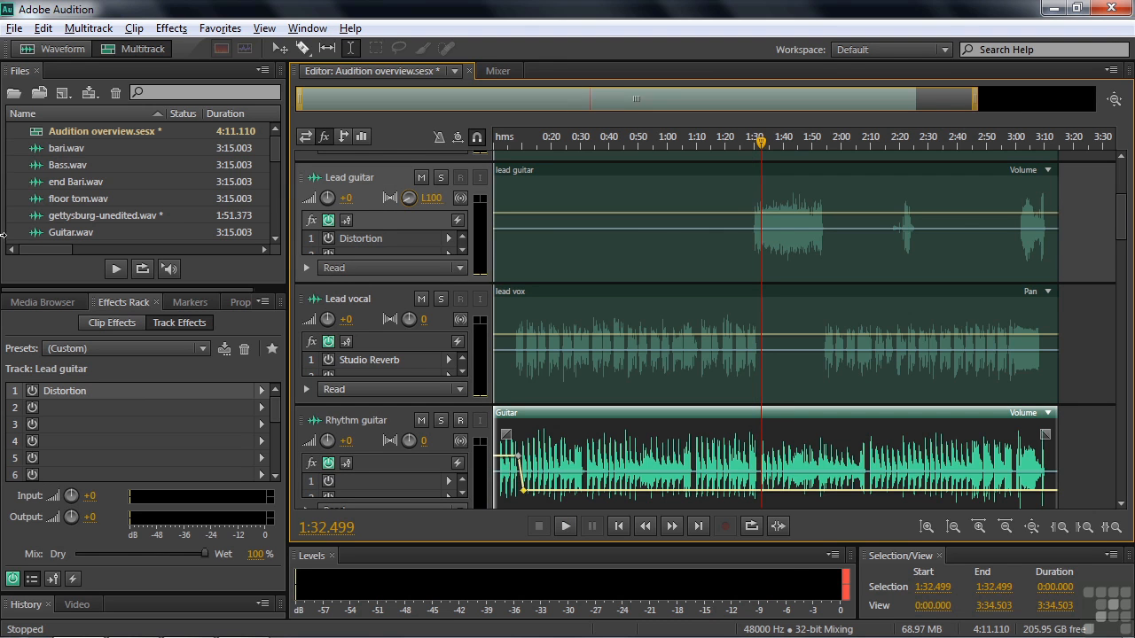
key(space)
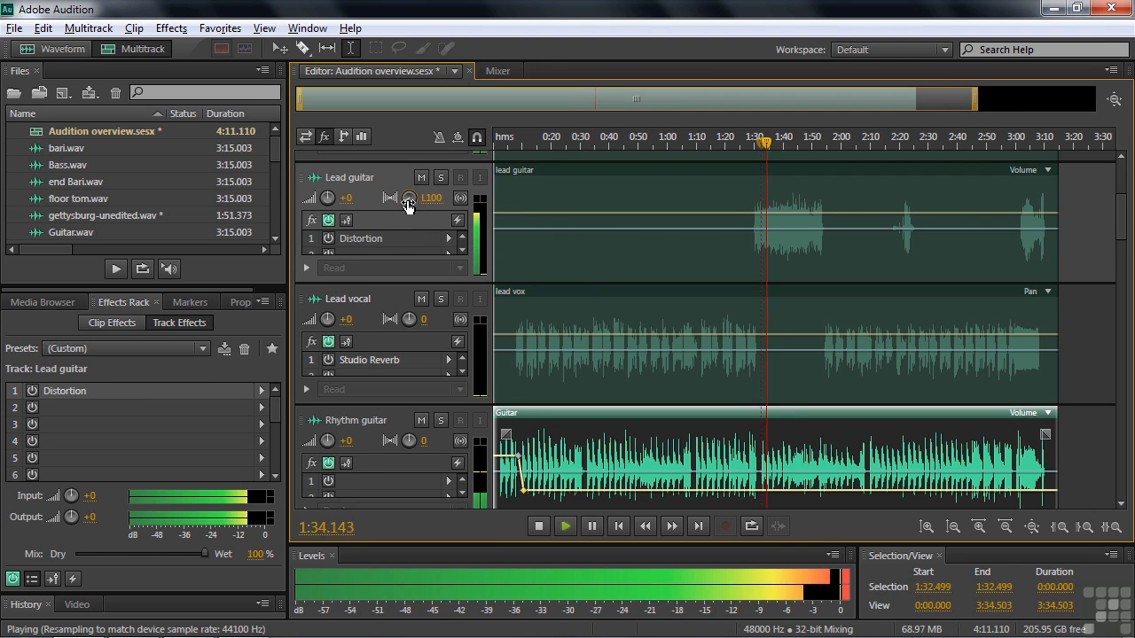
drag(405, 205, 1065, 193)
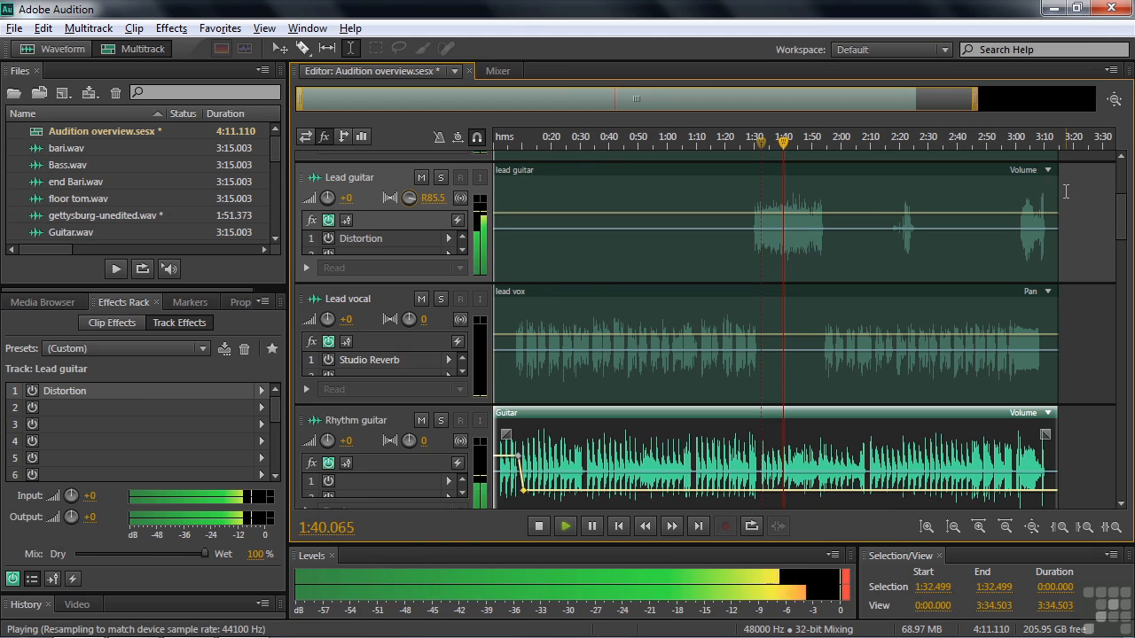
key(space)
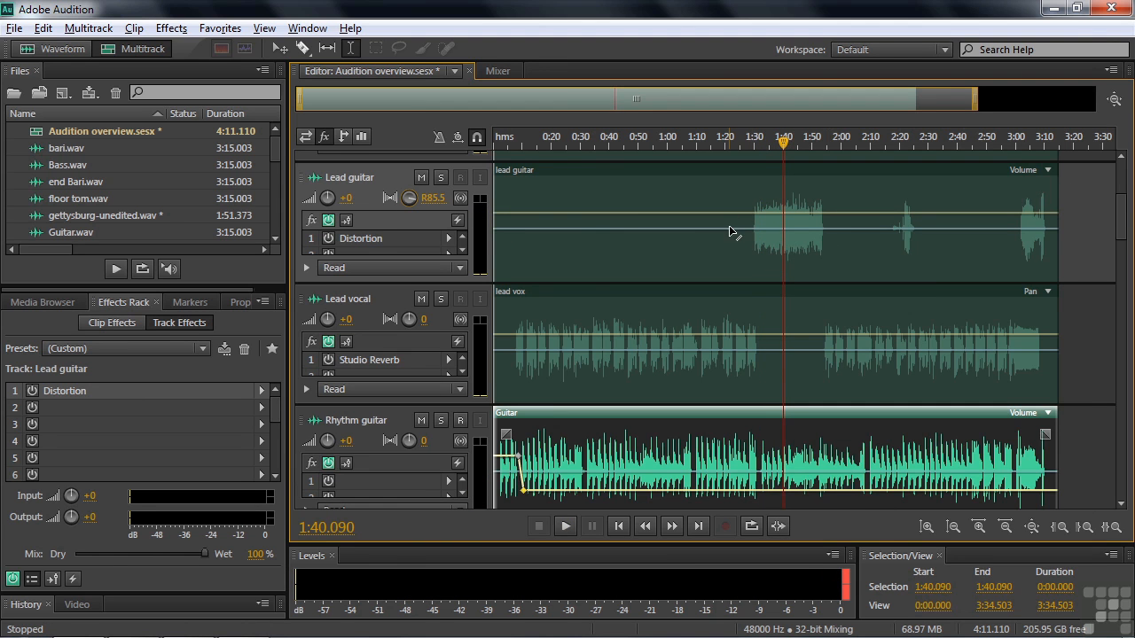
click(434, 198)
key(Tab)
Step: Add pan keyframes sweeping the Lead guitar clip from hard left to hard right between about 1:30 and 1:35, and audition it soloed
drag(758, 228, 770, 280)
drag(783, 146, 754, 157)
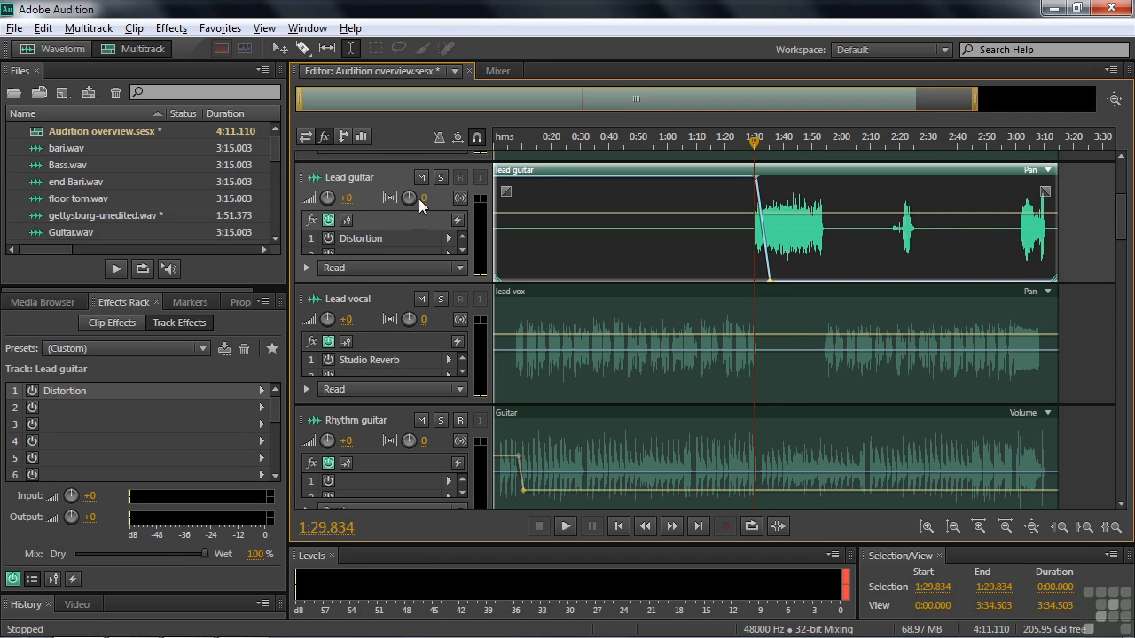
click(439, 179)
key(space)
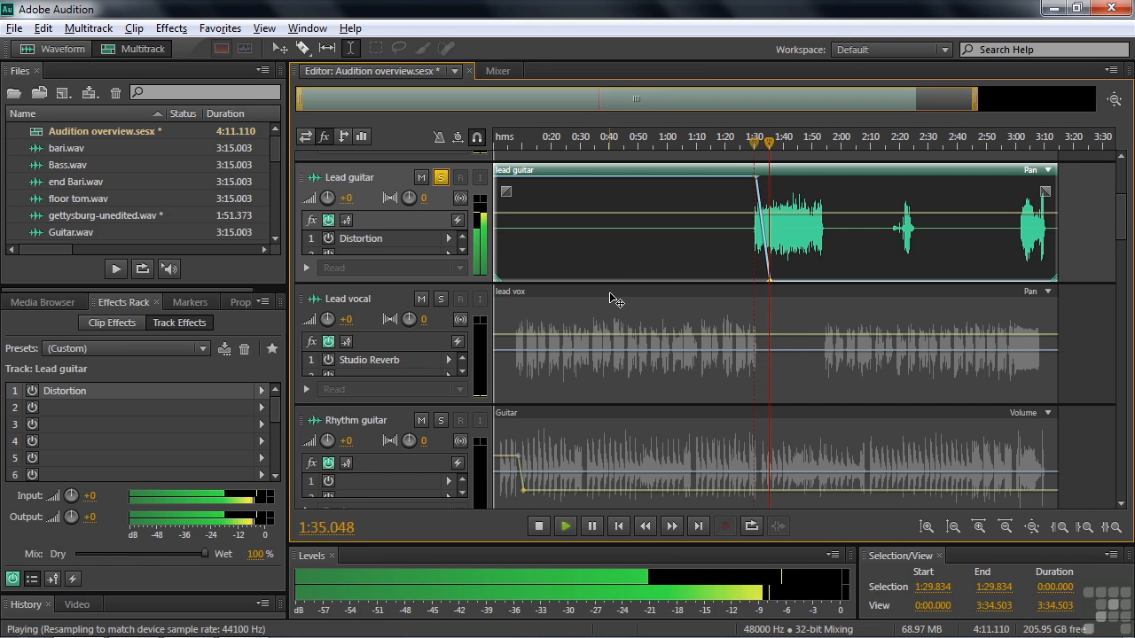
key(space)
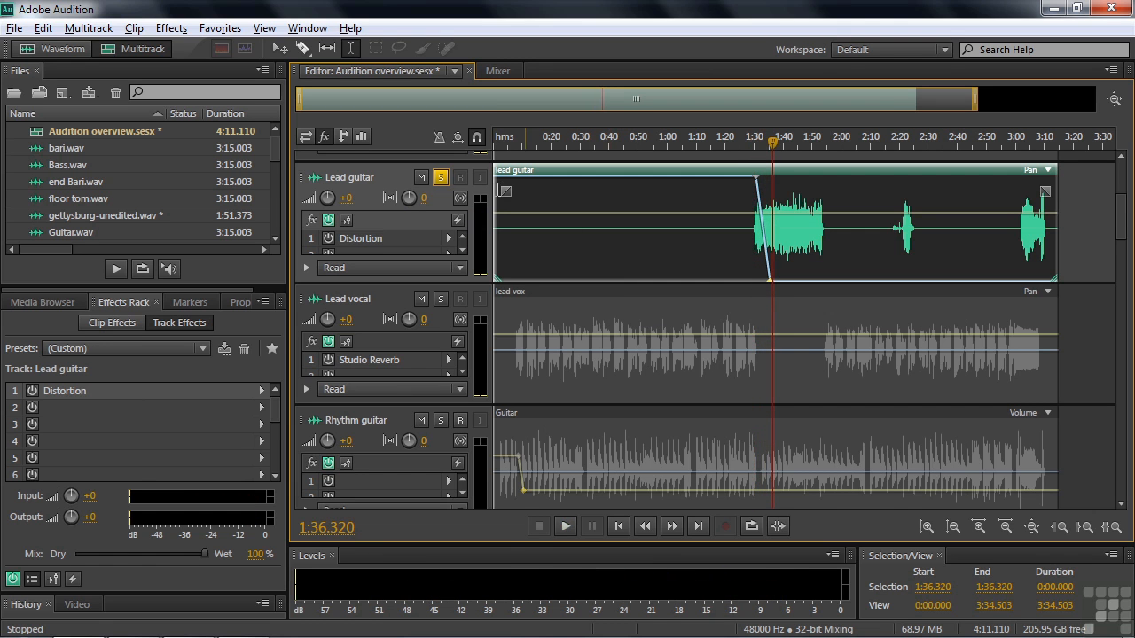
click(440, 177)
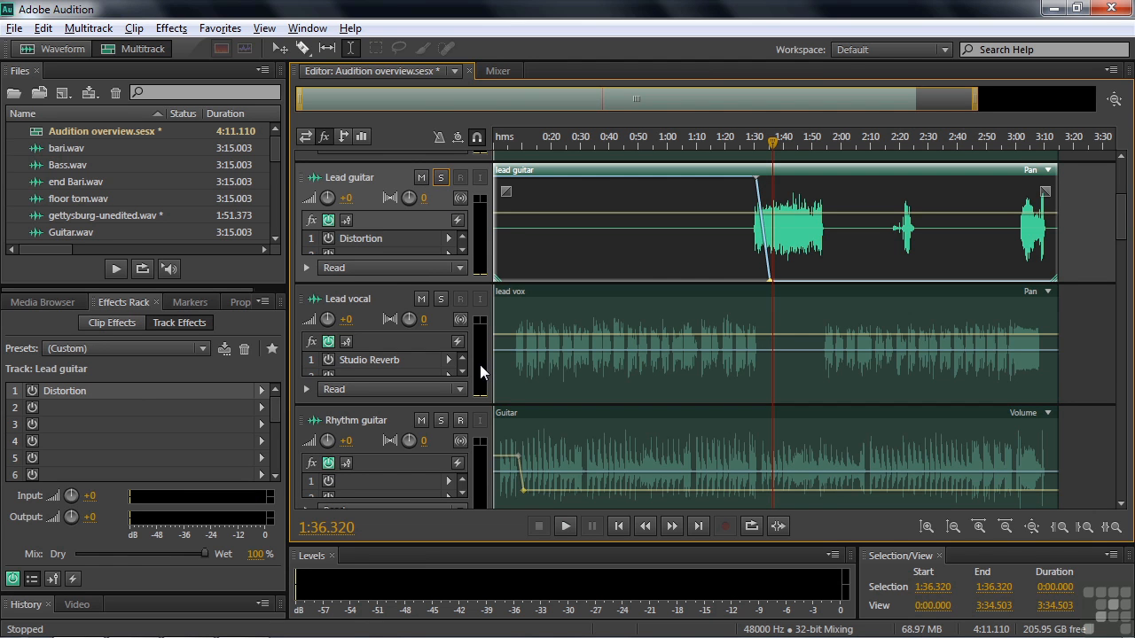
Step: In the Mixer, lower the Lead guitar to -0.8 dB and, while playing from 0:00, the Rhythm guitar to -12.4 dB
click(499, 71)
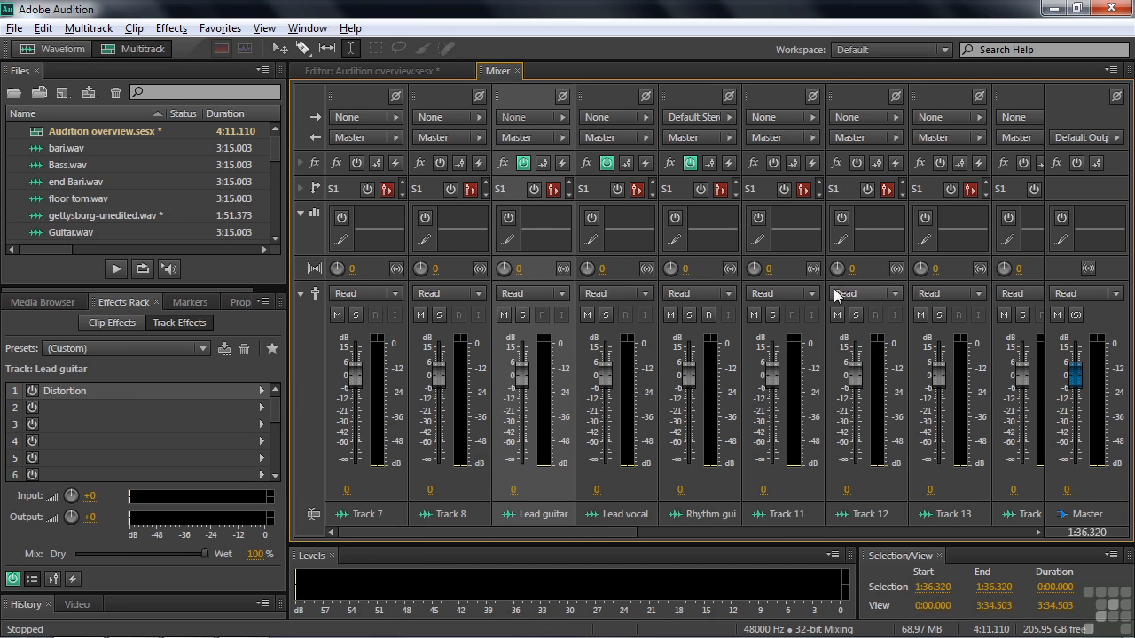
drag(521, 374, 522, 377)
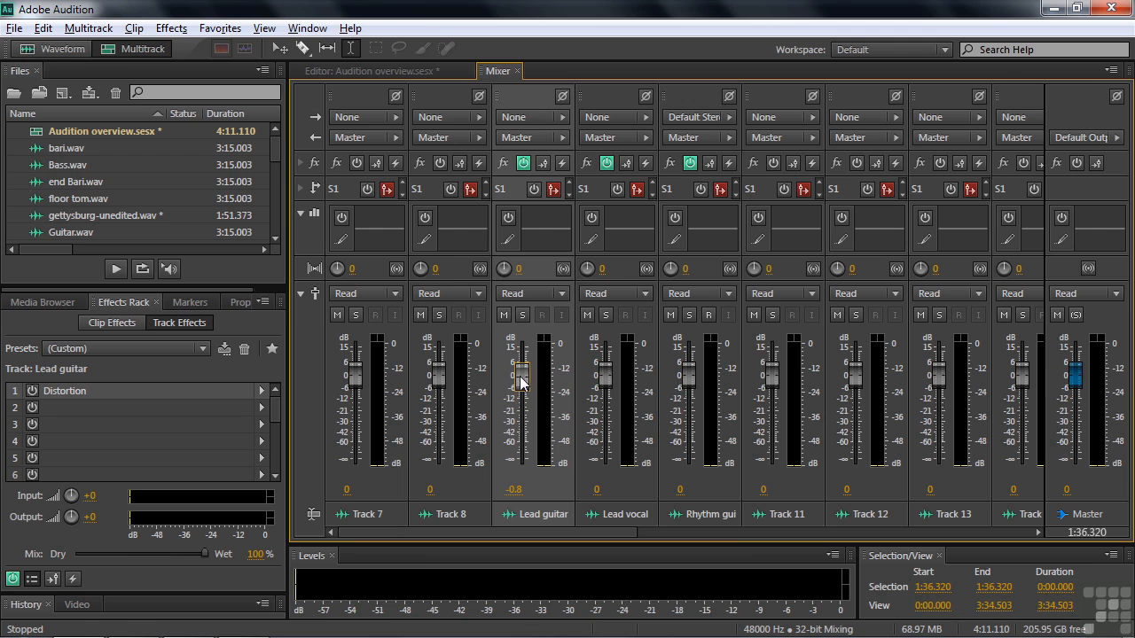
click(942, 588)
text(0)
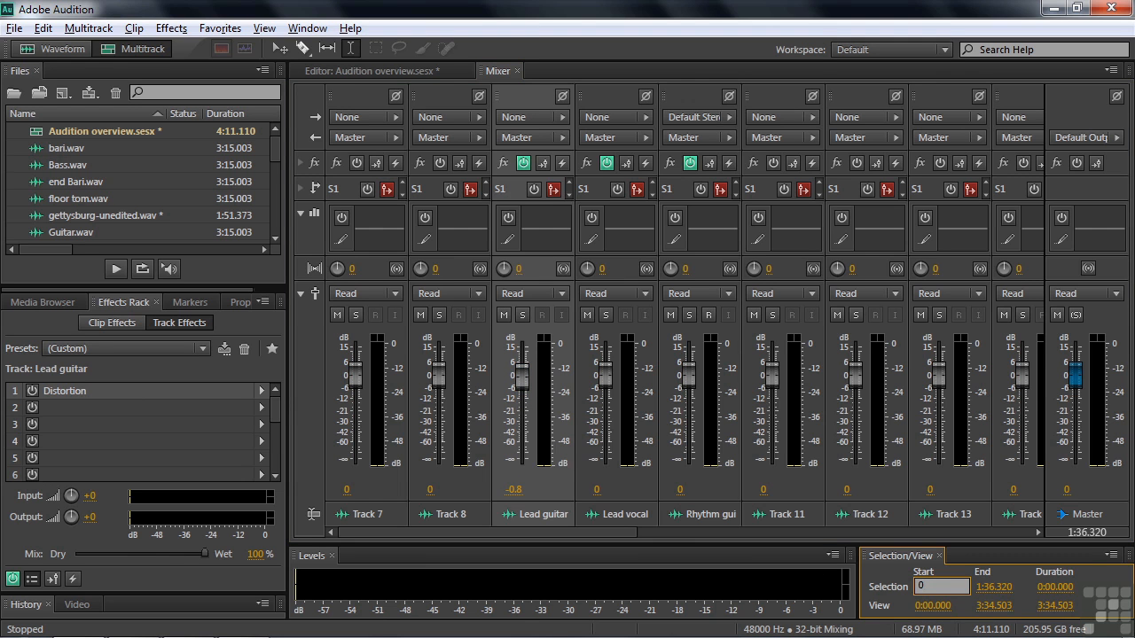
key(Return)
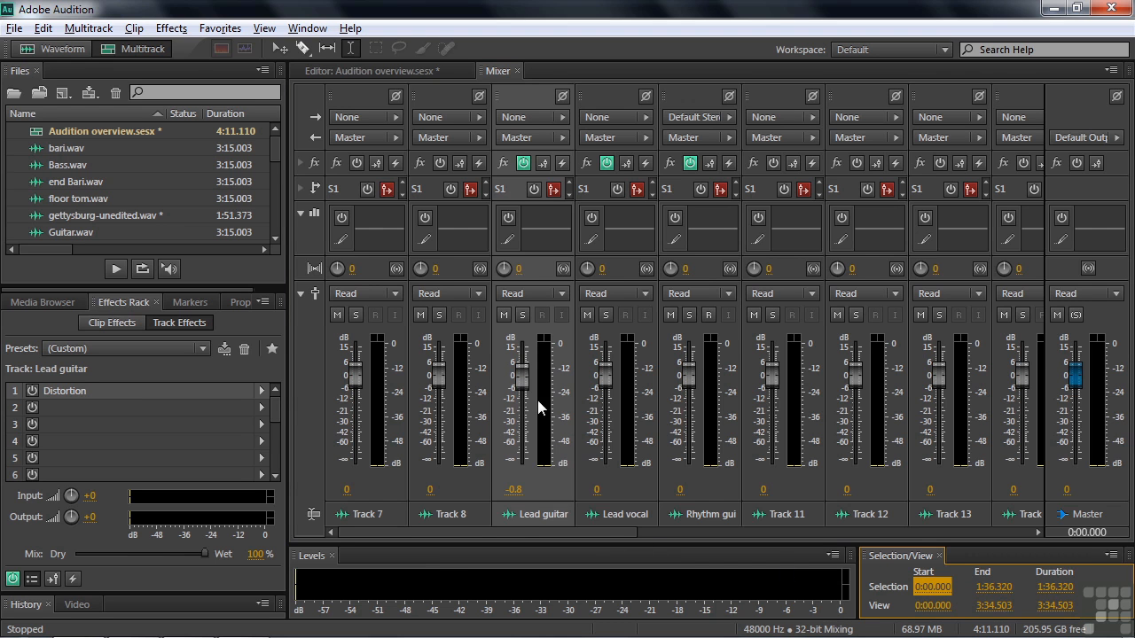
key(space)
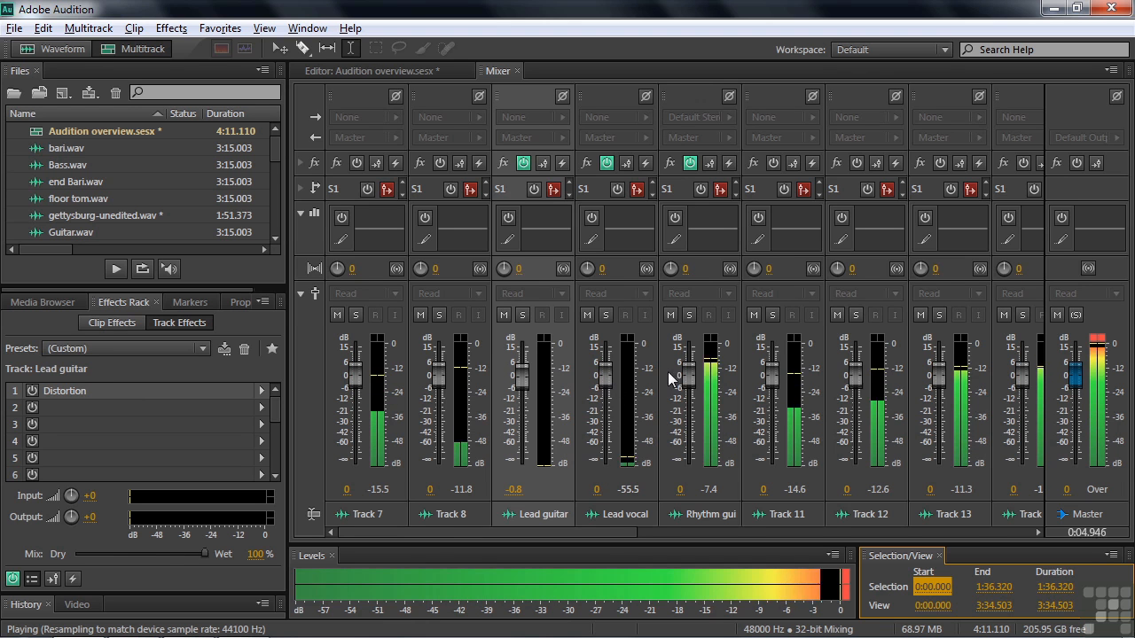
drag(692, 375, 692, 400)
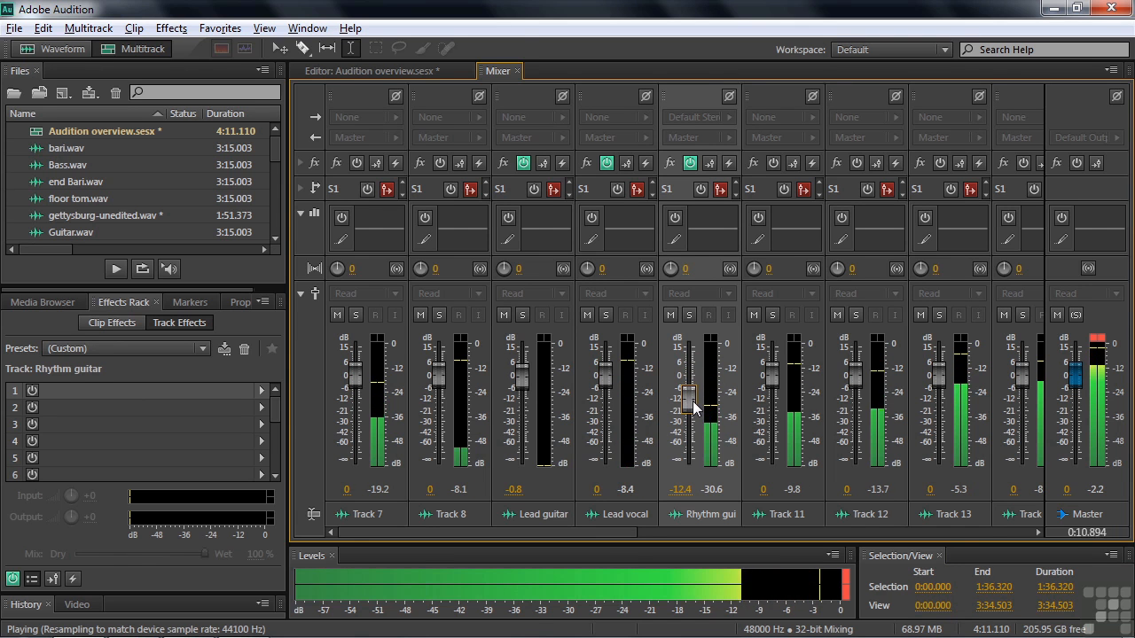
key(space)
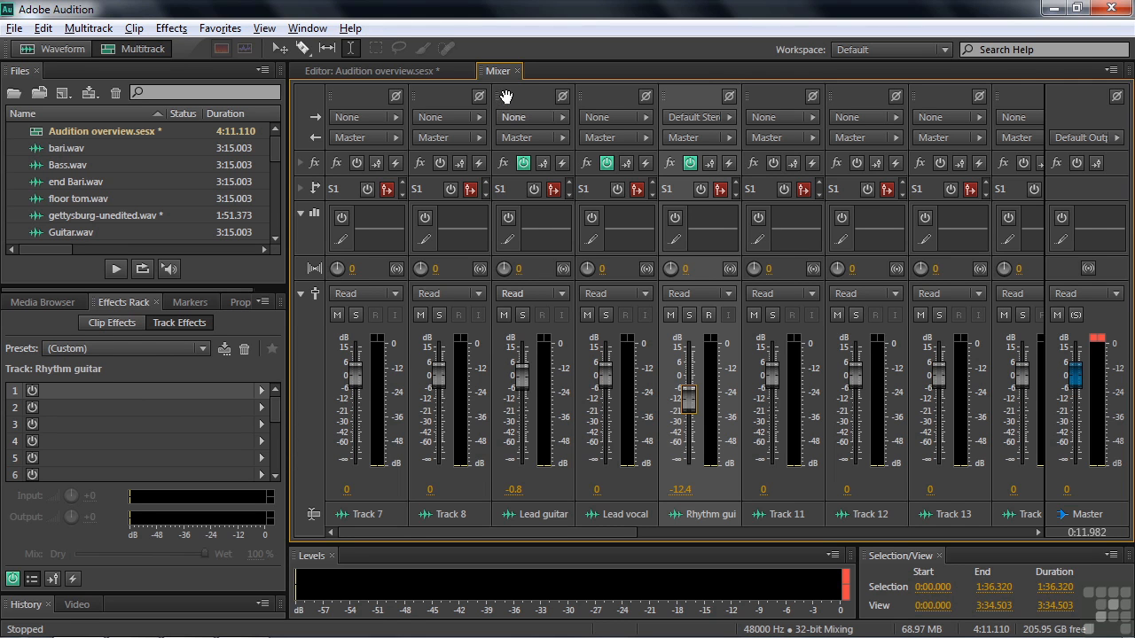
Step: Return to the multitrack editor, clear the time selection, and view the Mixdown Session to New File options
click(399, 71)
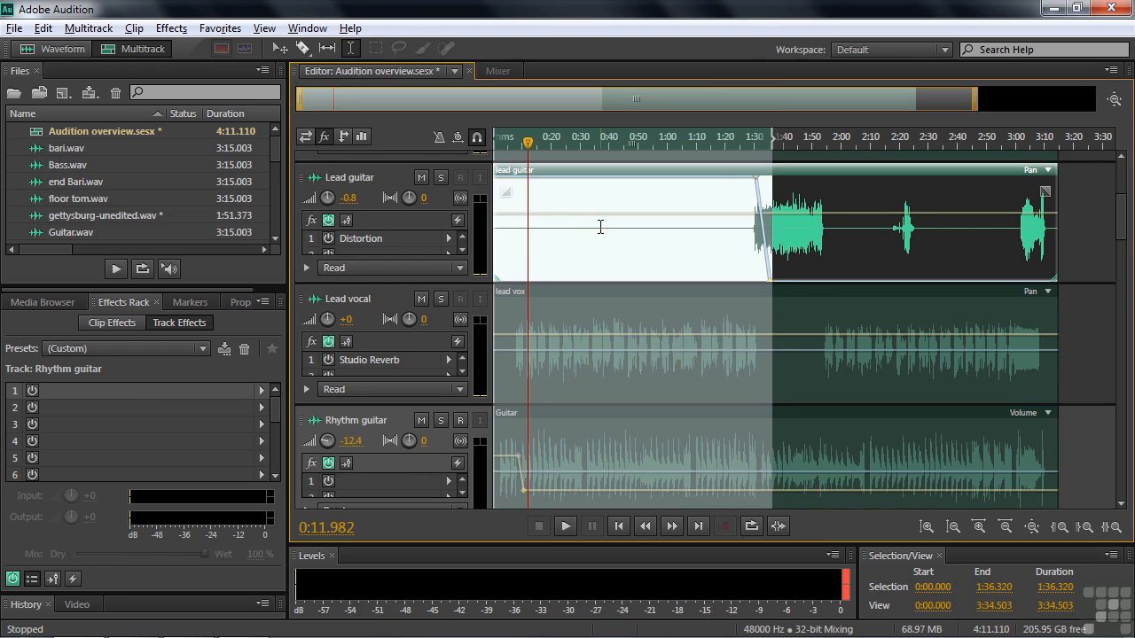
click(602, 229)
click(89, 28)
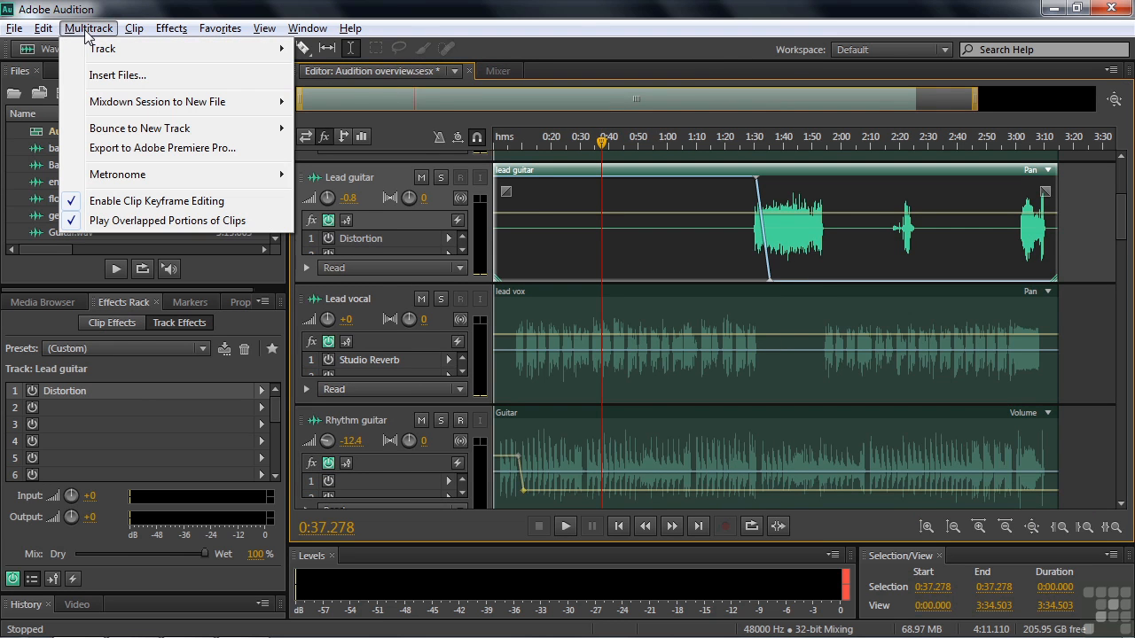
mouse_move(98, 107)
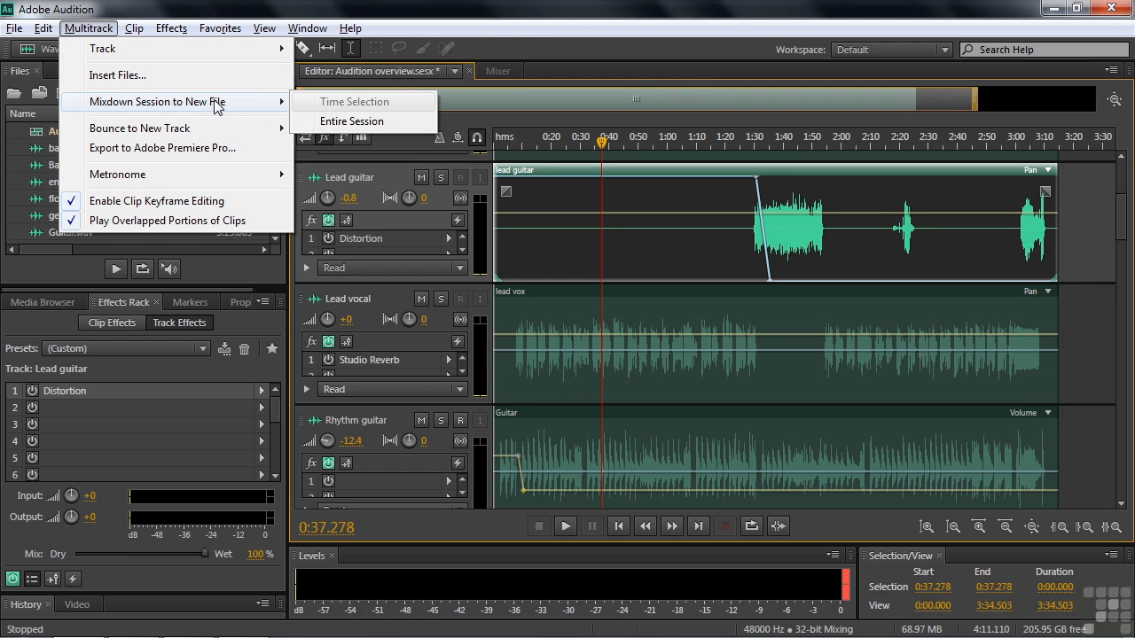
click(57, 160)
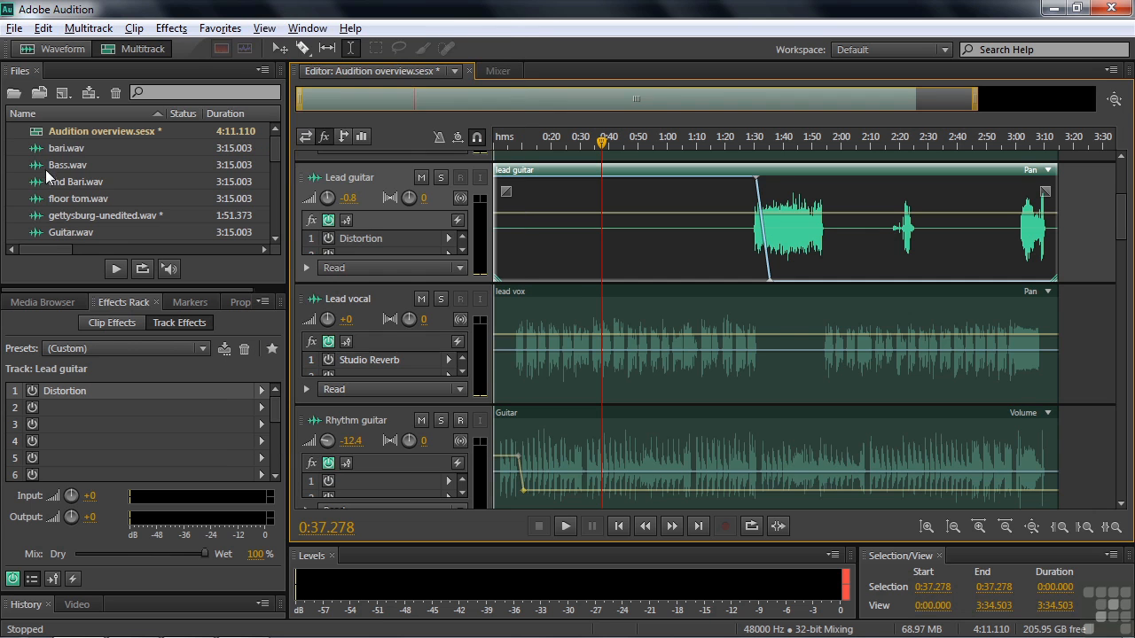
Step: Open gettysburg-unedited.wav in the Waveform editor and view the file formats offered by Save As, without saving
click(38, 166)
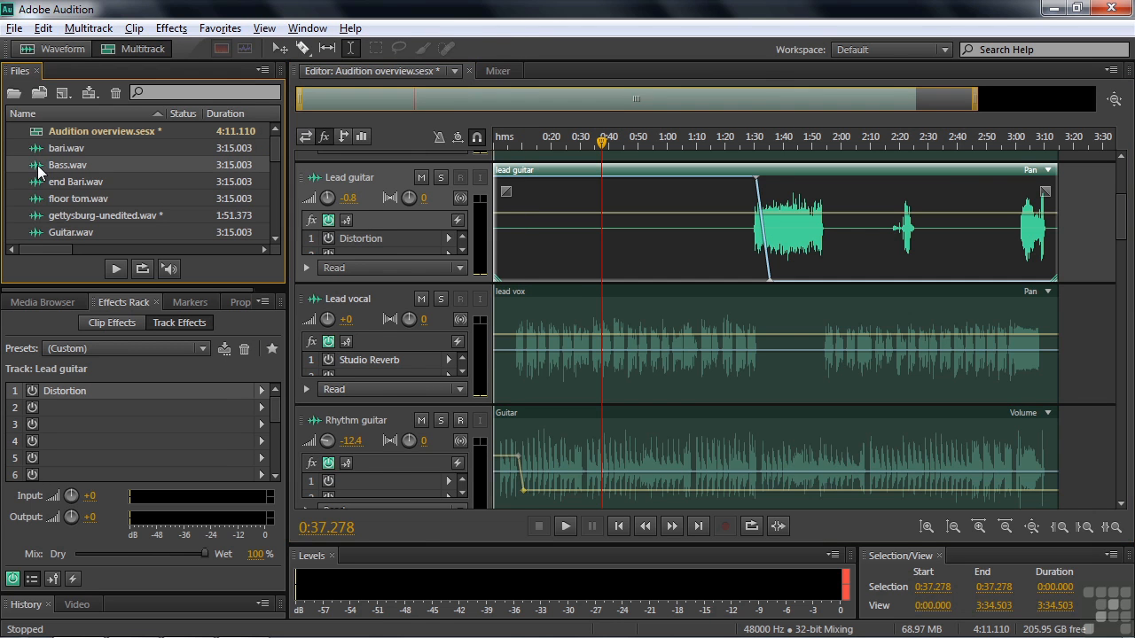
double_click(38, 215)
click(14, 29)
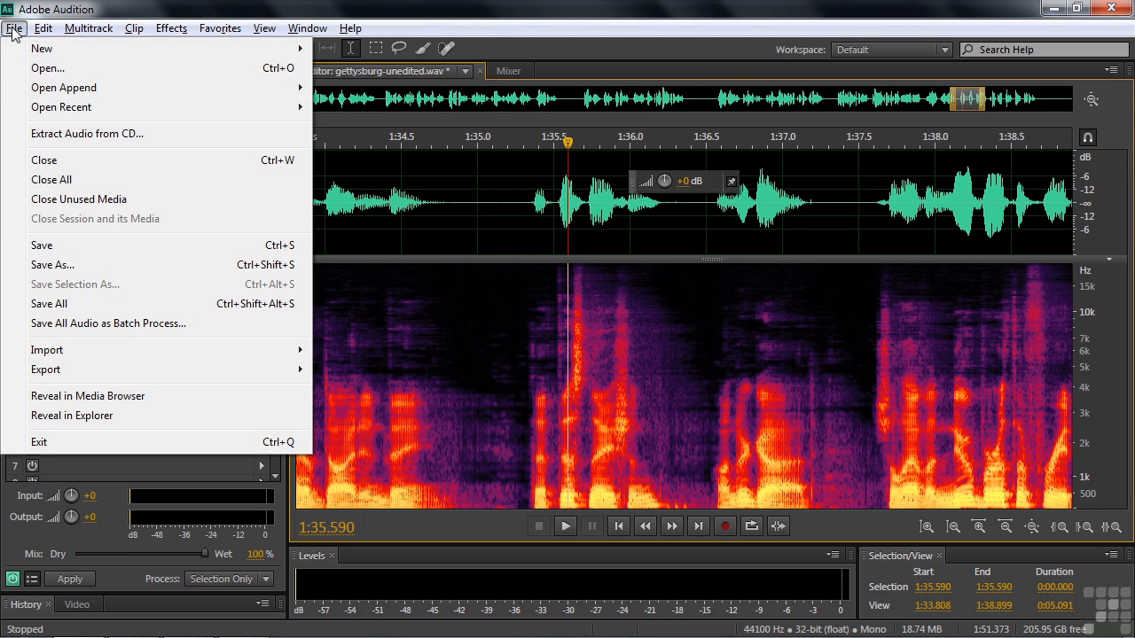
click(51, 265)
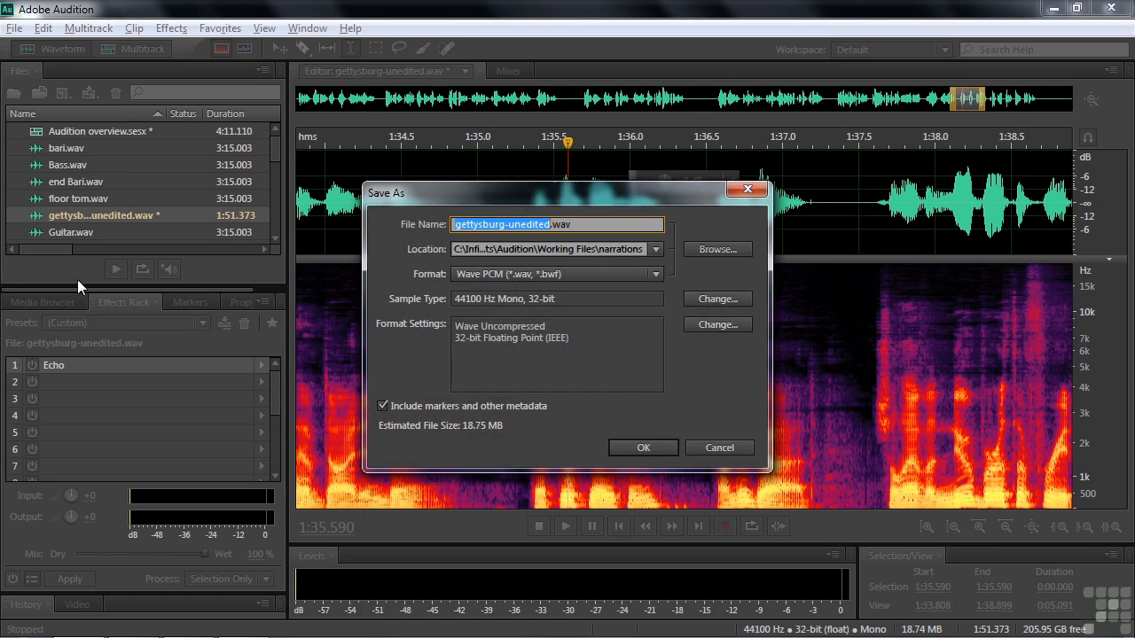
click(653, 274)
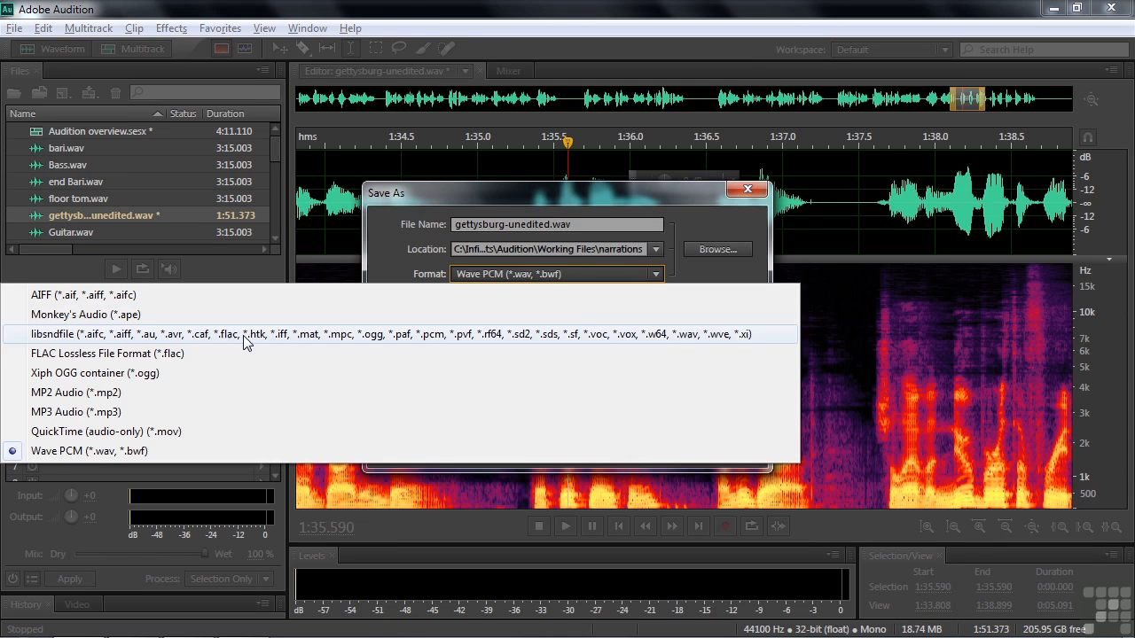
click(666, 196)
click(719, 452)
Step: Insert all files from bari.wav to lead guitar.wav, except the gettysburg-unedited.wav narration, into a new CD layout
click(40, 150)
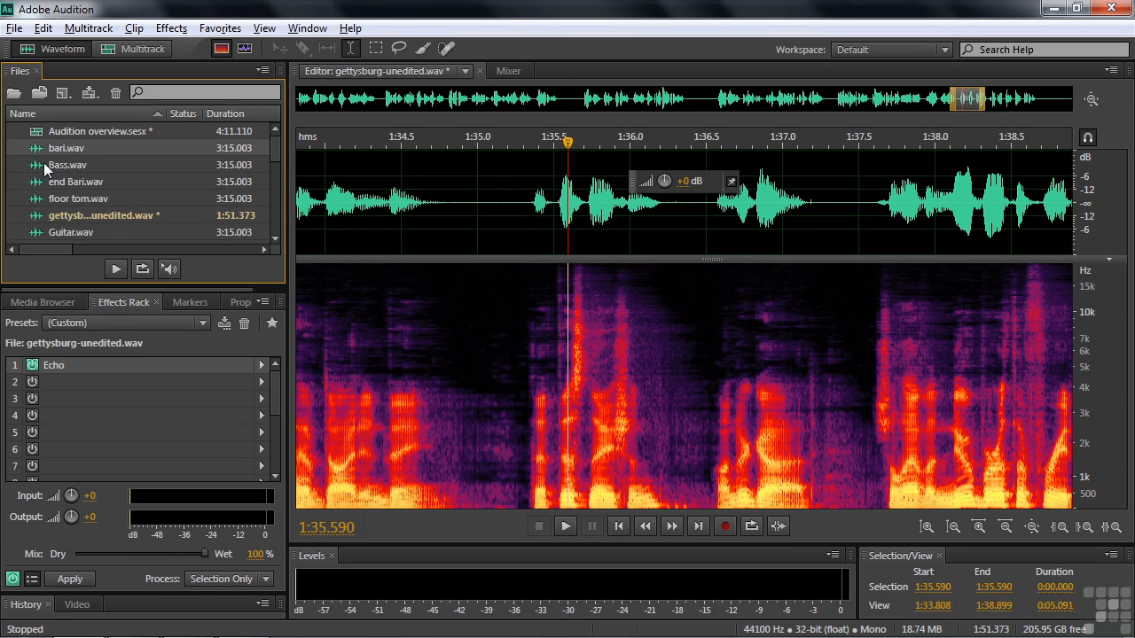
scroll(269, 145, down, 2)
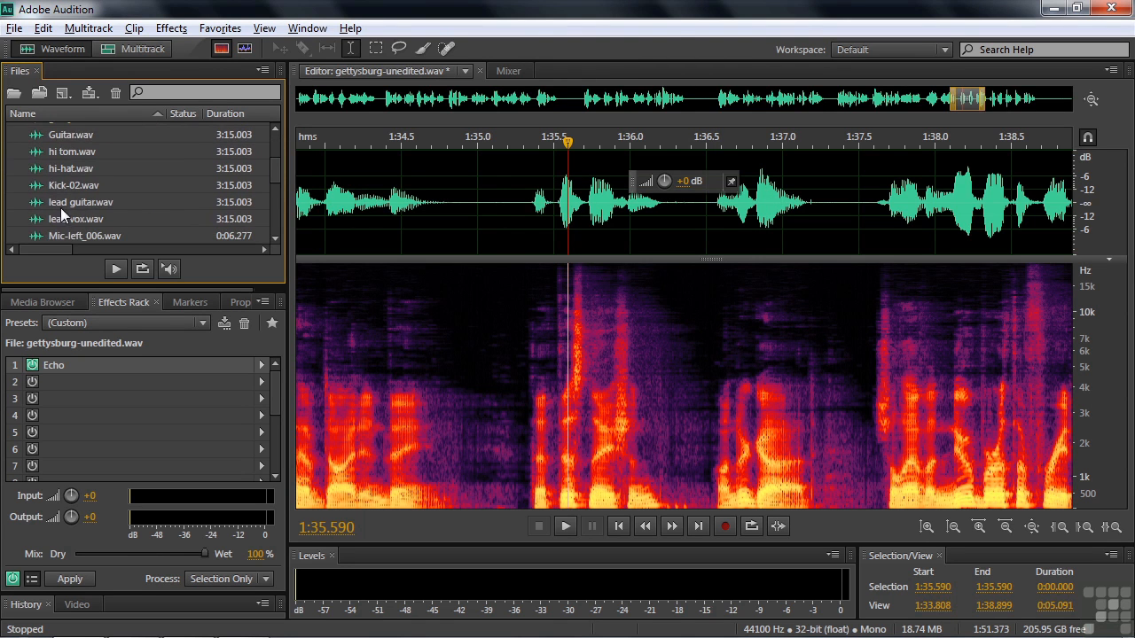
click(27, 205)
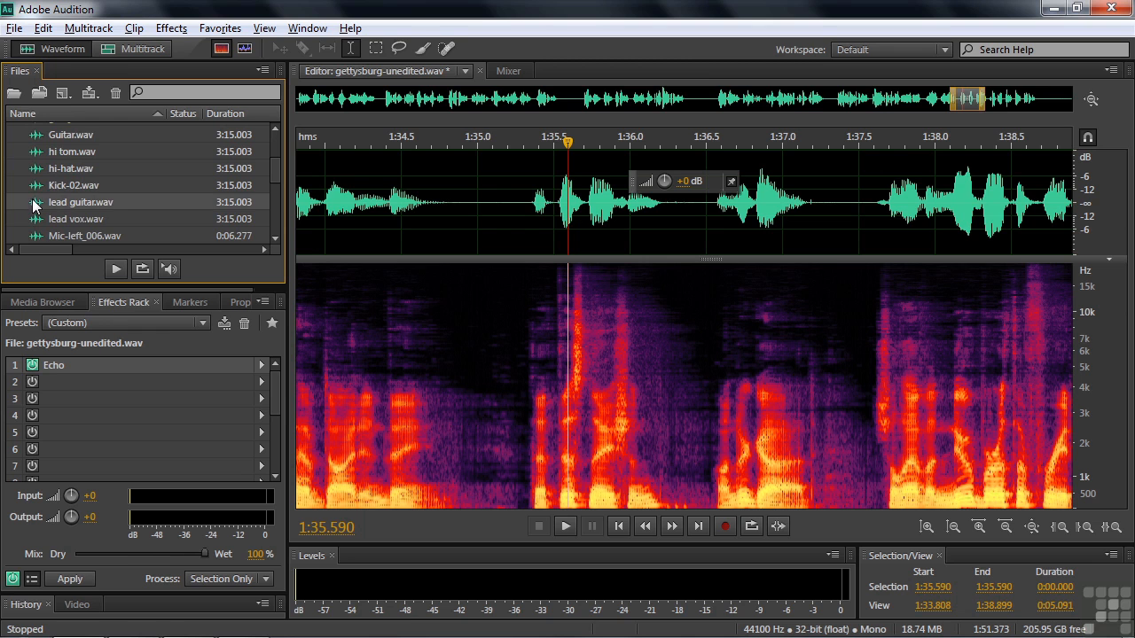
scroll(273, 164, up, 2)
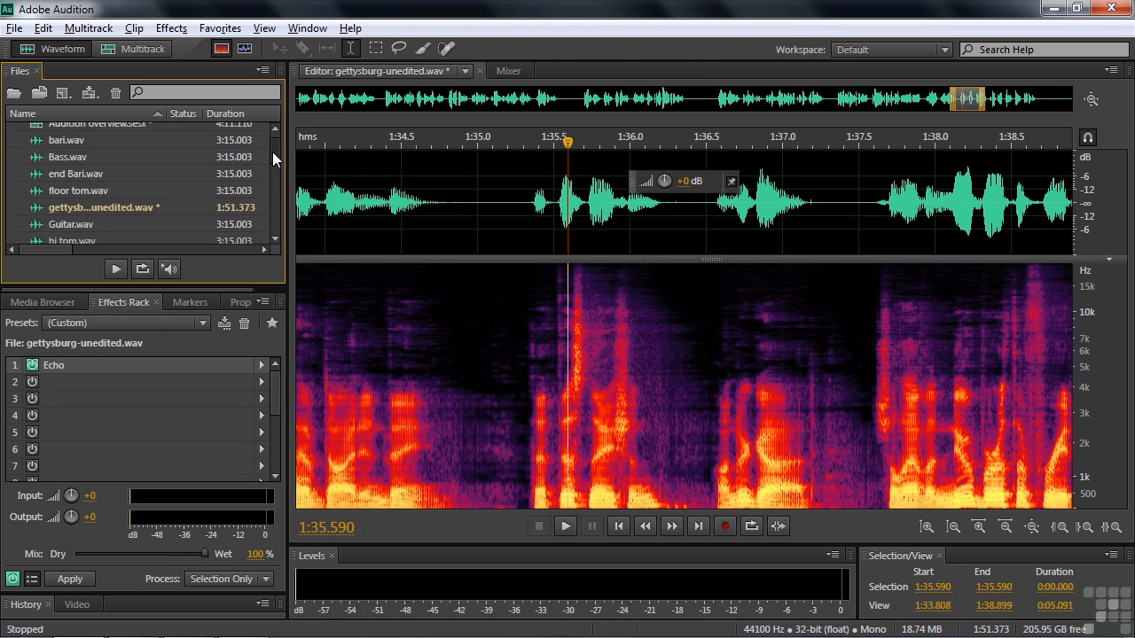
shift+click(36, 141)
ctrl+click(39, 204)
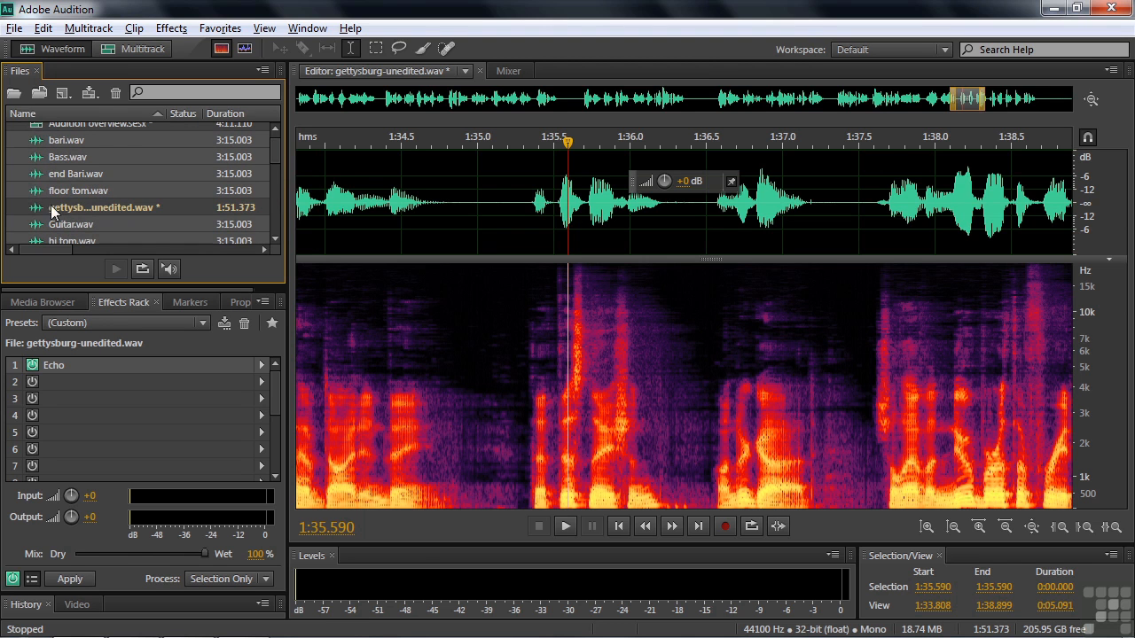
right_click(35, 144)
mouse_move(78, 203)
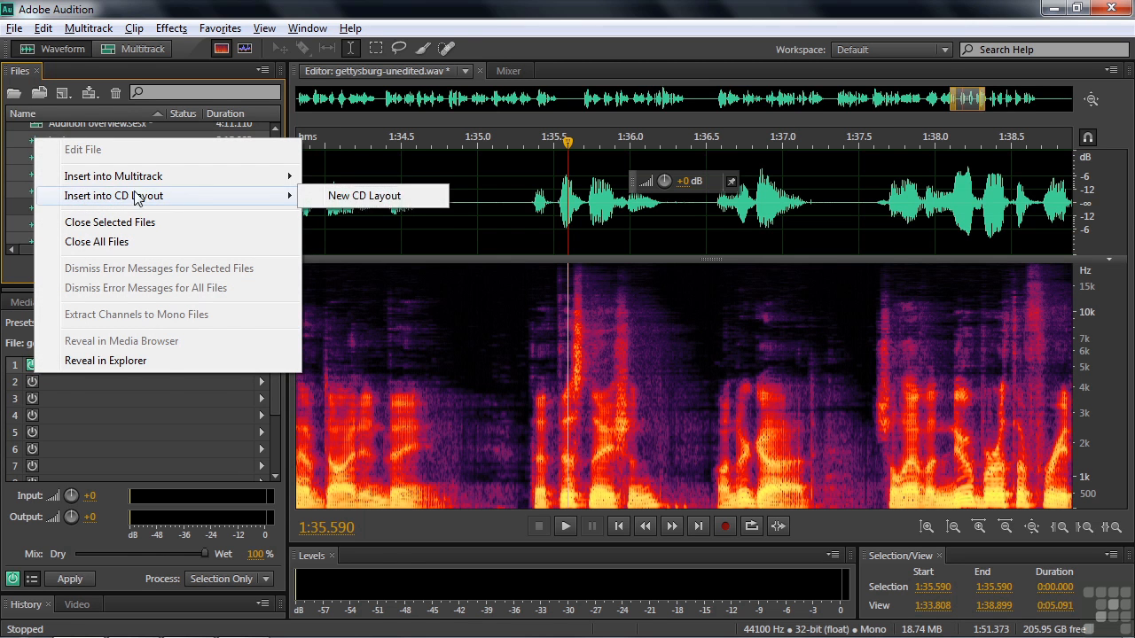
click(357, 196)
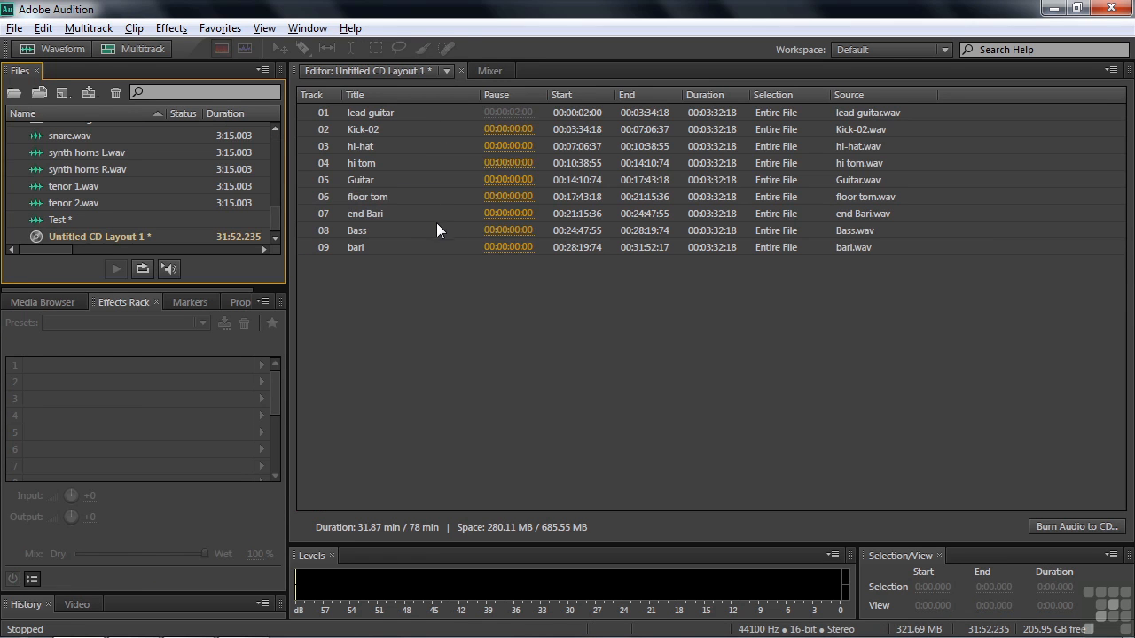